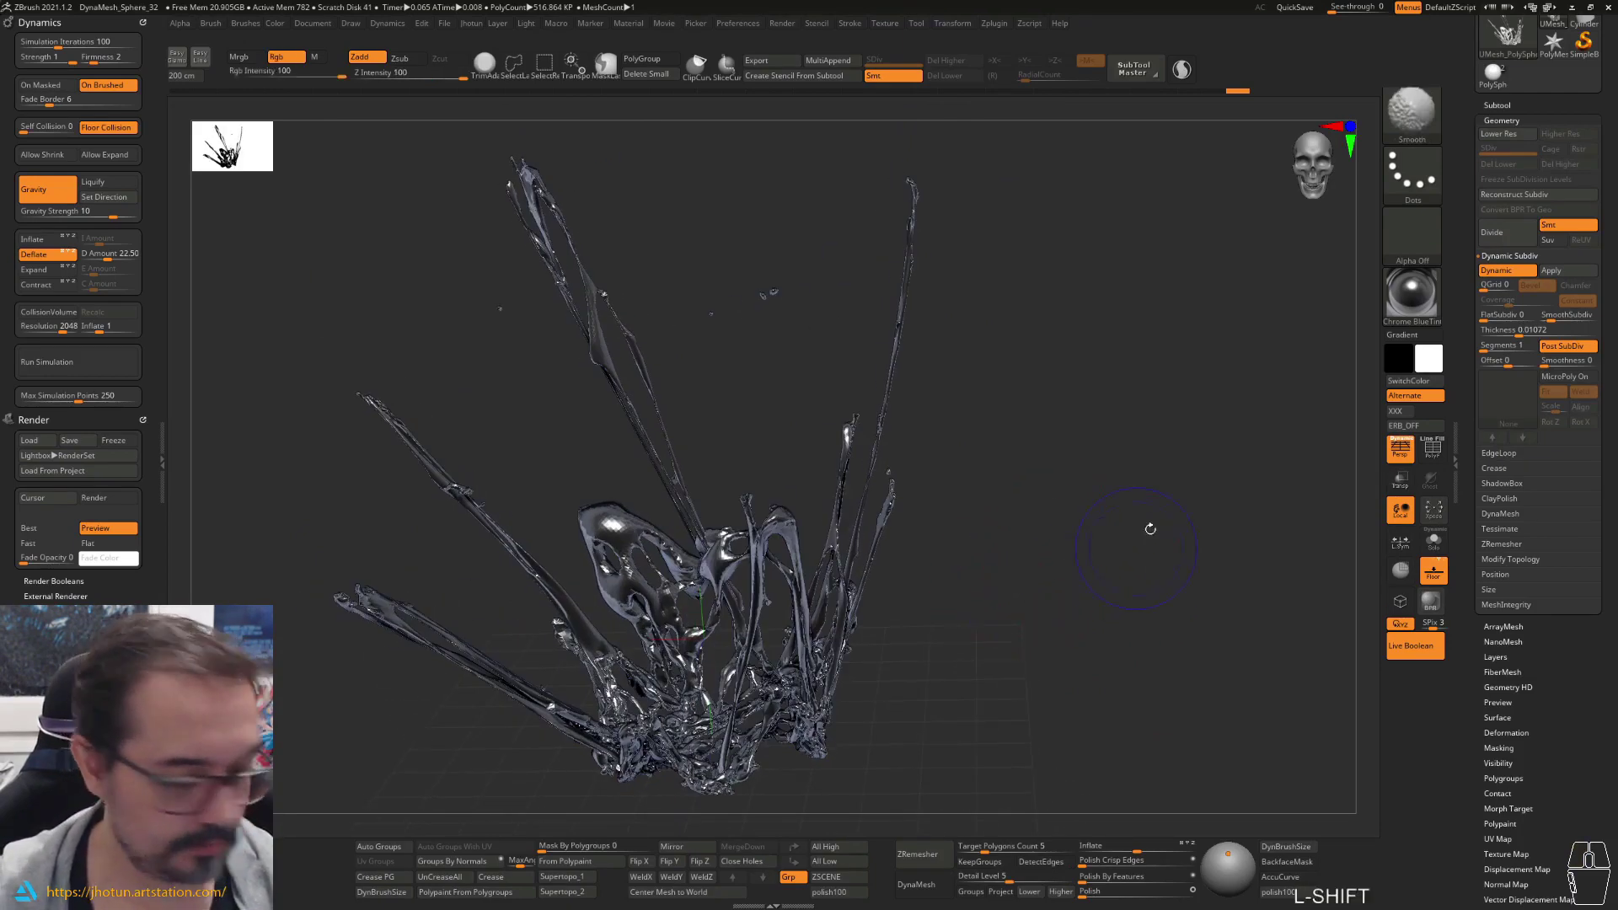
Step: Set the splash mesh's material to StartupMaterial and examine its shape from several angles
mouse_move(1148, 527)
alt+mouse_down()
mouse_move(1174, 589)
mouse_move(1122, 520)
mouse_move(1150, 486)
mouse_move(1127, 489)
mouse_move(1137, 474)
mouse_move(1109, 506)
mouse_move(1127, 543)
mouse_move(1087, 556)
mouse_move(1099, 539)
mouse_move(1108, 574)
mouse_move(1064, 562)
mouse_move(1088, 615)
mouse_move(1167, 620)
alt+mouse_up()
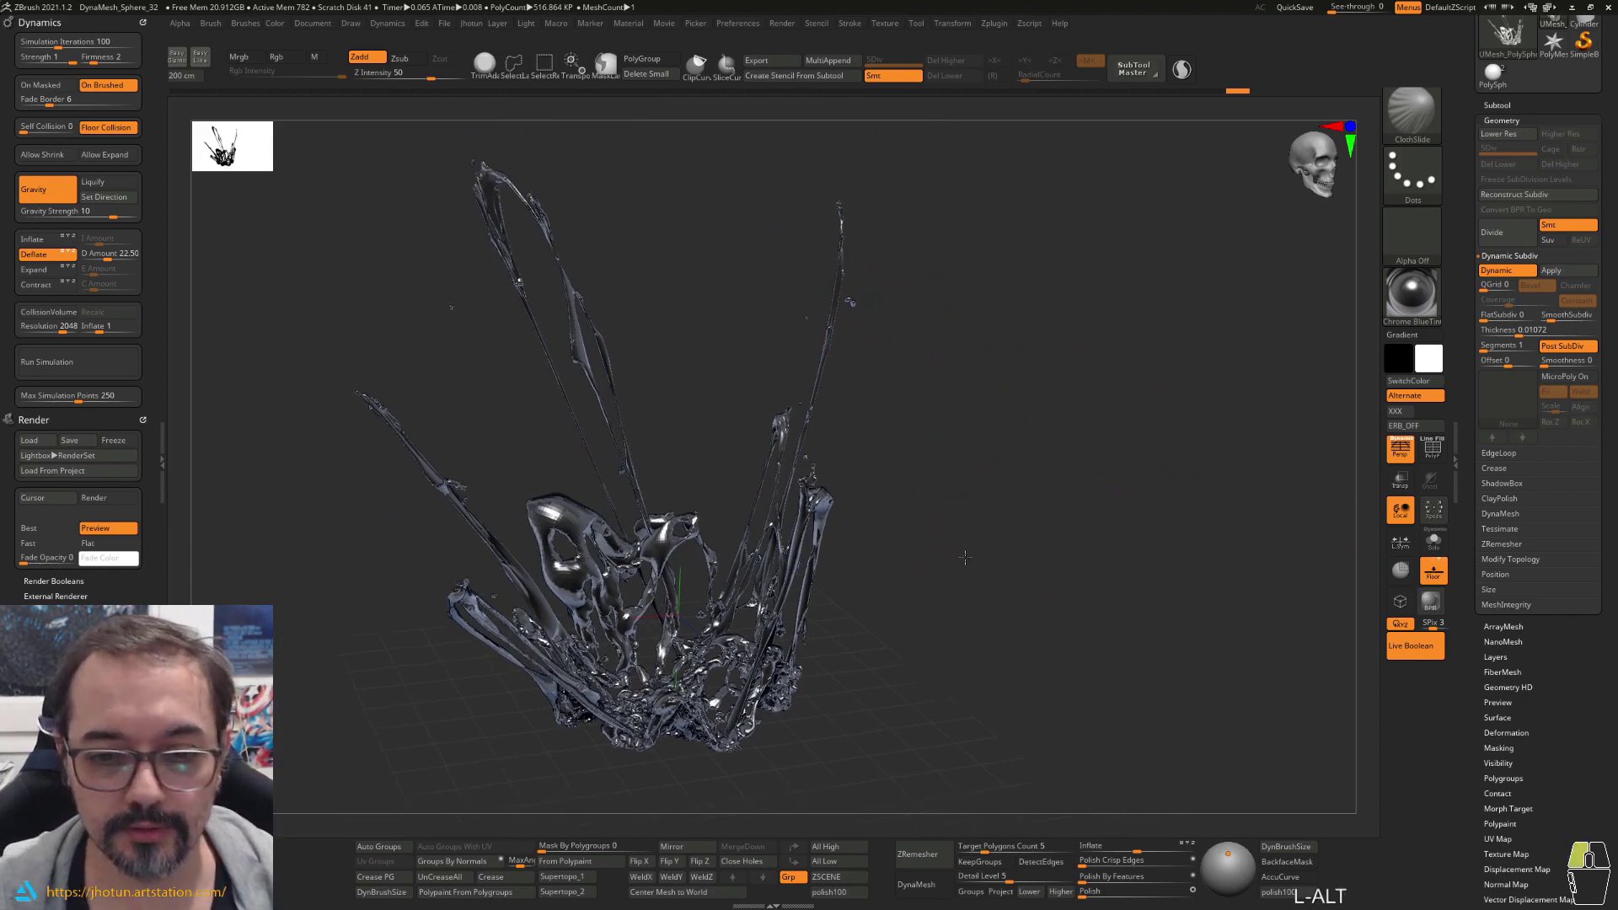
click(1412, 301)
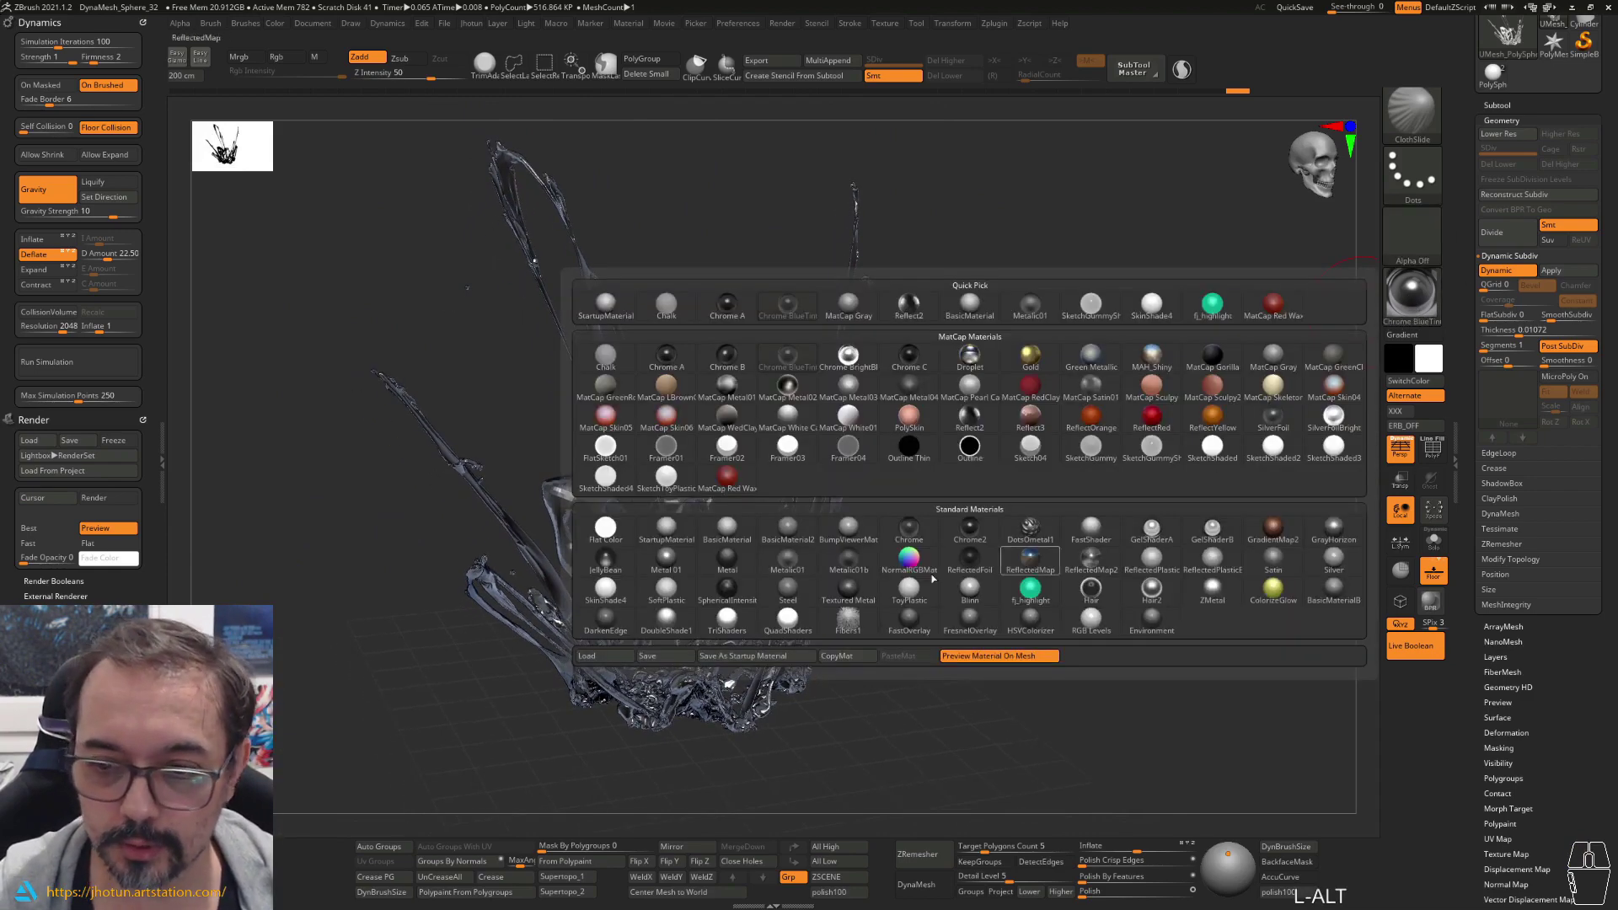
click(685, 529)
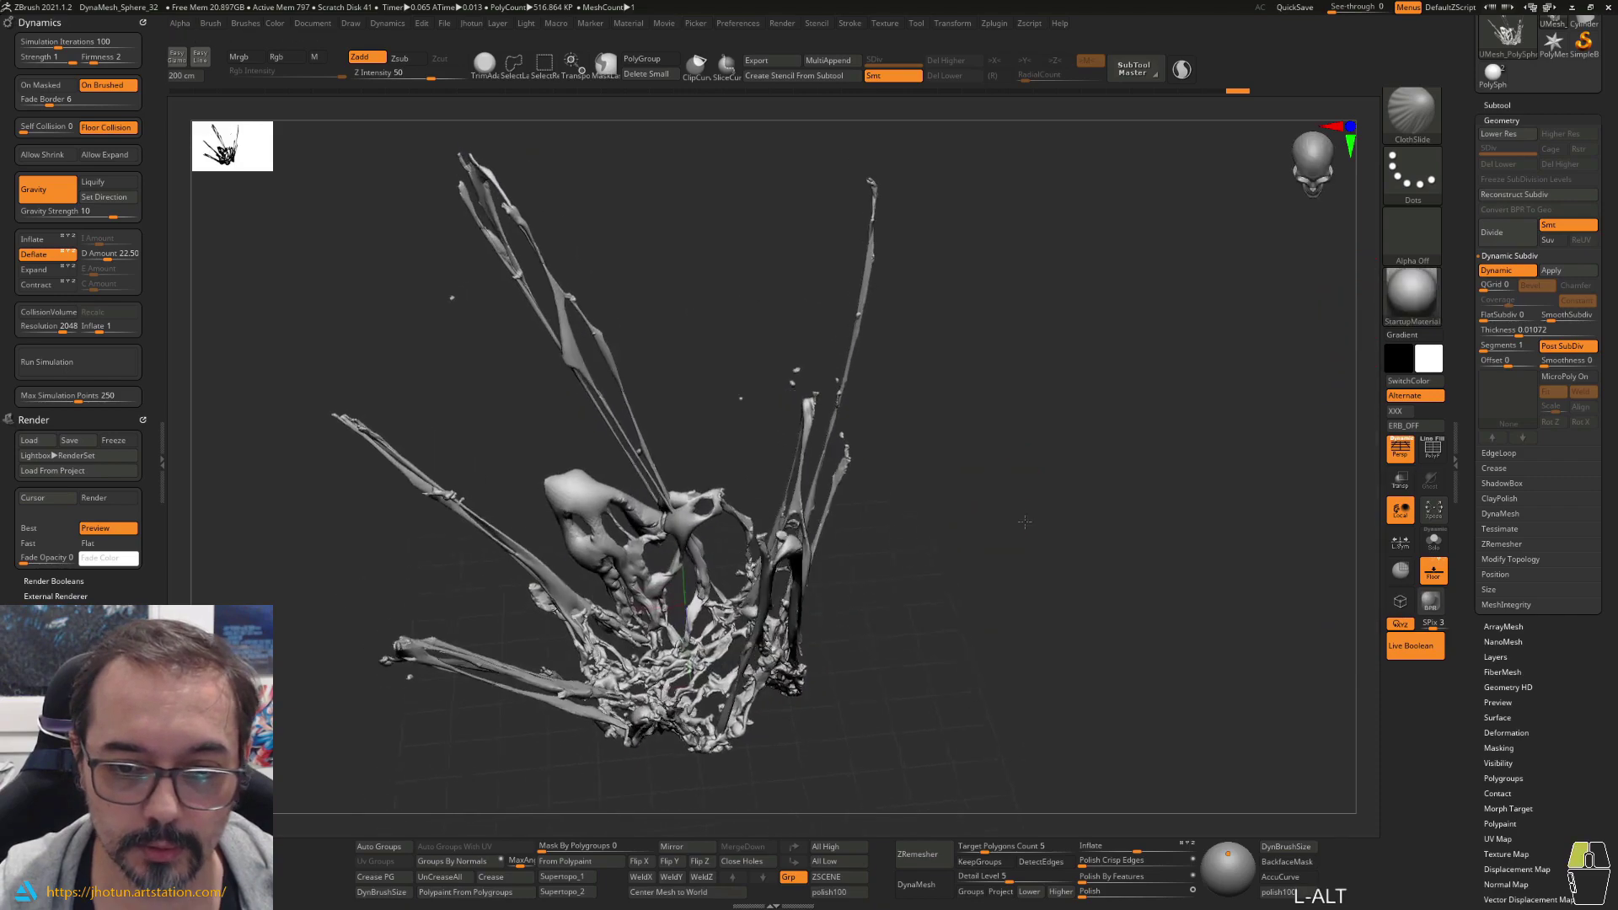
alt+drag(1033, 497, 1129, 471)
mouse_move(1096, 489)
shift+mouse_down()
mouse_move(1059, 495)
mouse_move(1163, 603)
mouse_move(1080, 470)
shift+mouse_up()
alt+drag(982, 473, 1079, 550)
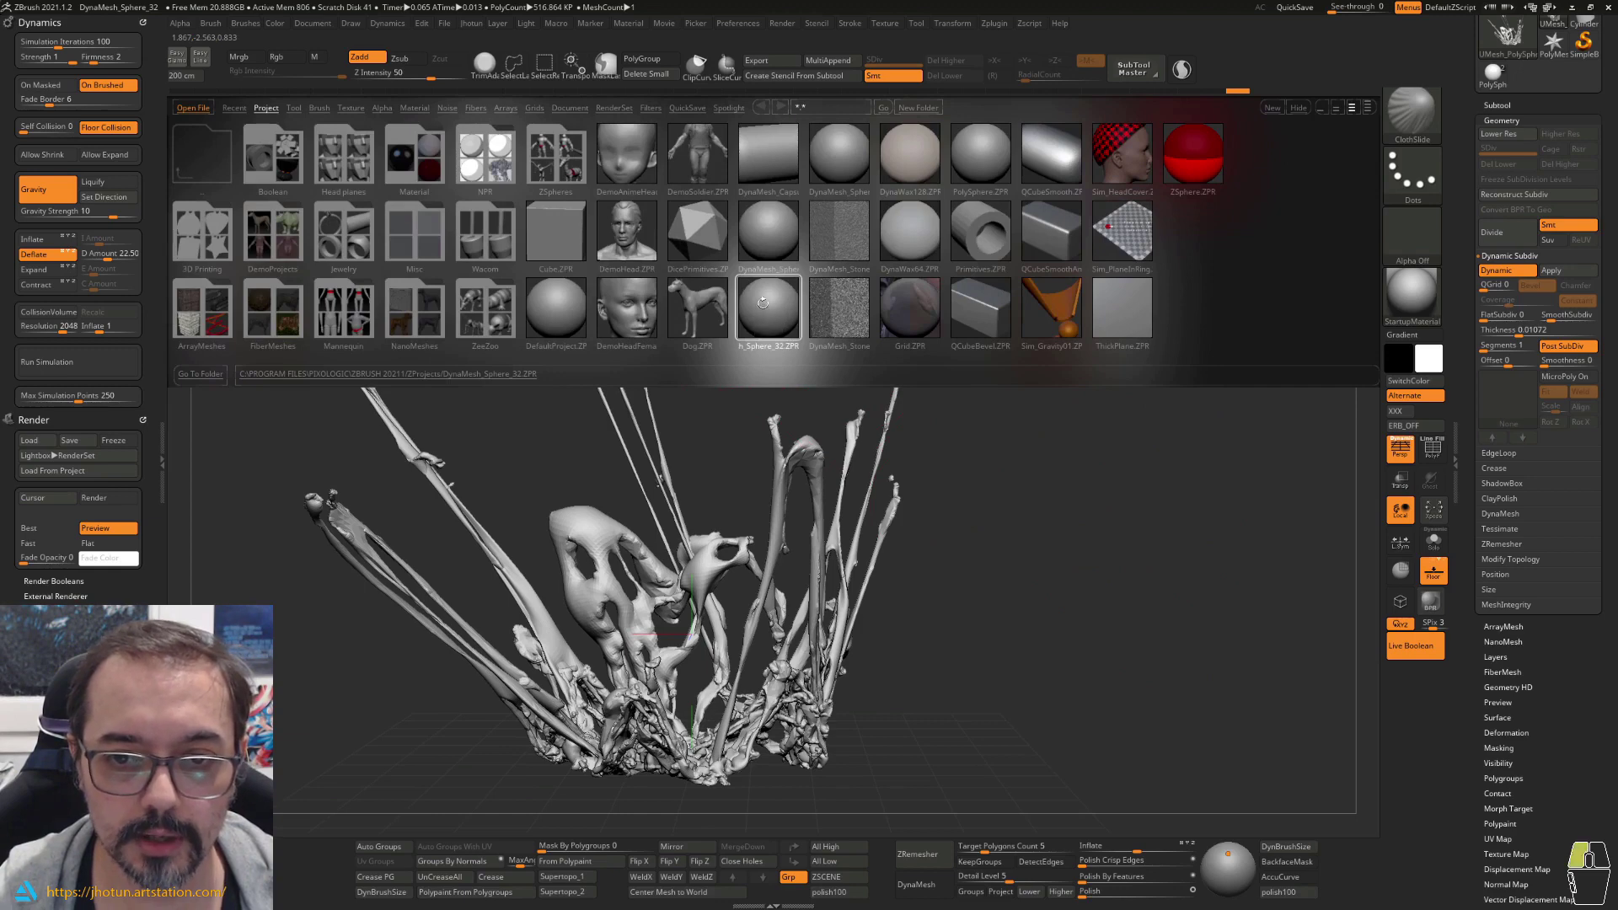
Step: Open the DynaMesh_Sphere_32 project without saving the current project's changes
double_click(762, 302)
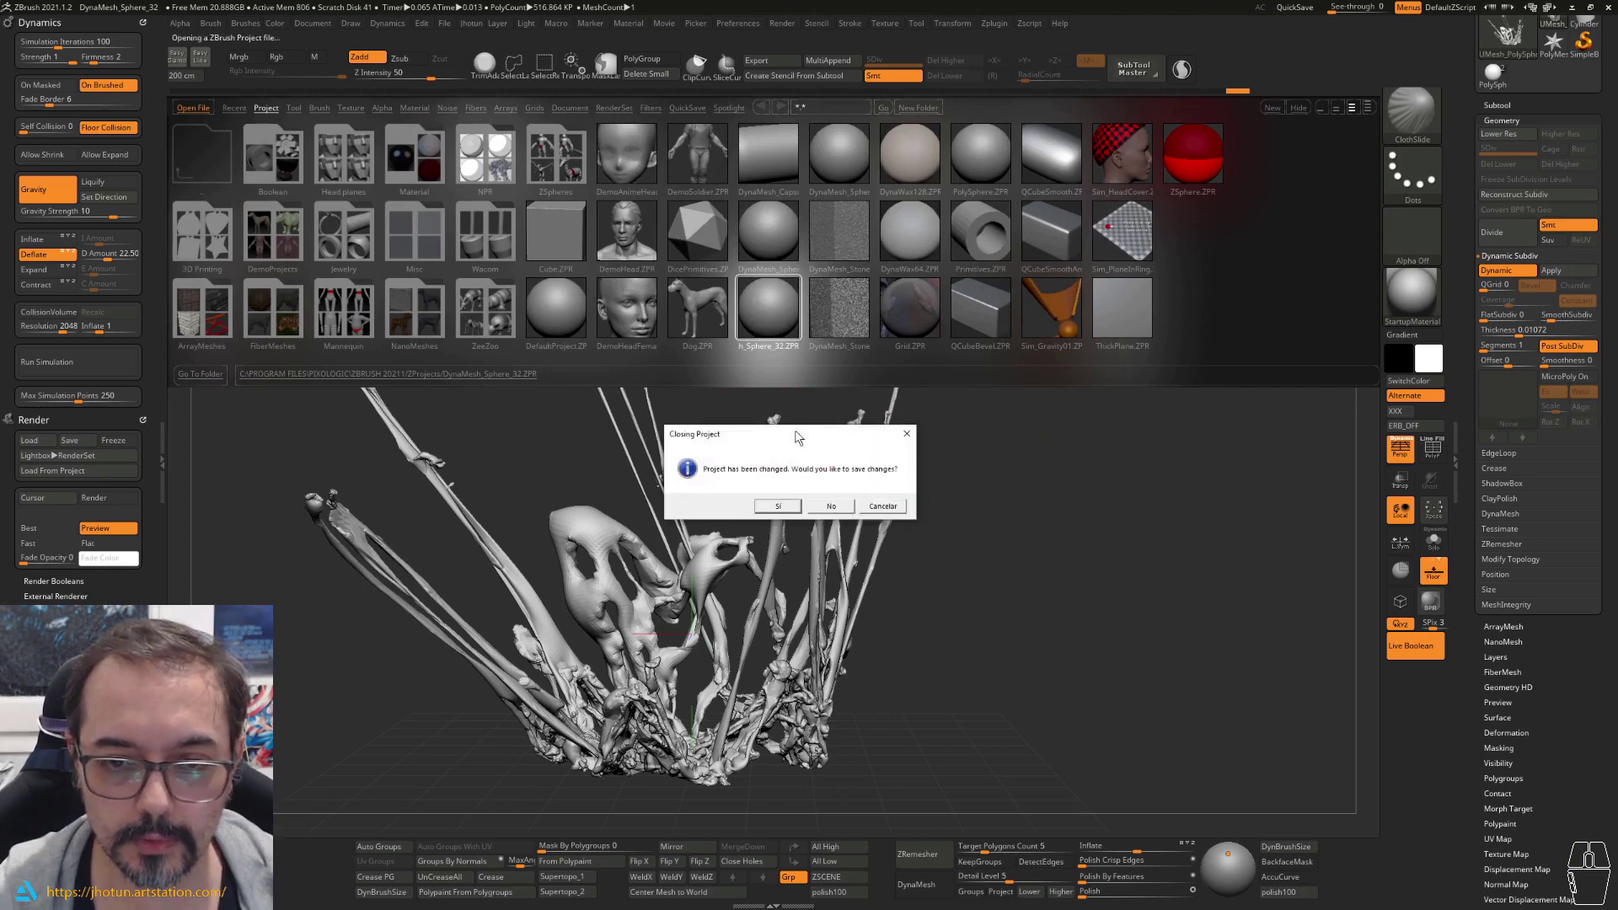
click(831, 507)
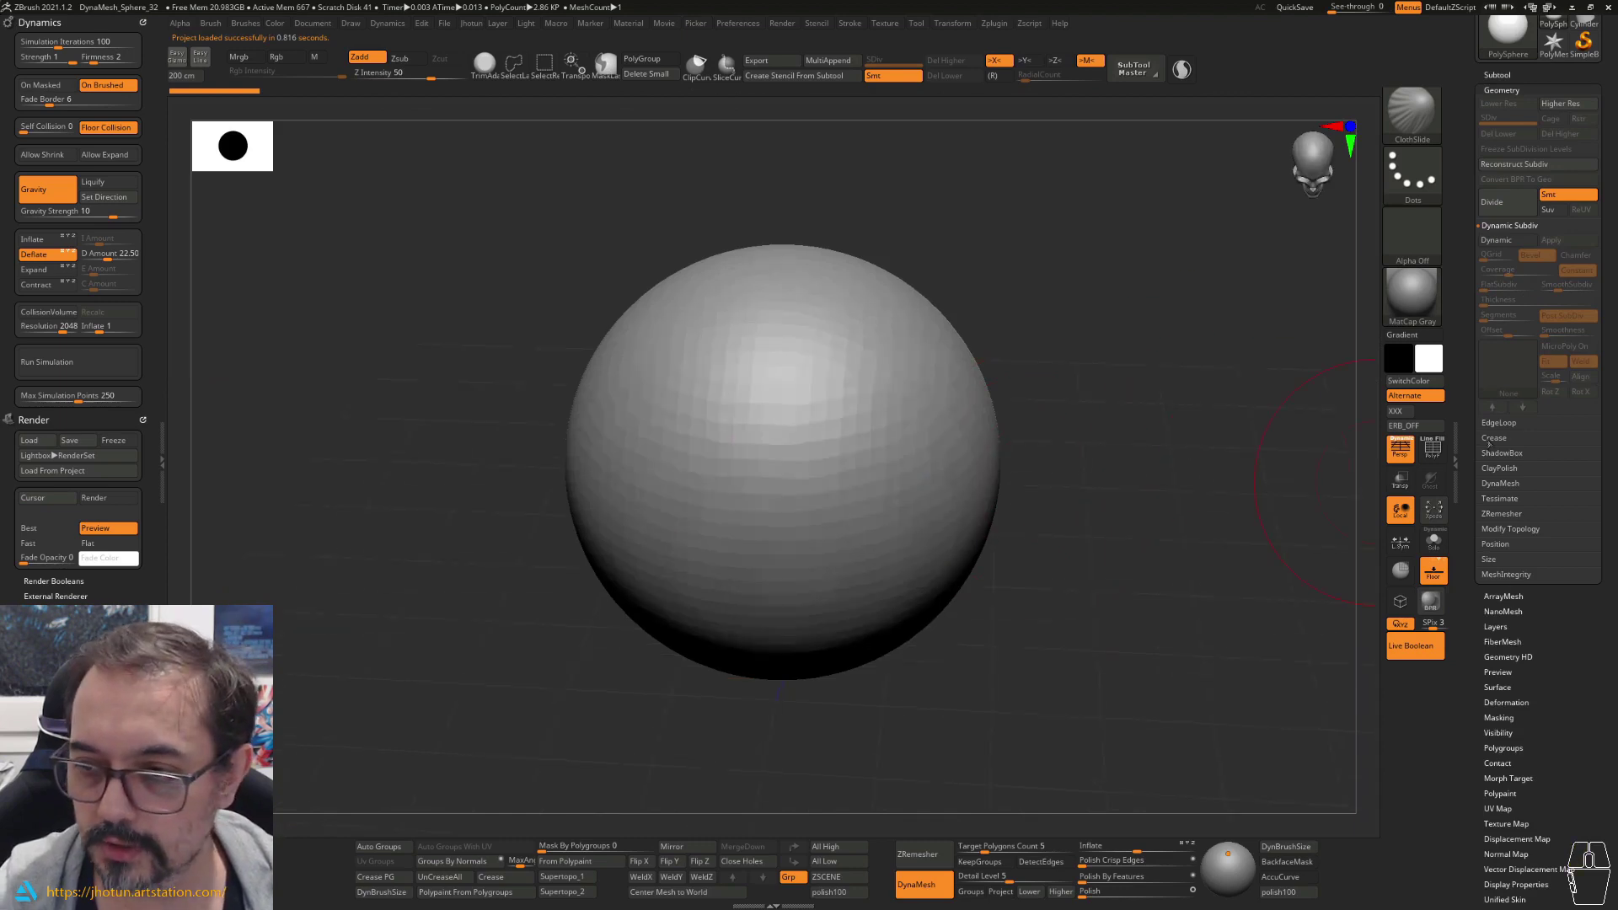
Step: Duplicate the PolySphere subtool and isolate the duplicate in Solo mode
click(1499, 74)
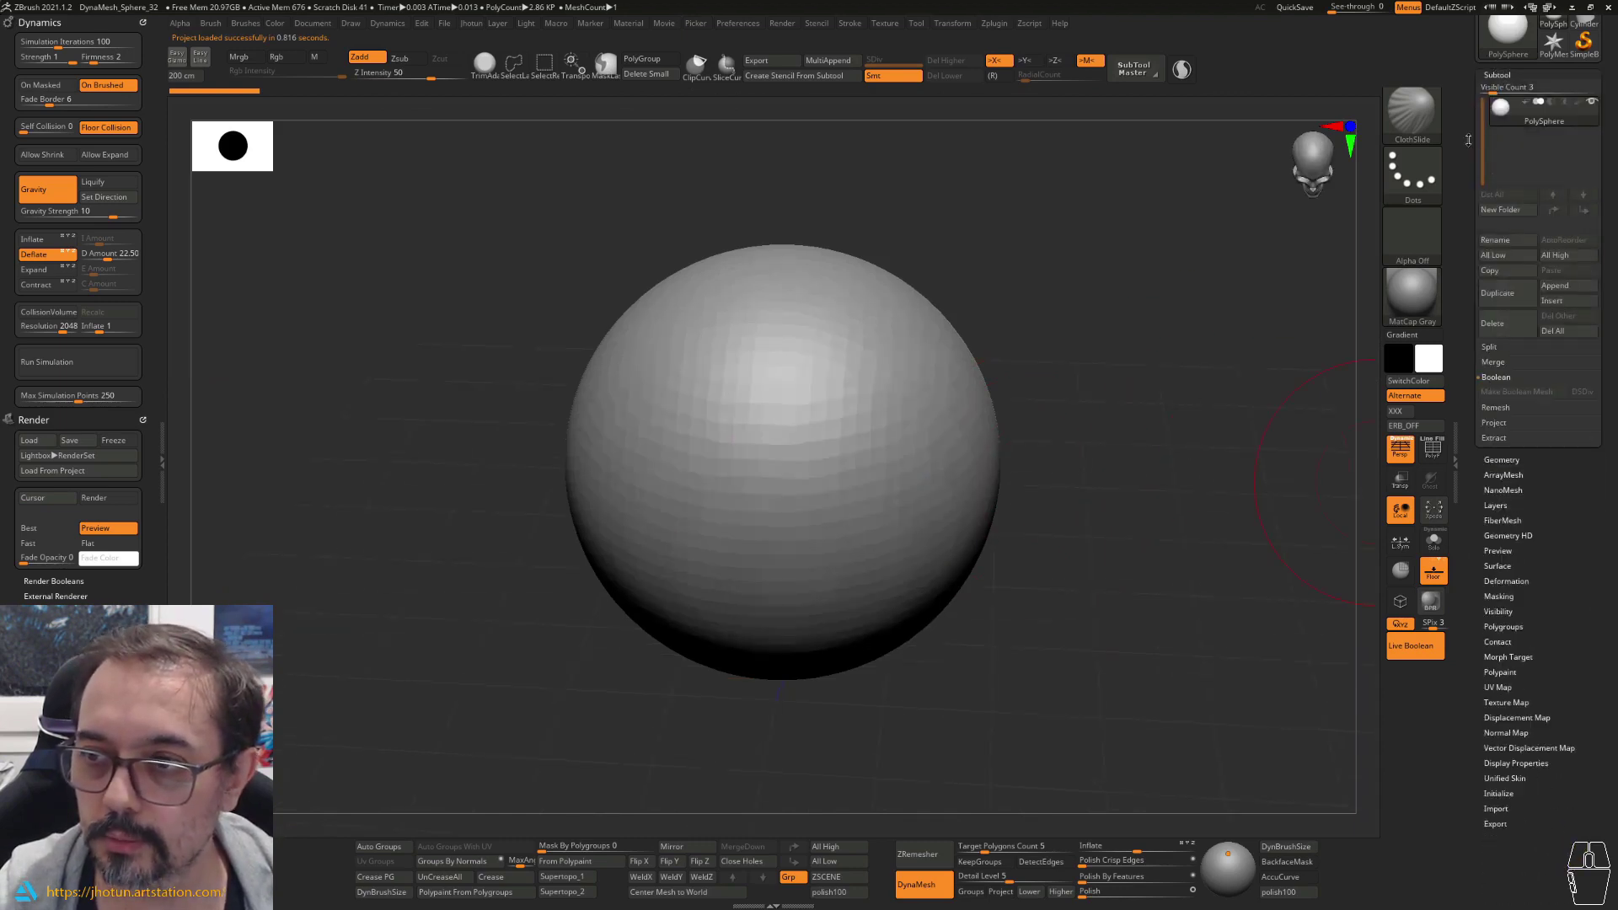
click(1501, 294)
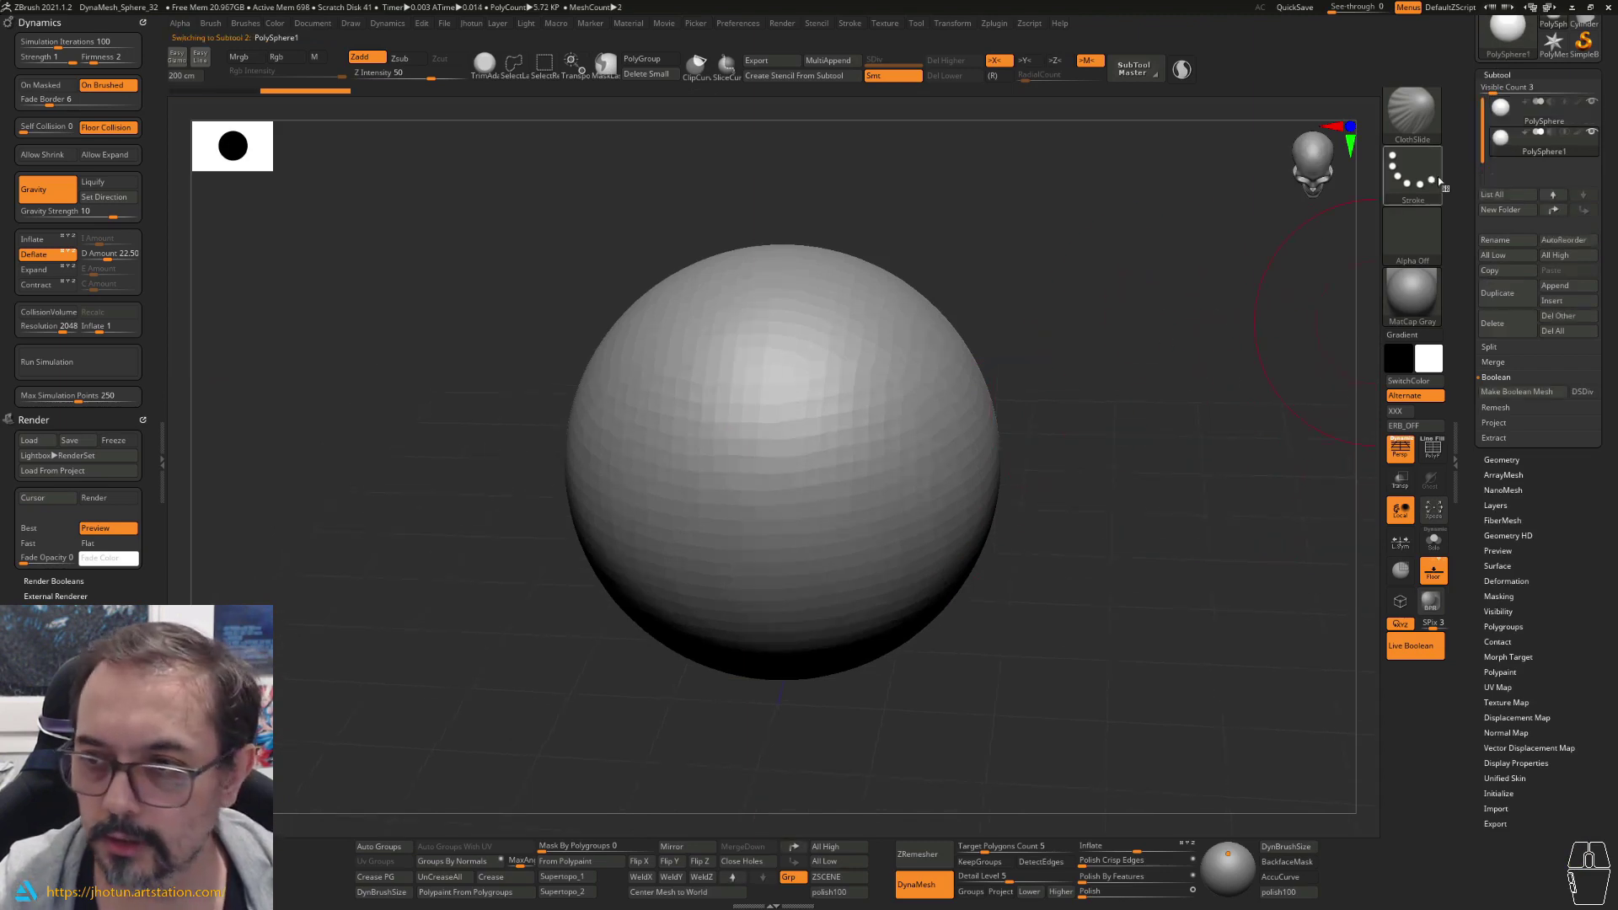
click(1433, 540)
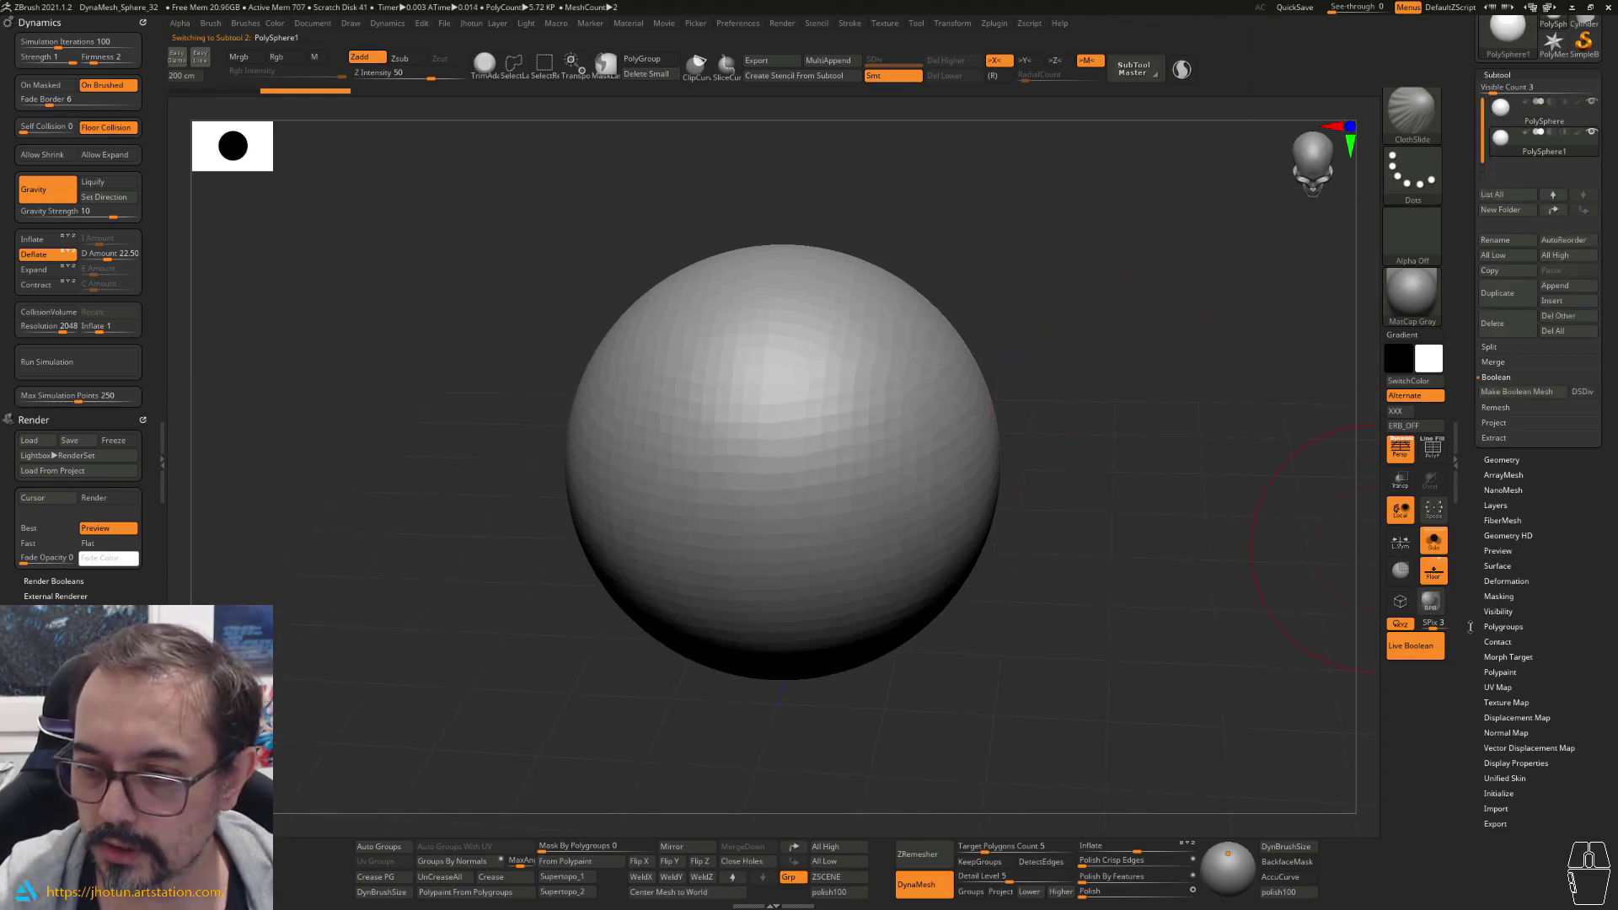
Step: Roughen the duplicate sphere with two rounds of Noise deformation, the second at 28, subdividing once after each round
scroll(1500, 410, down, 3)
click(1507, 490)
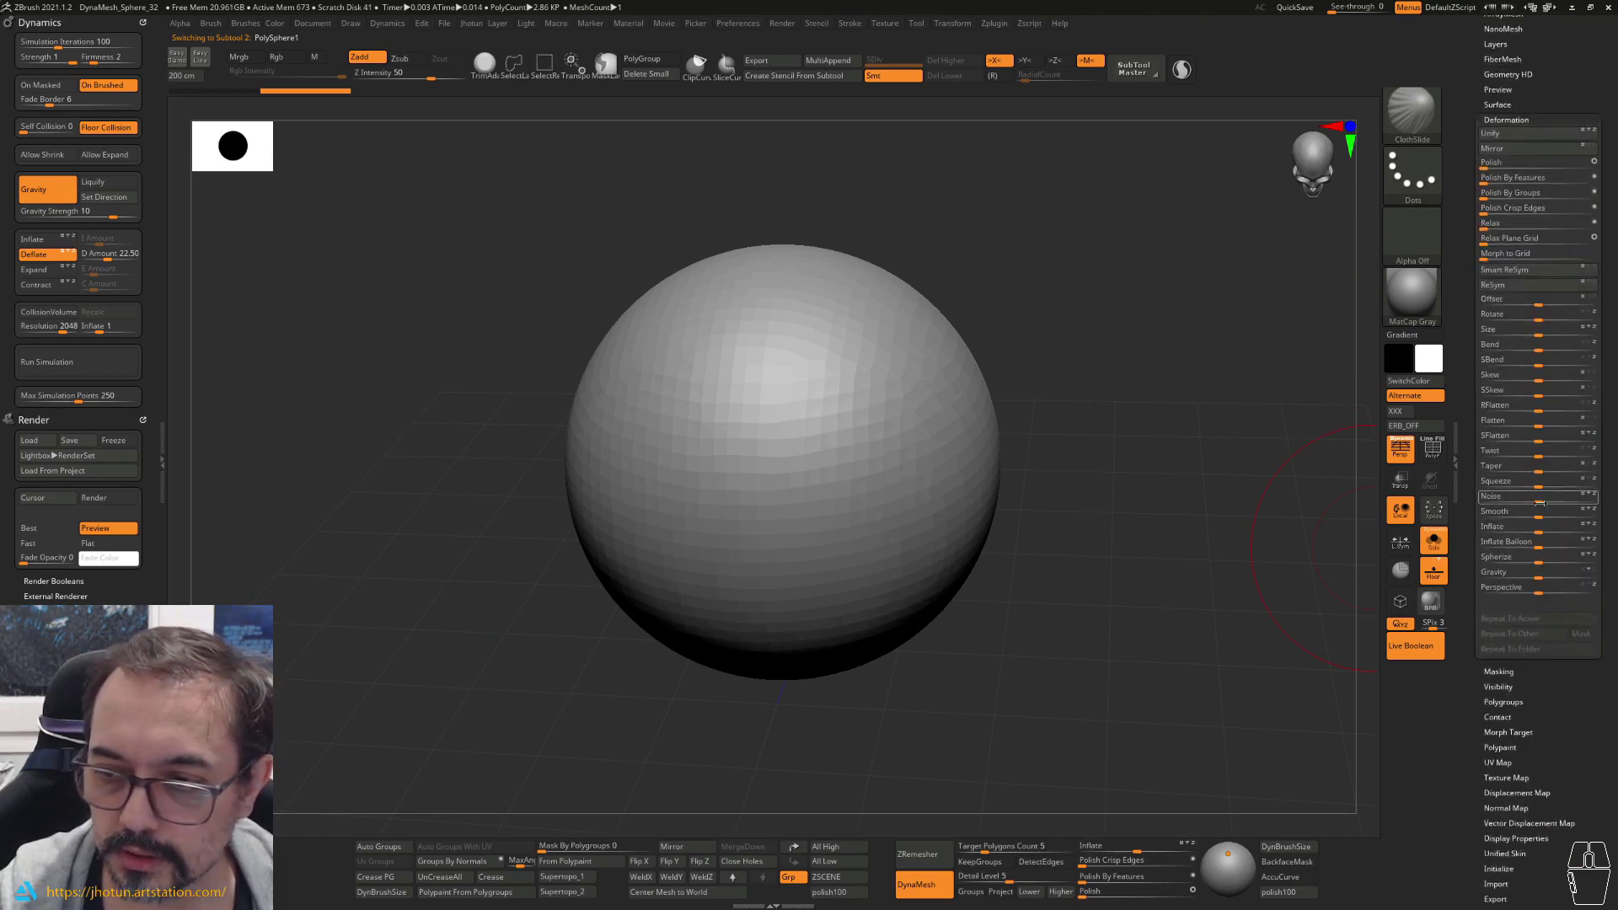
drag(1516, 497, 1586, 500)
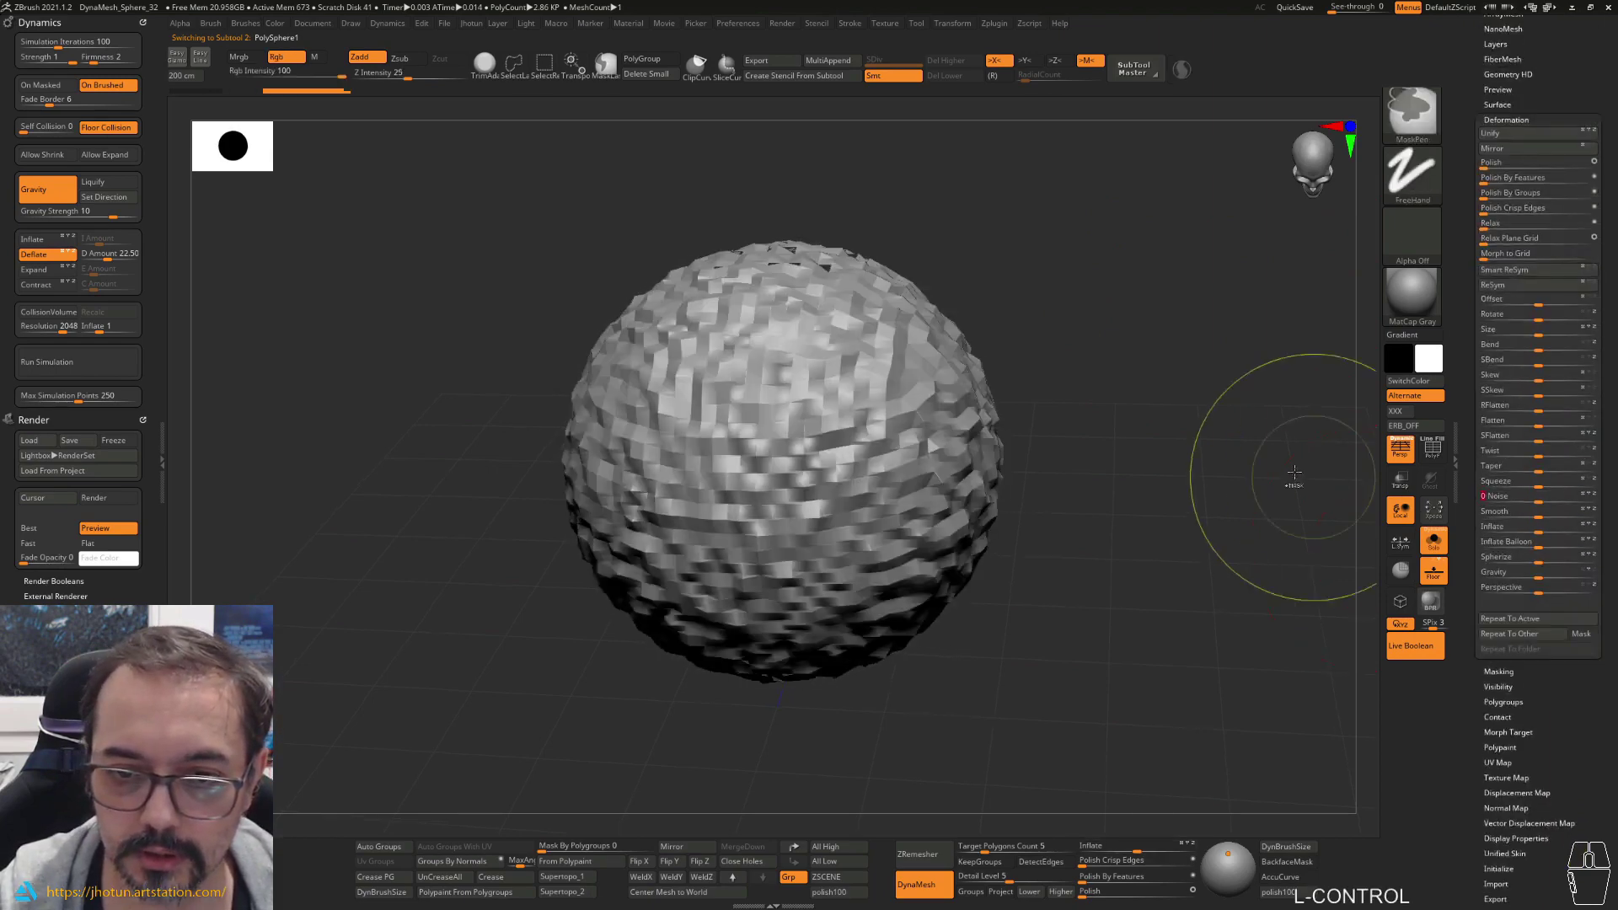
key(ctrl+d)
alt+drag(1130, 448, 1168, 474)
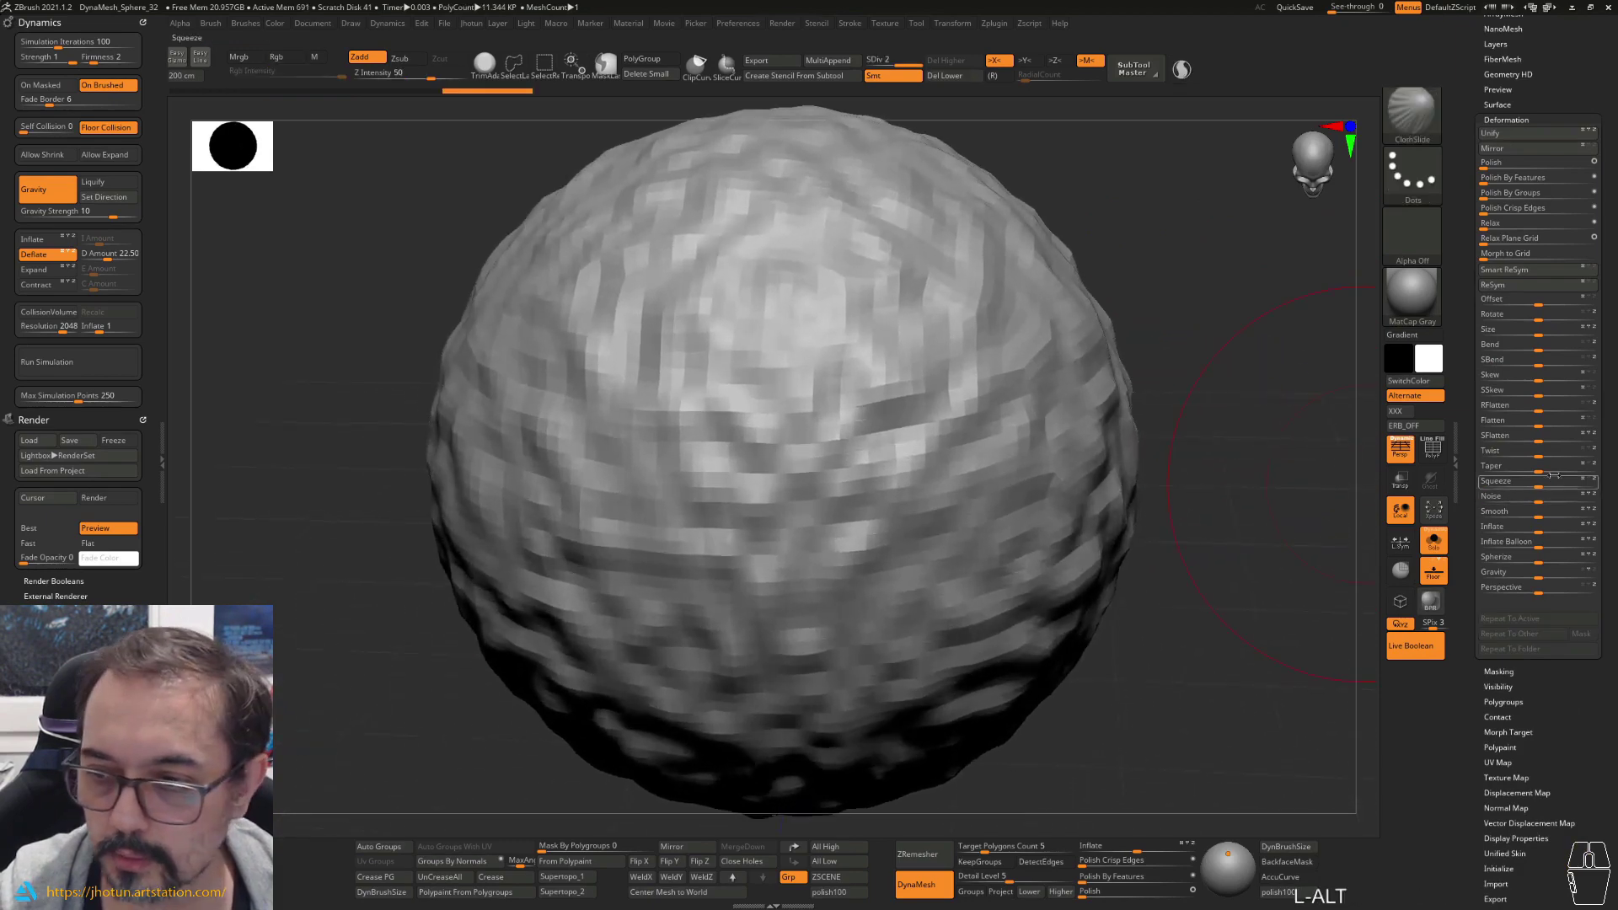
drag(1538, 503, 1560, 502)
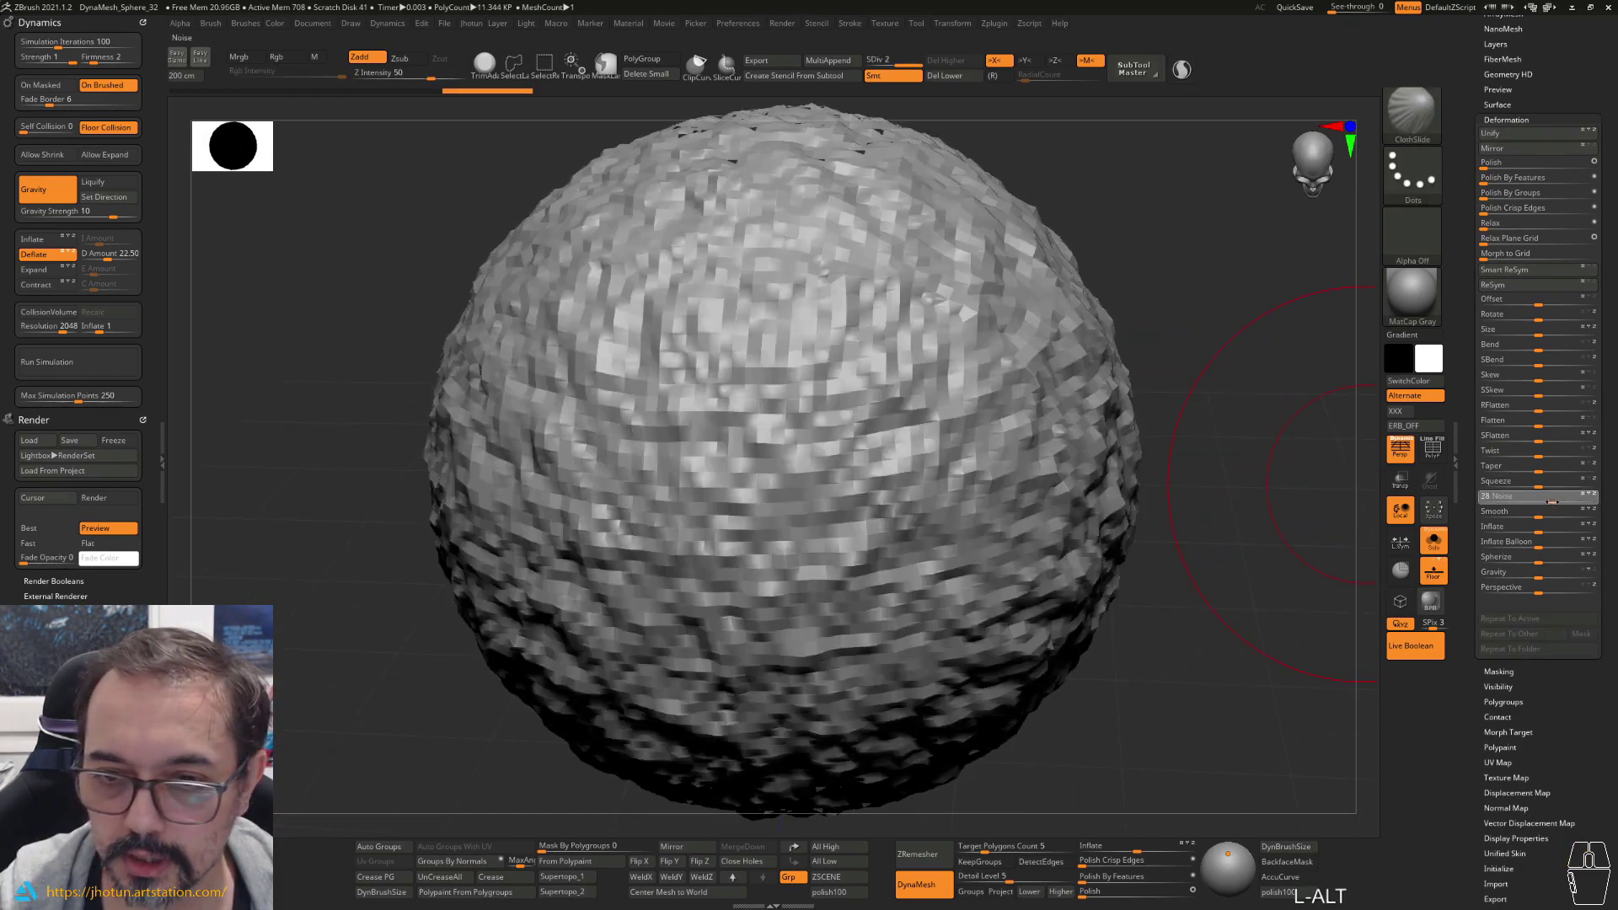
key(ctrl+d)
Step: Turn off Solo mode and set the noisy PolySphere1 subtool to Boolean subtraction, cutting irregular holes into the original sphere
drag(1470, 190, 1477, 446)
click(1499, 231)
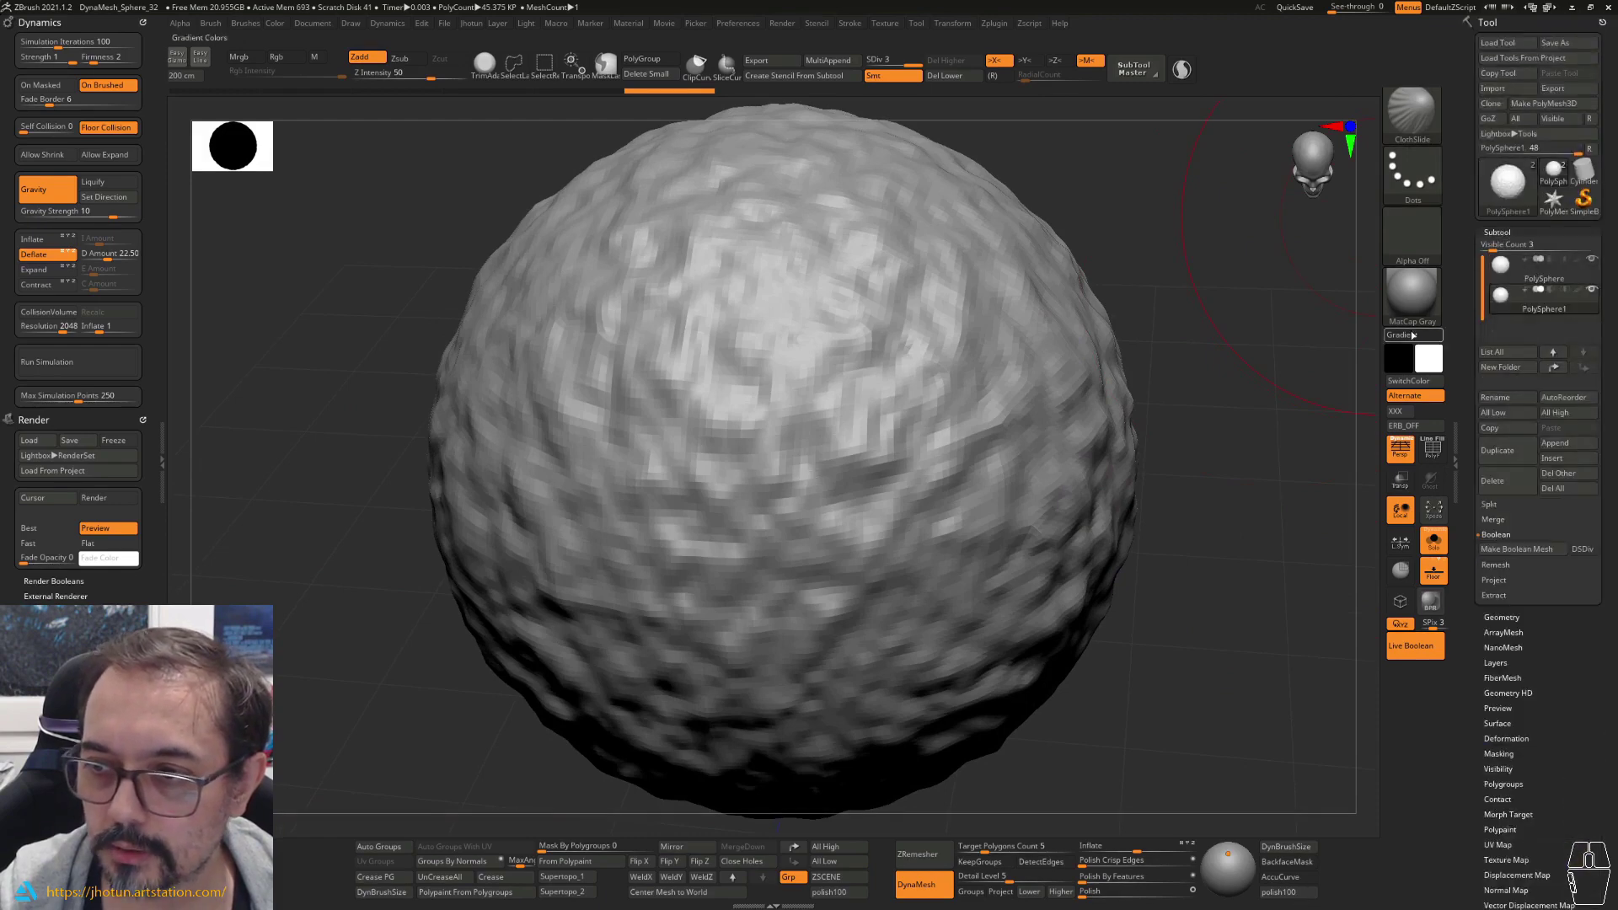
click(1433, 540)
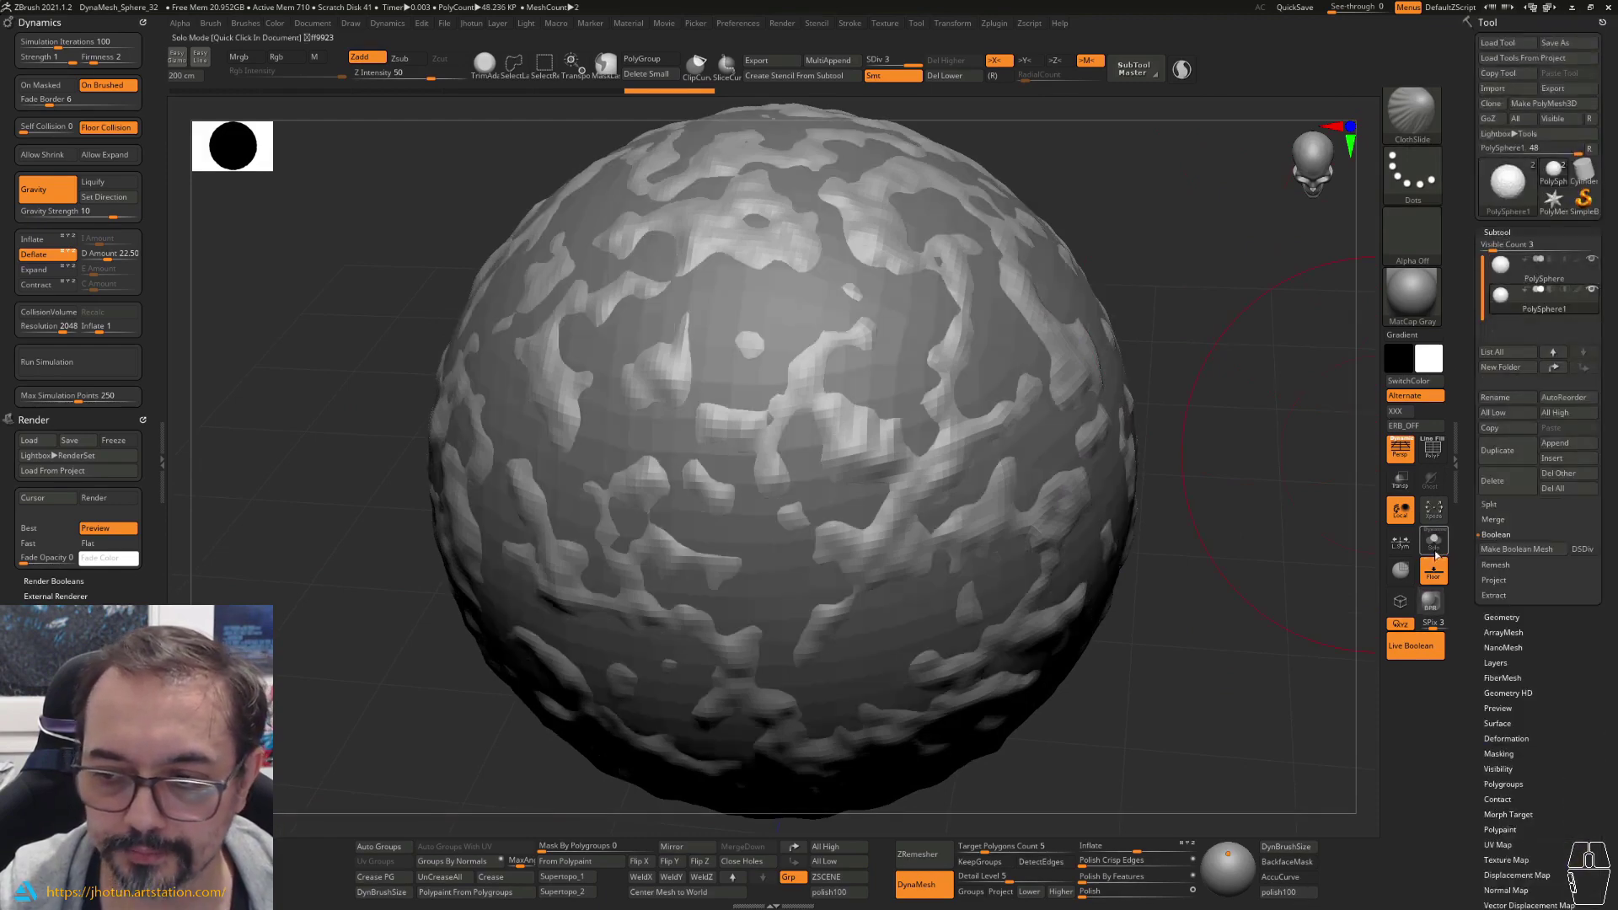
click(1551, 289)
drag(1281, 336, 1360, 208)
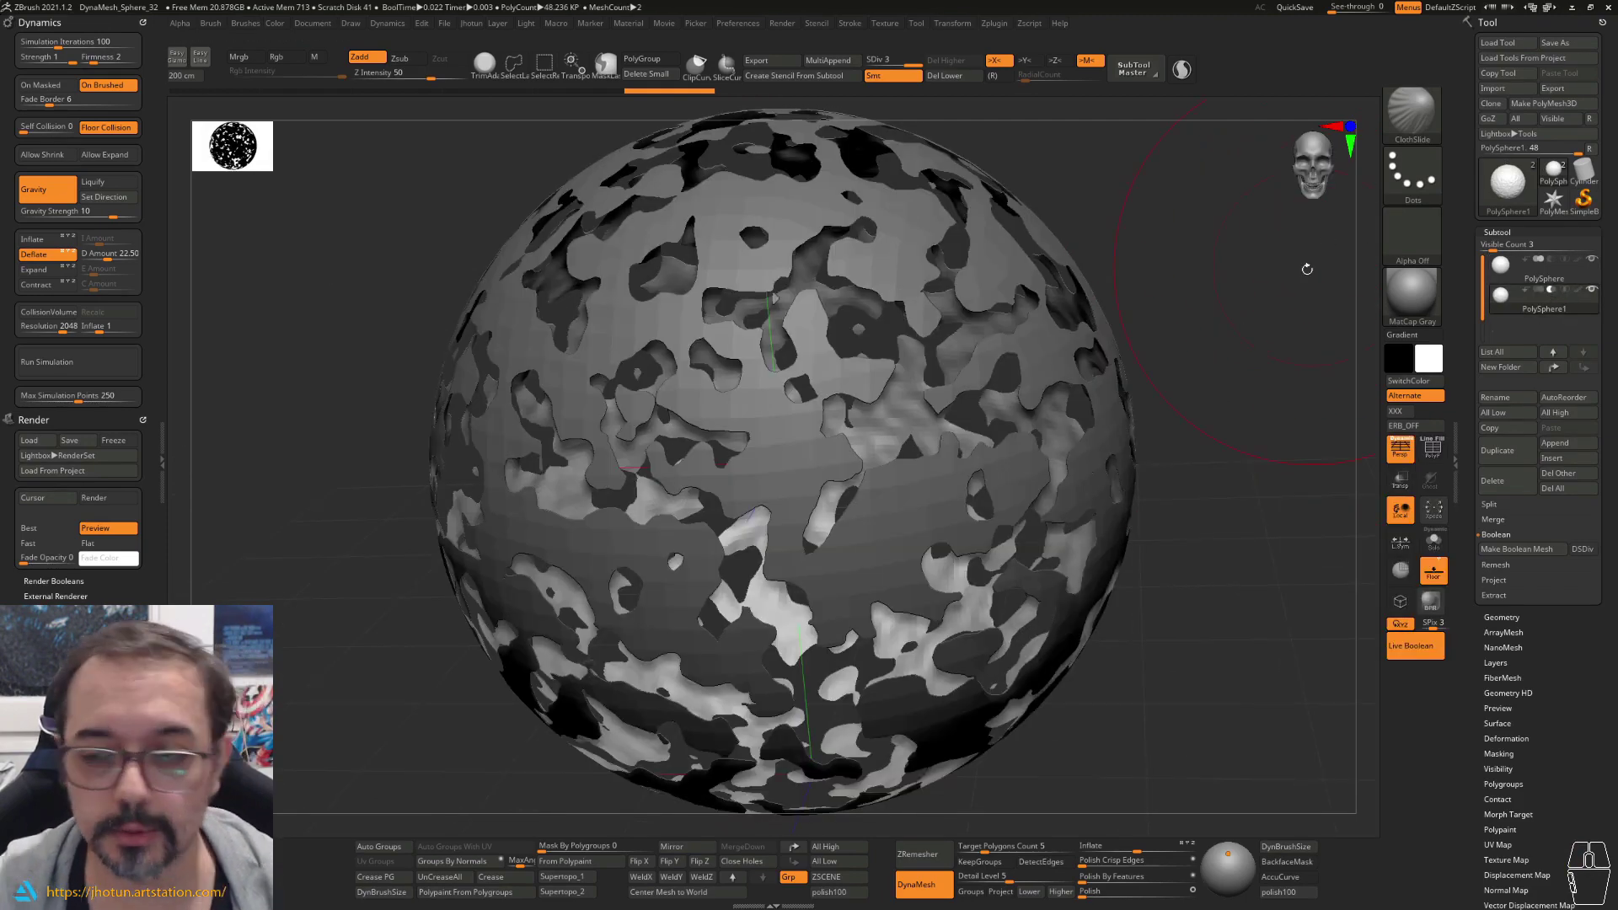
mouse_move(1548, 311)
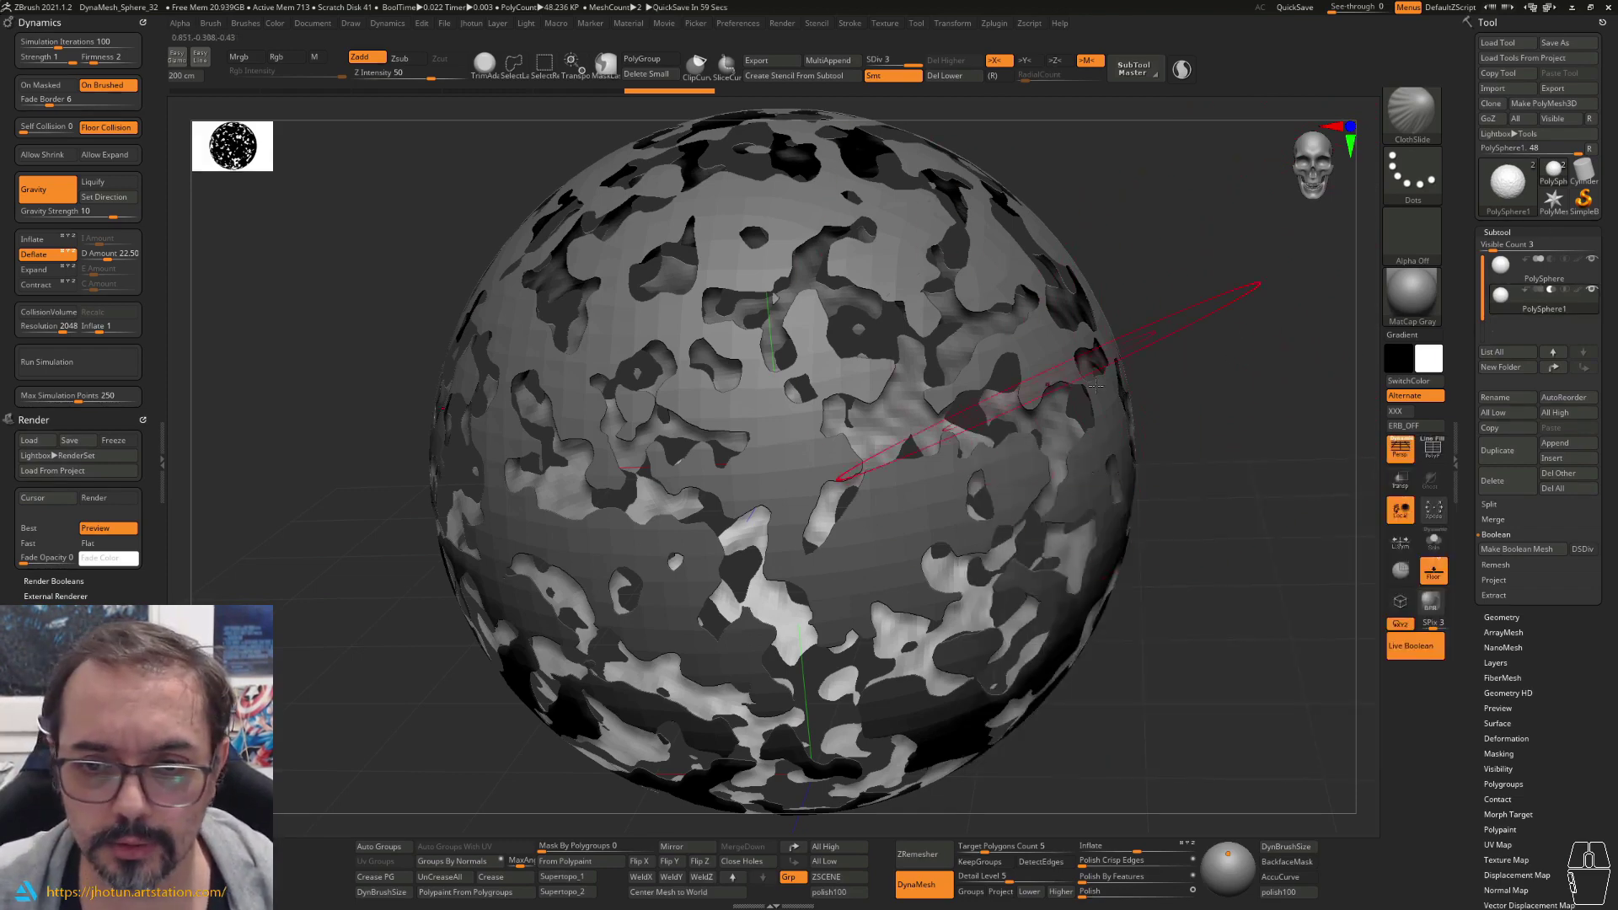
drag(1196, 340, 1156, 331)
Step: Try to inflate the original PolySphere using the gizmo's uniform scale handle
click(1507, 276)
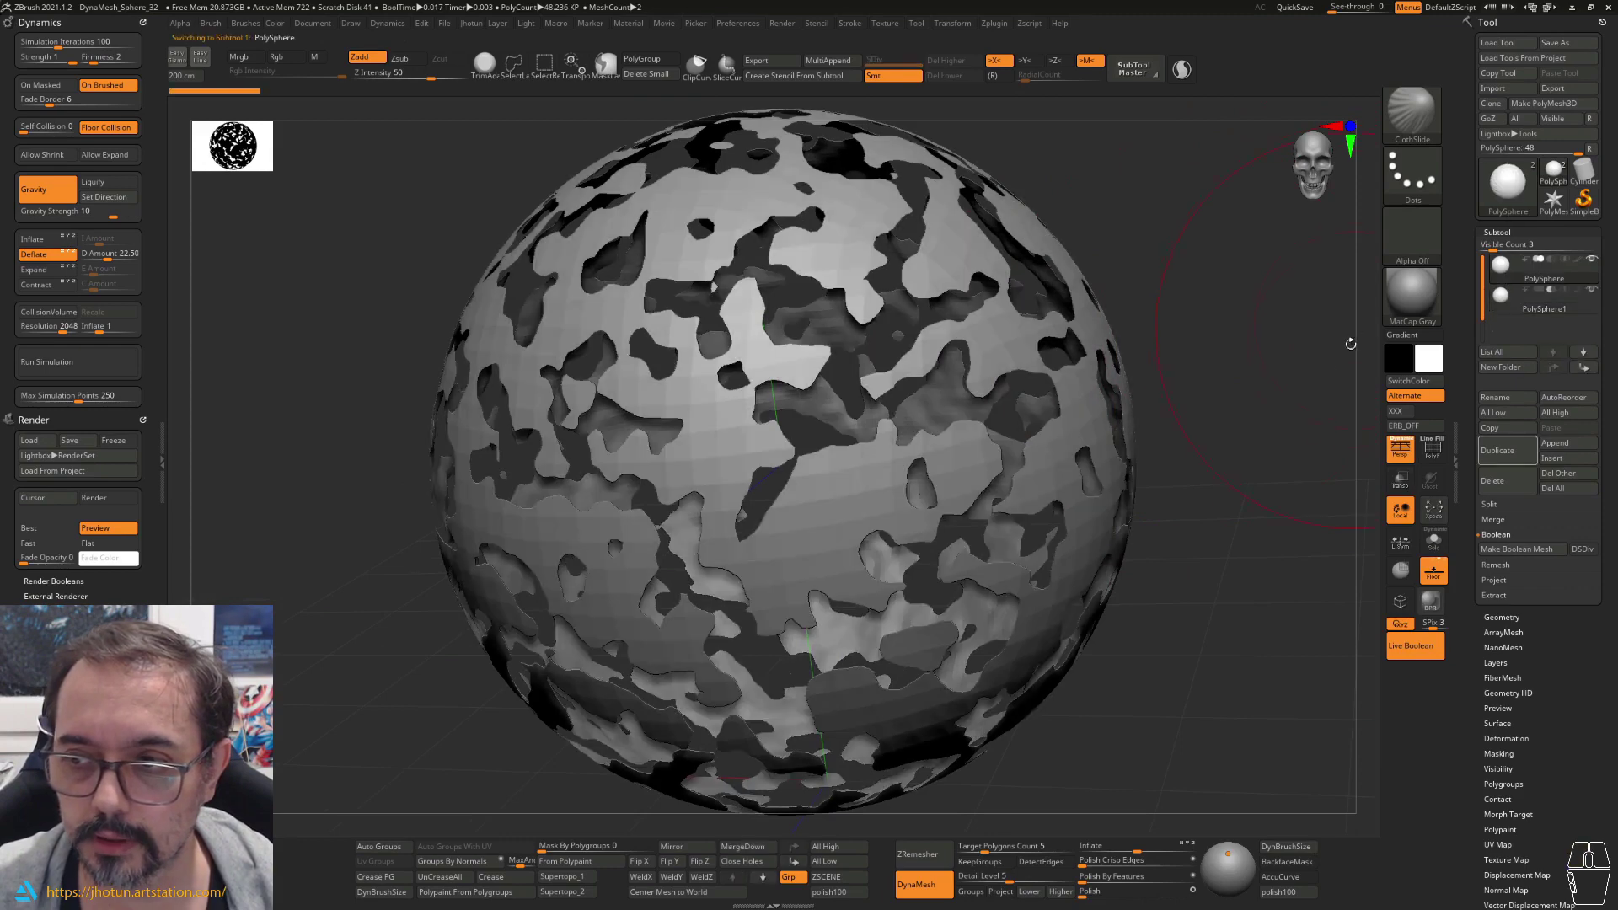
key(w)
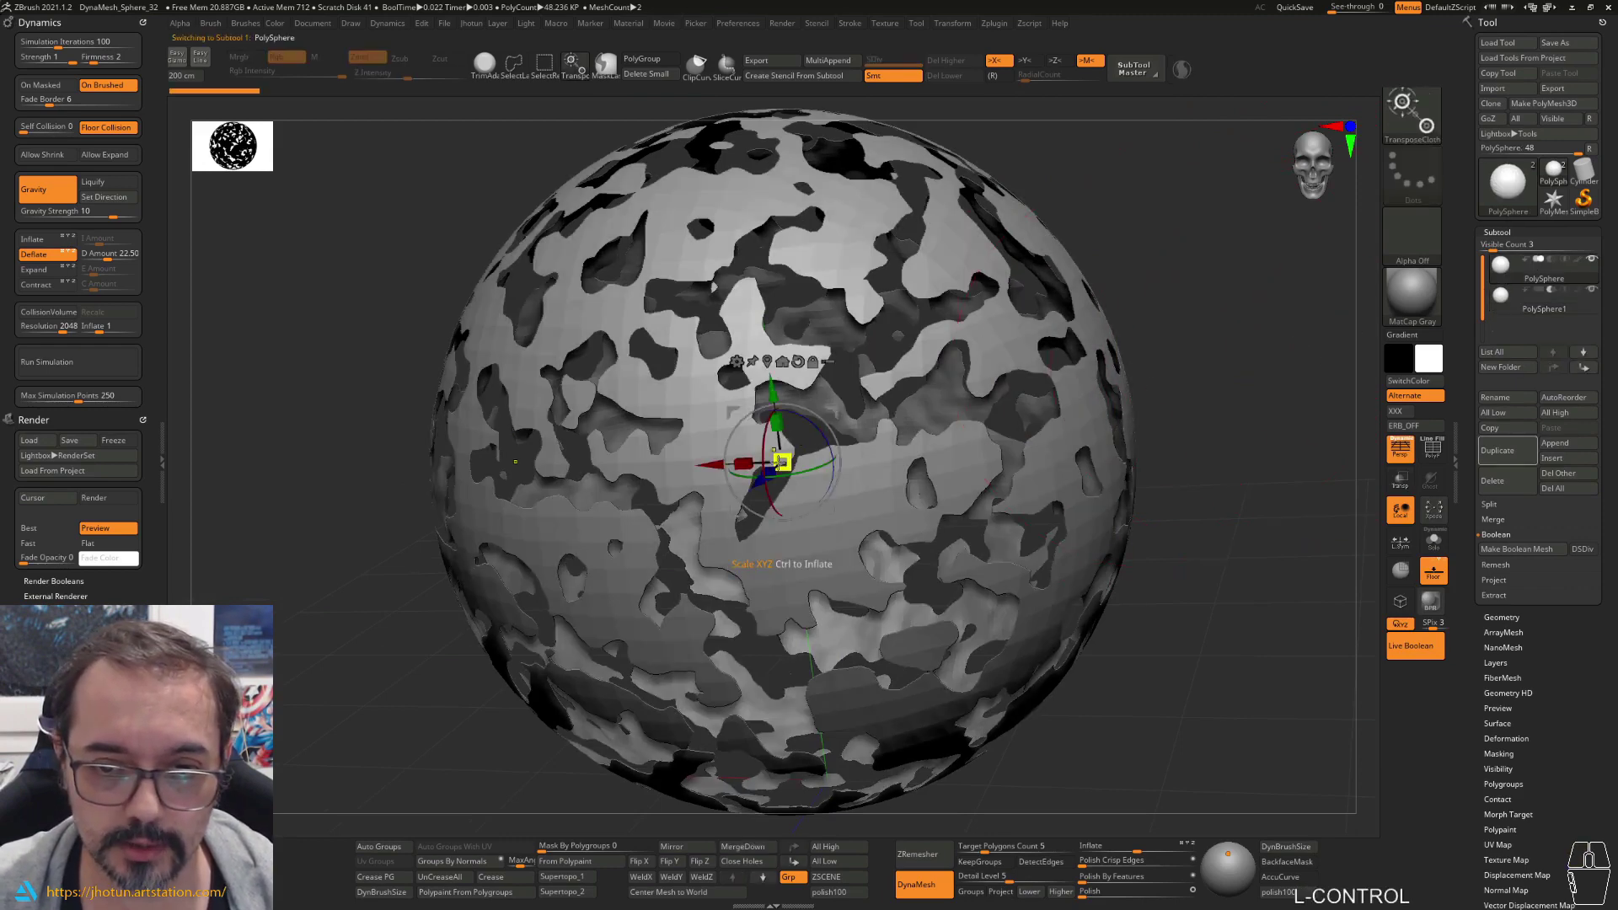
ctrl+drag(782, 461, 782, 461)
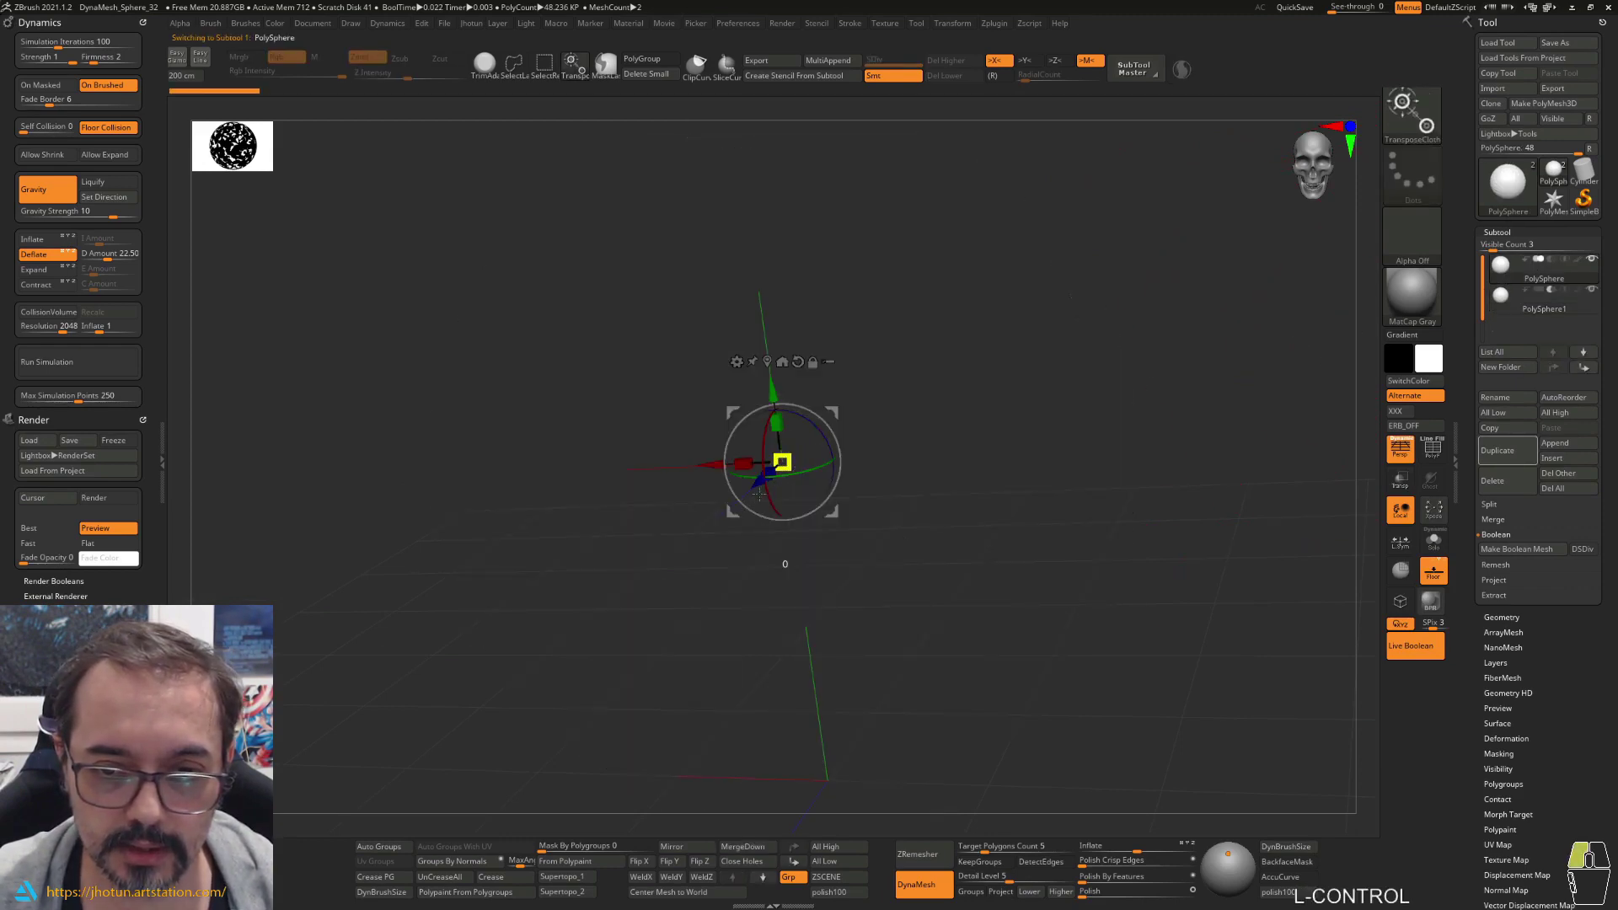
key(ctrl+z)
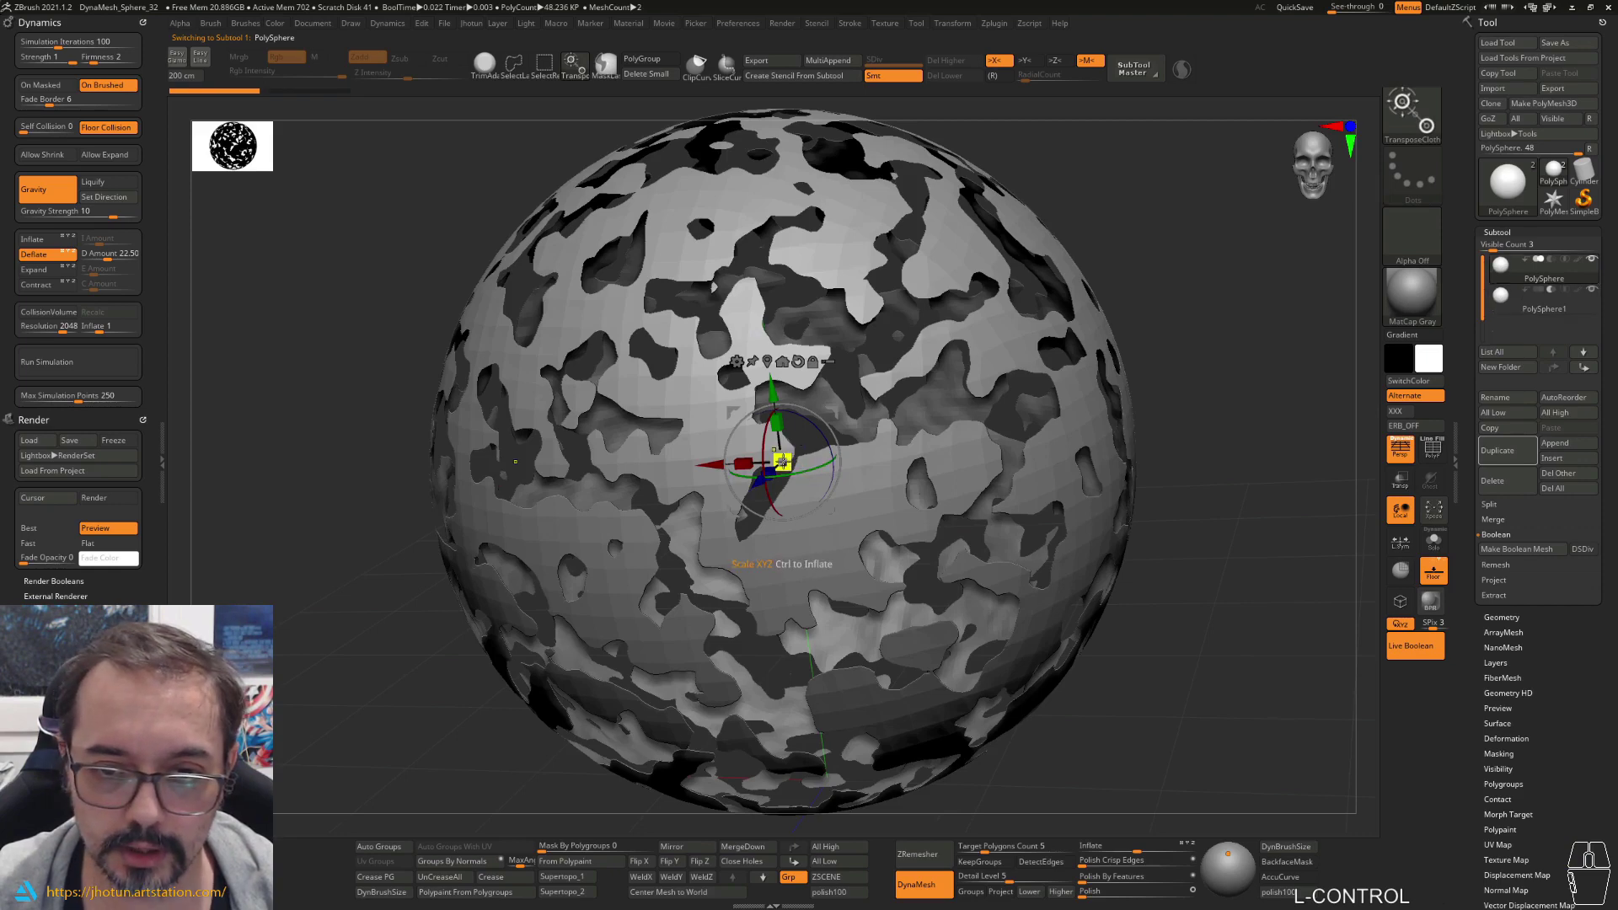
ctrl+drag(782, 461, 782, 461)
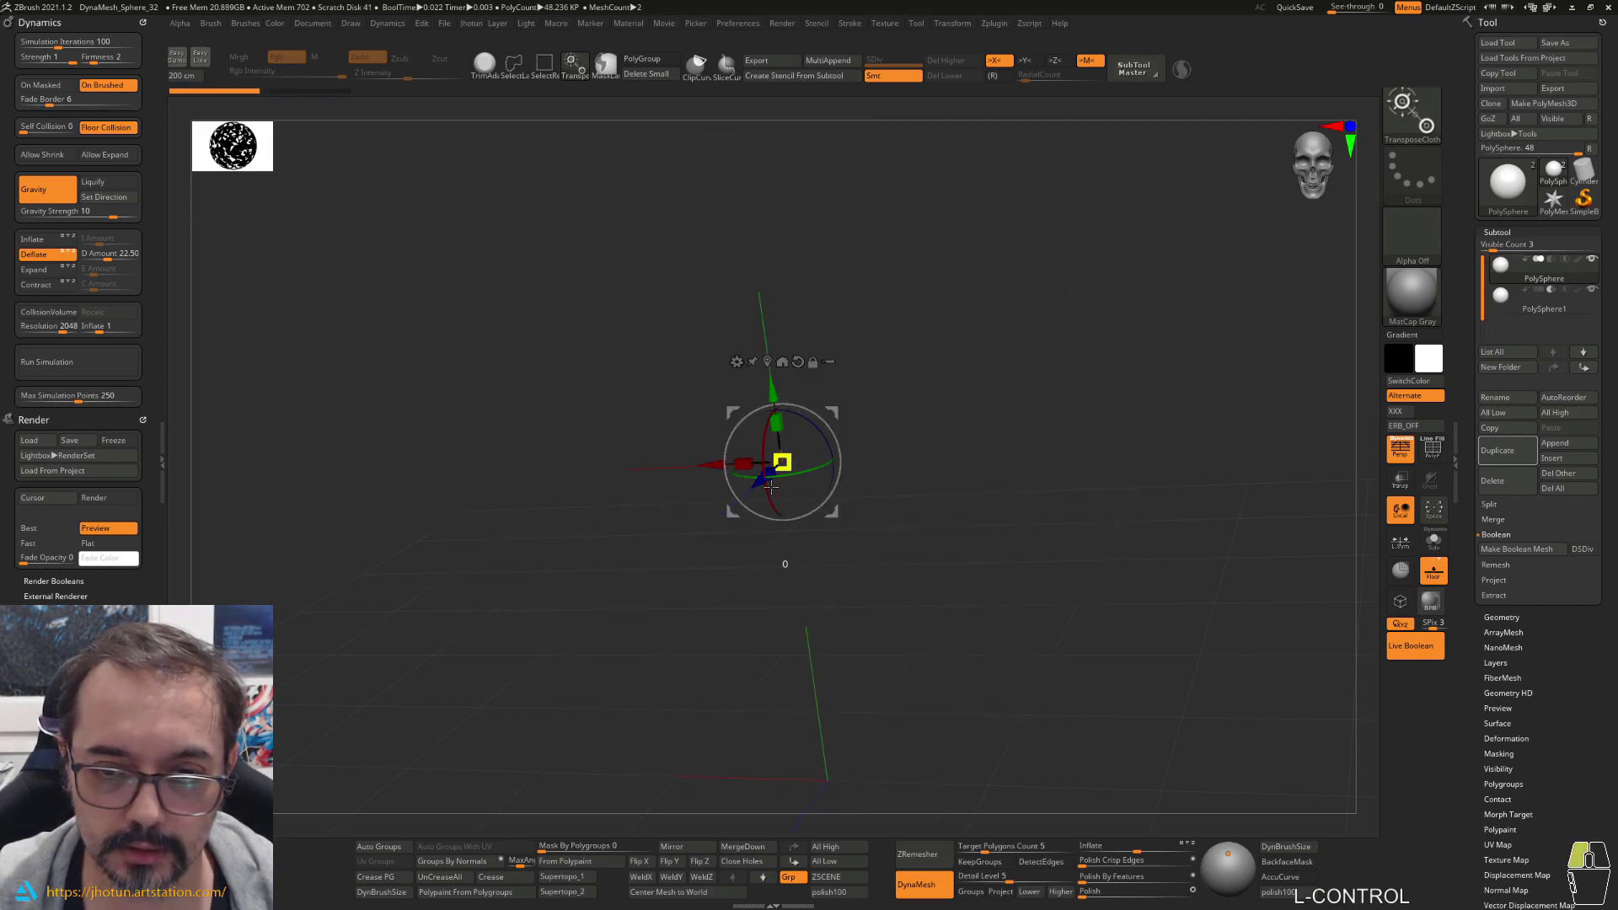
key(ctrl+z)
Step: Fine-tune the original PolySphere with the Inflate deformation to adjust how much of the shell the noisy sphere cuts away
scroll(1473, 727, down, 5)
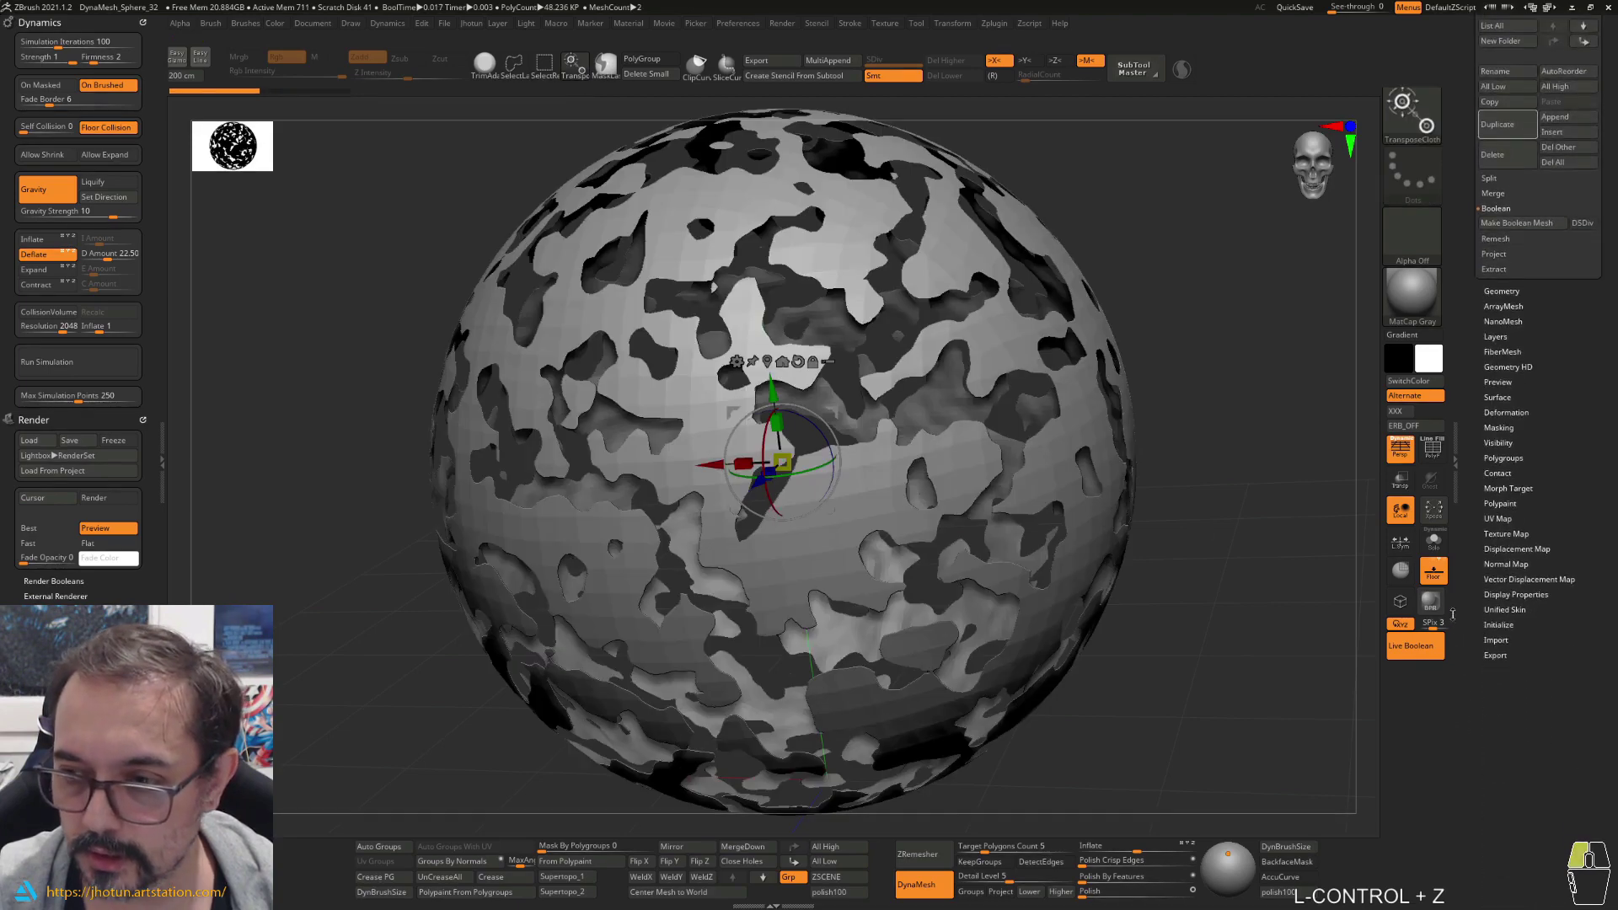
click(1505, 412)
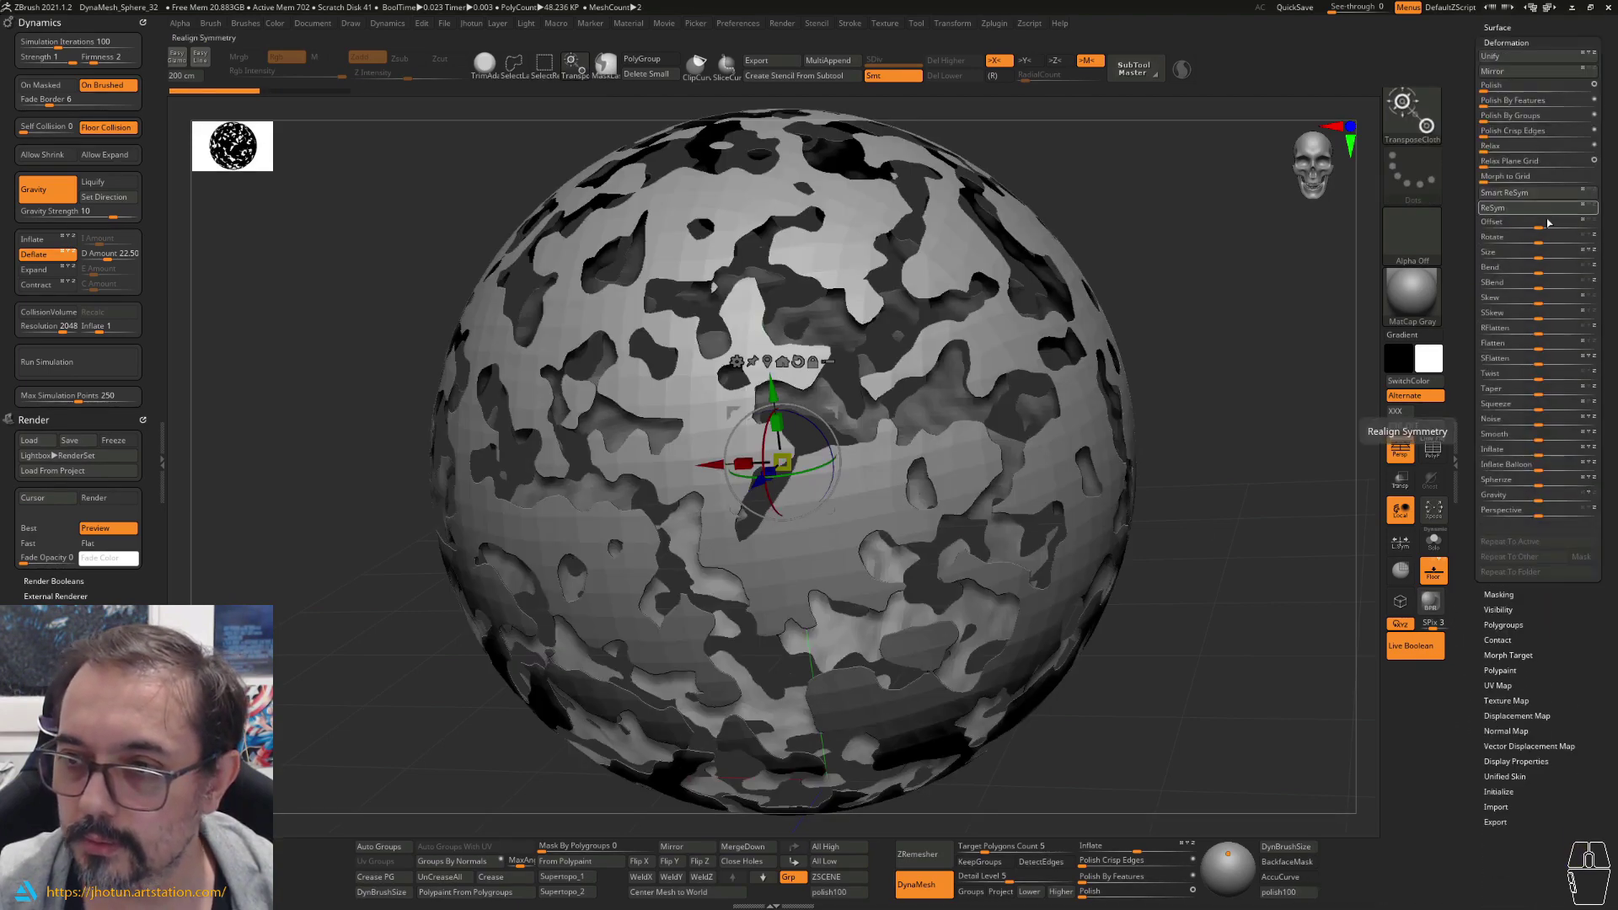
click(1539, 451)
drag(1542, 449, 1533, 456)
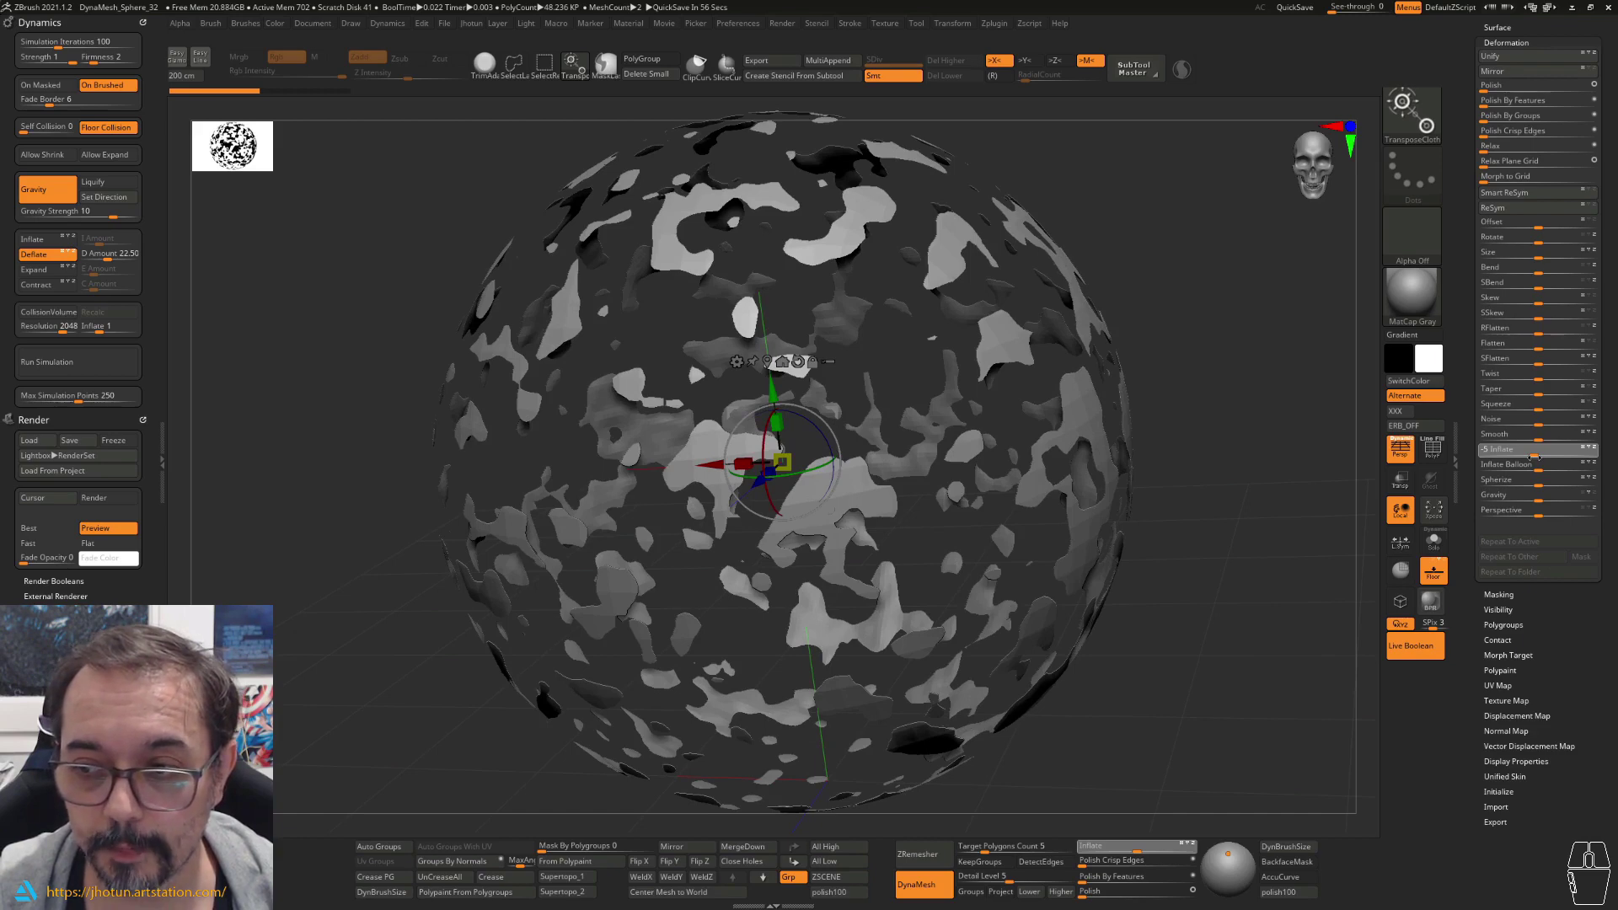
drag(1534, 456, 1539, 457)
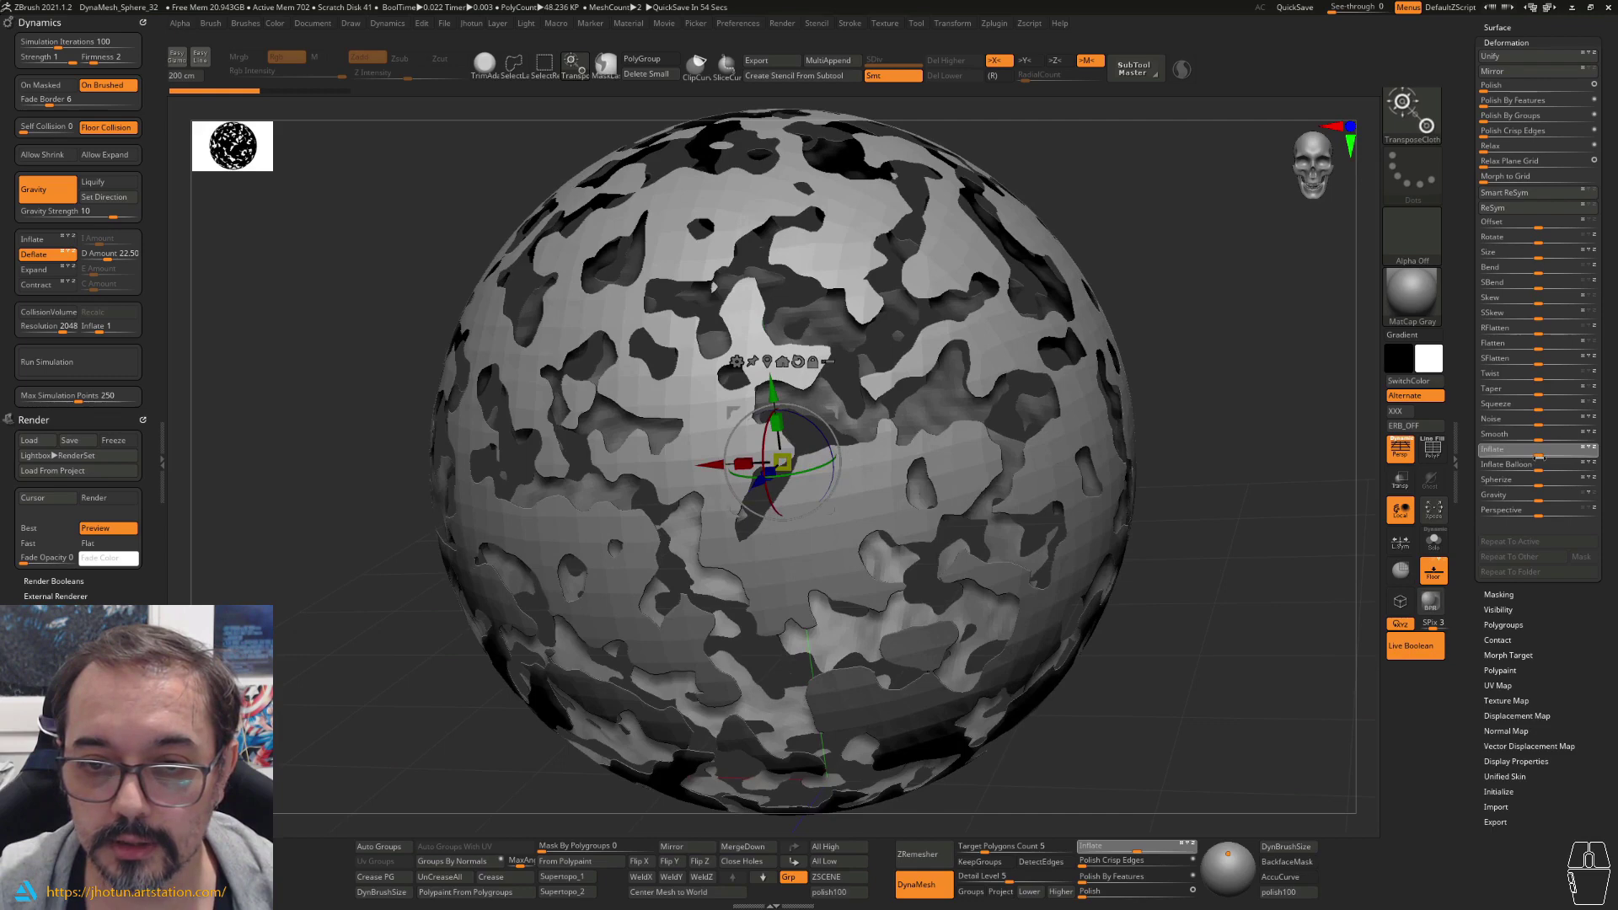
shift+drag(1289, 379, 1306, 357)
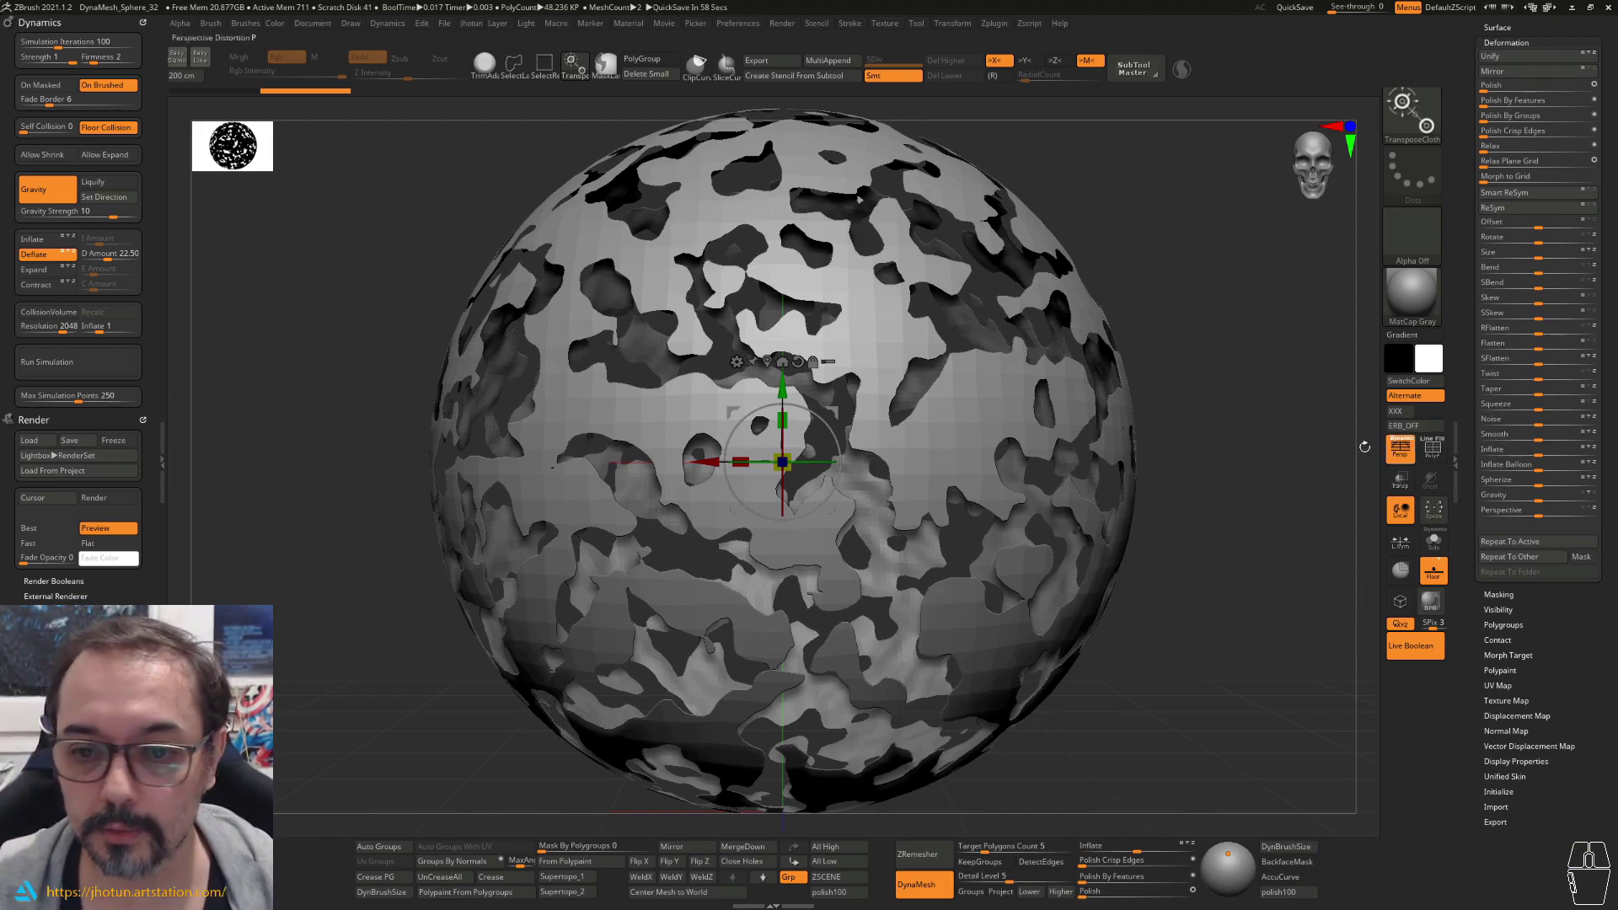
drag(1532, 437, 1549, 434)
drag(1252, 353, 1281, 396)
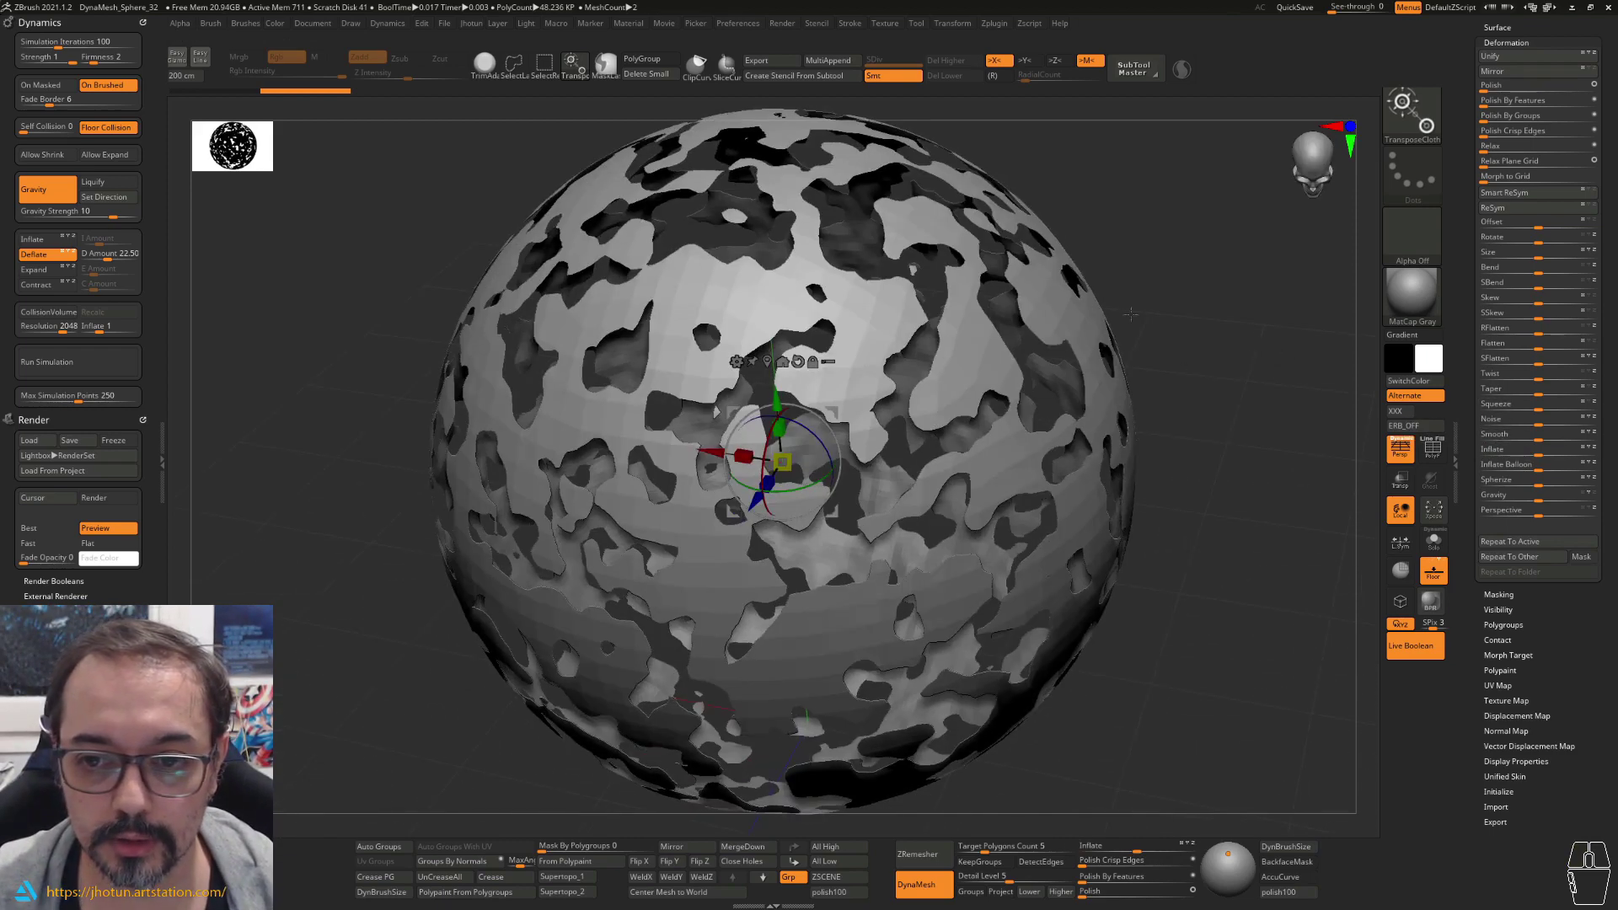
Step: Make a Boolean mesh from the two spheres and switch to the resulting UMesh_PolySphere tool
scroll(1499, 337, up, 5)
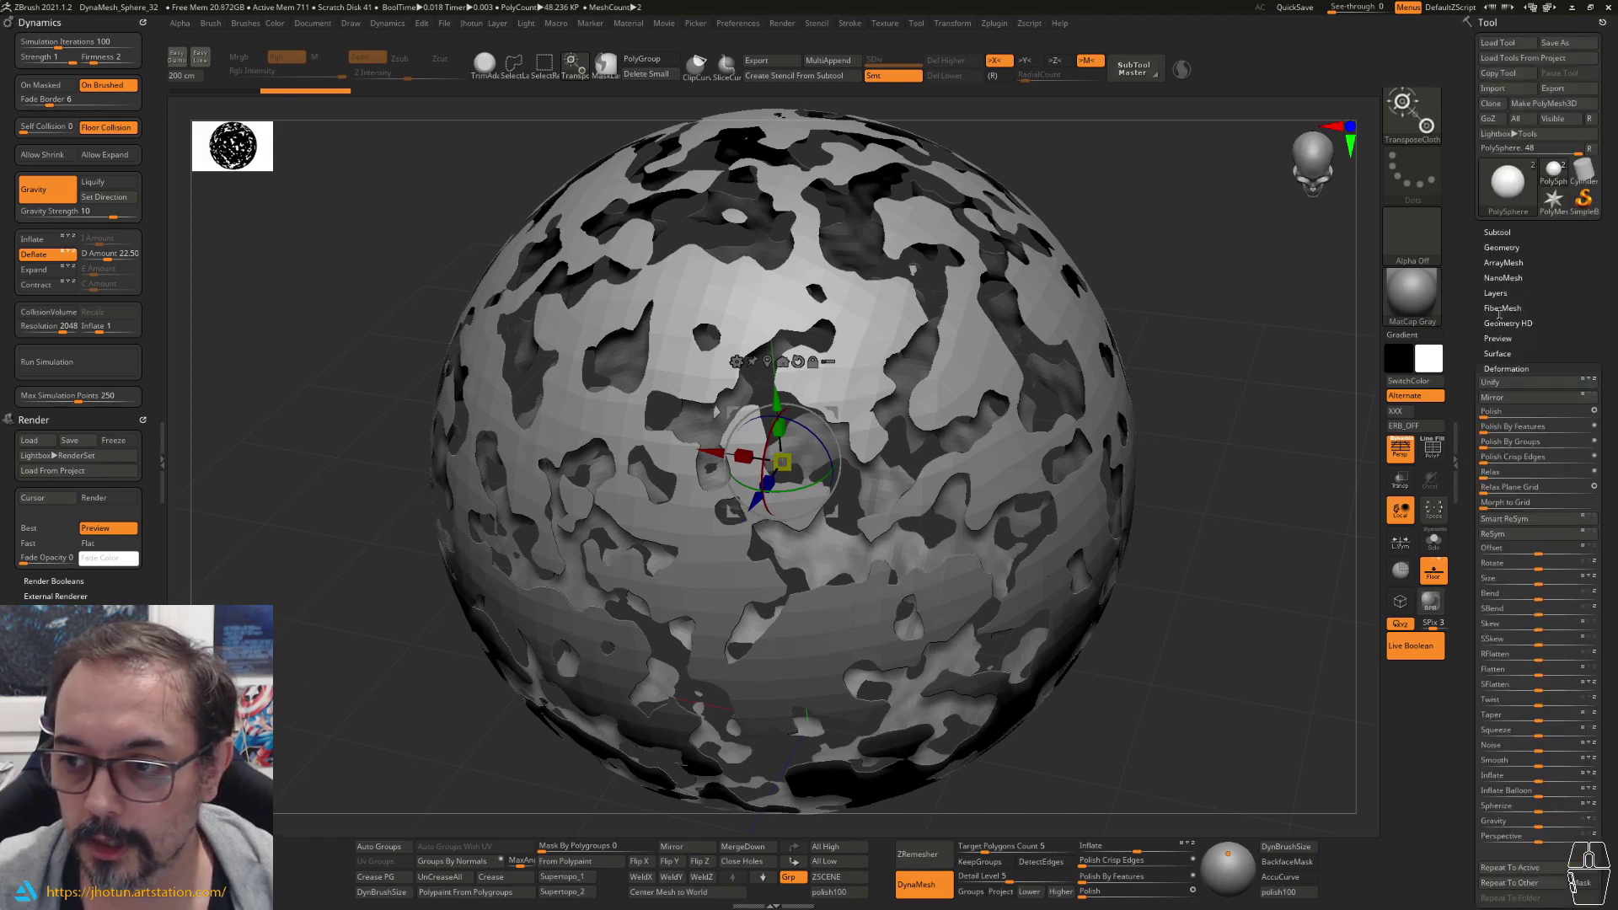
click(1497, 233)
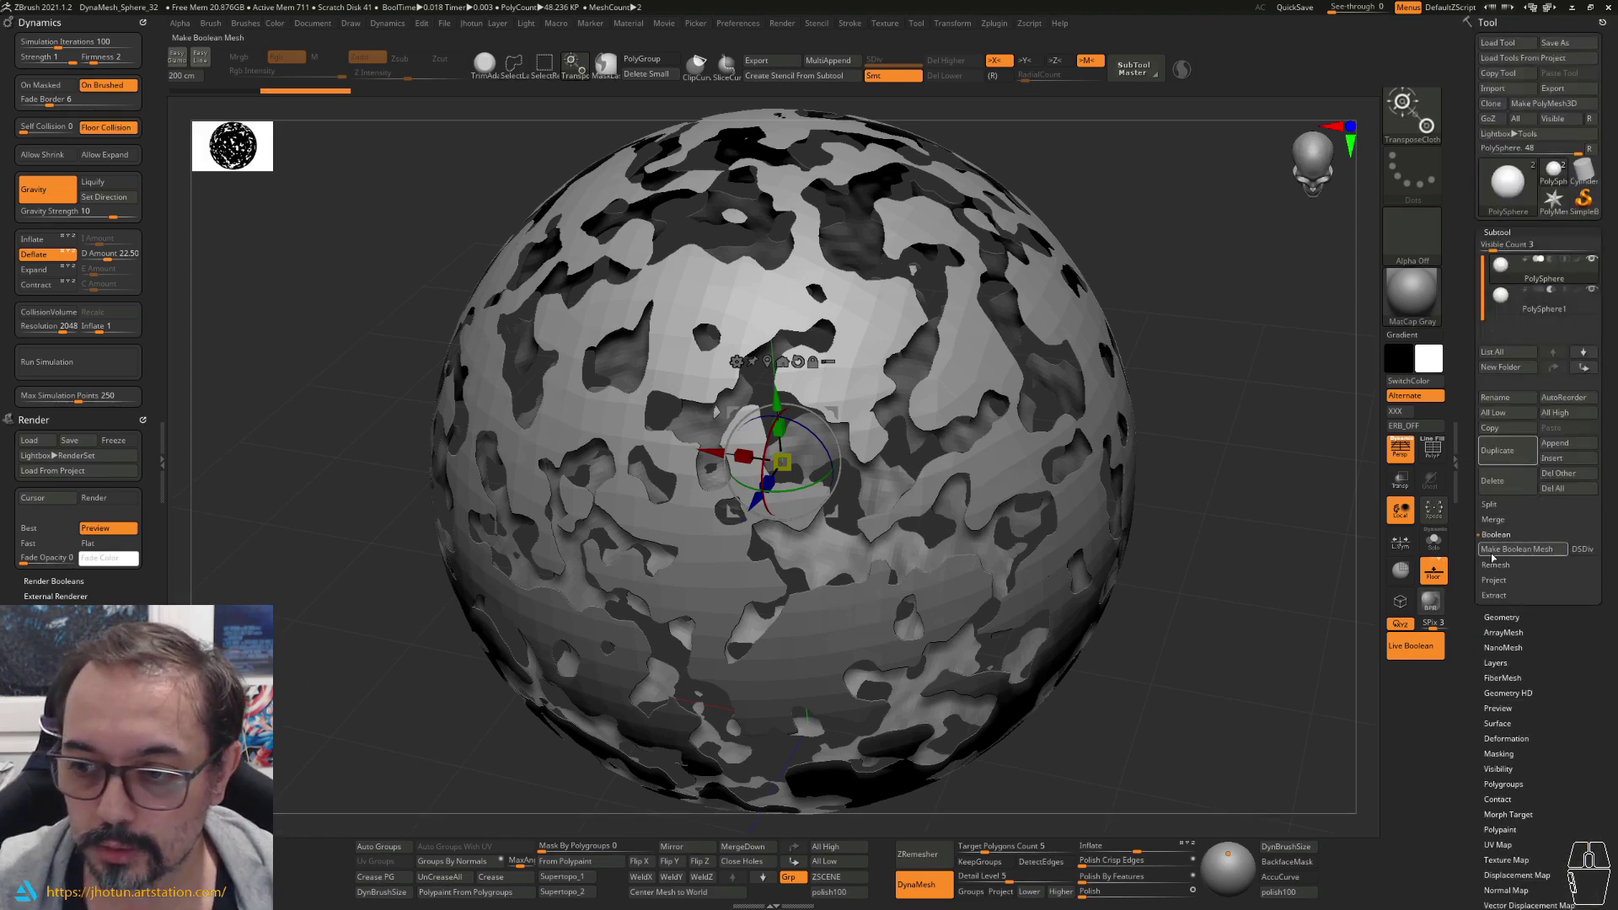
click(1526, 550)
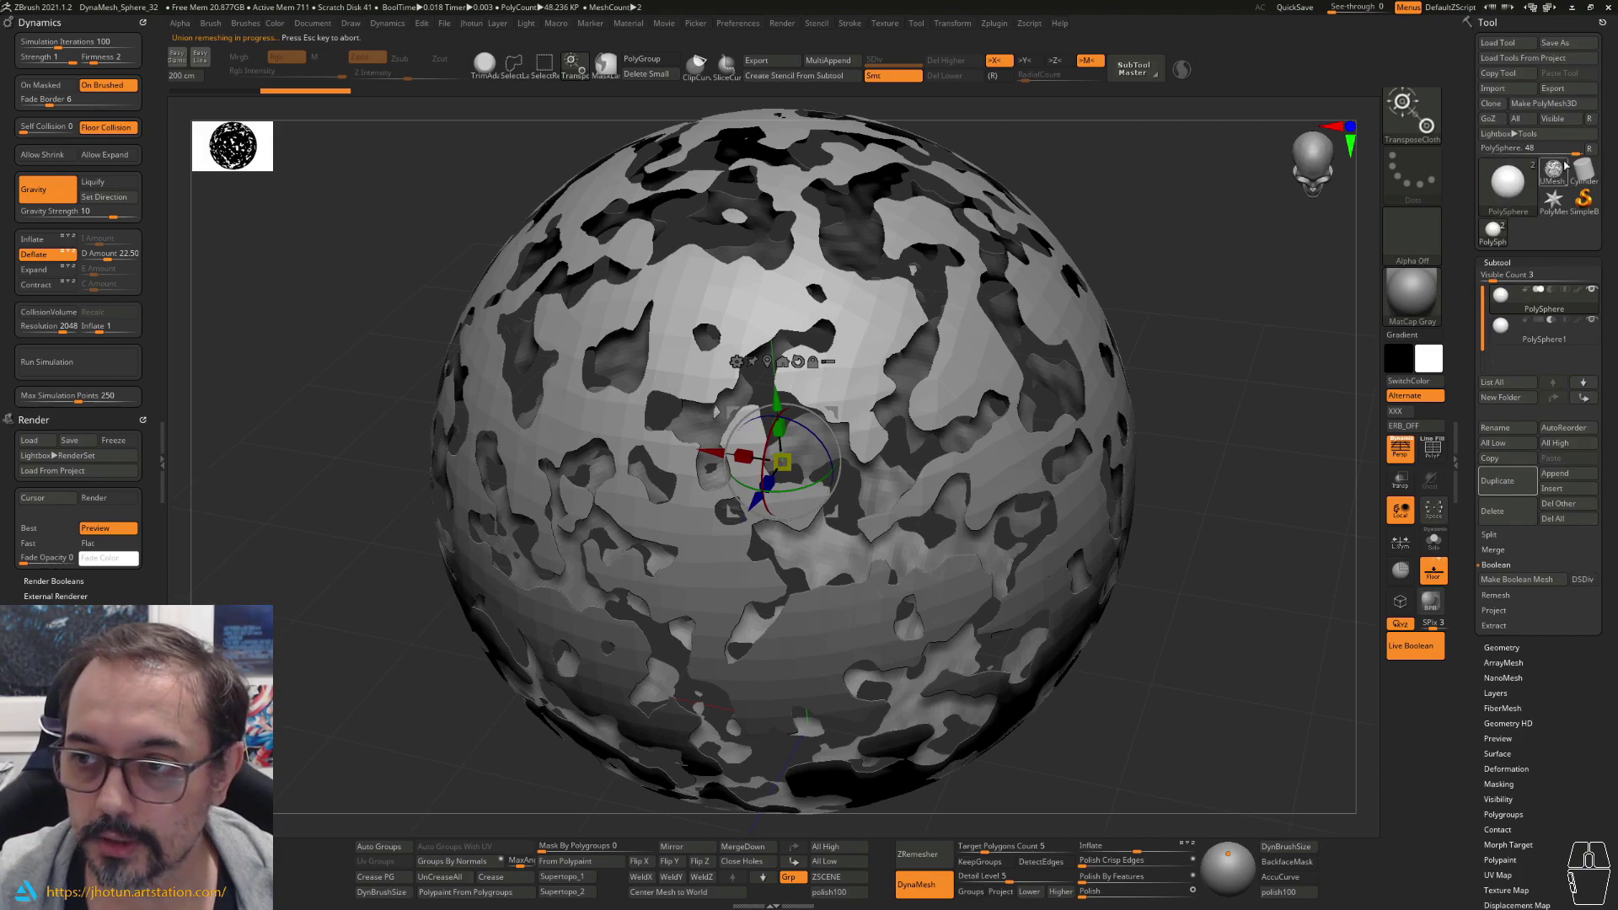
drag(1247, 337, 1366, 230)
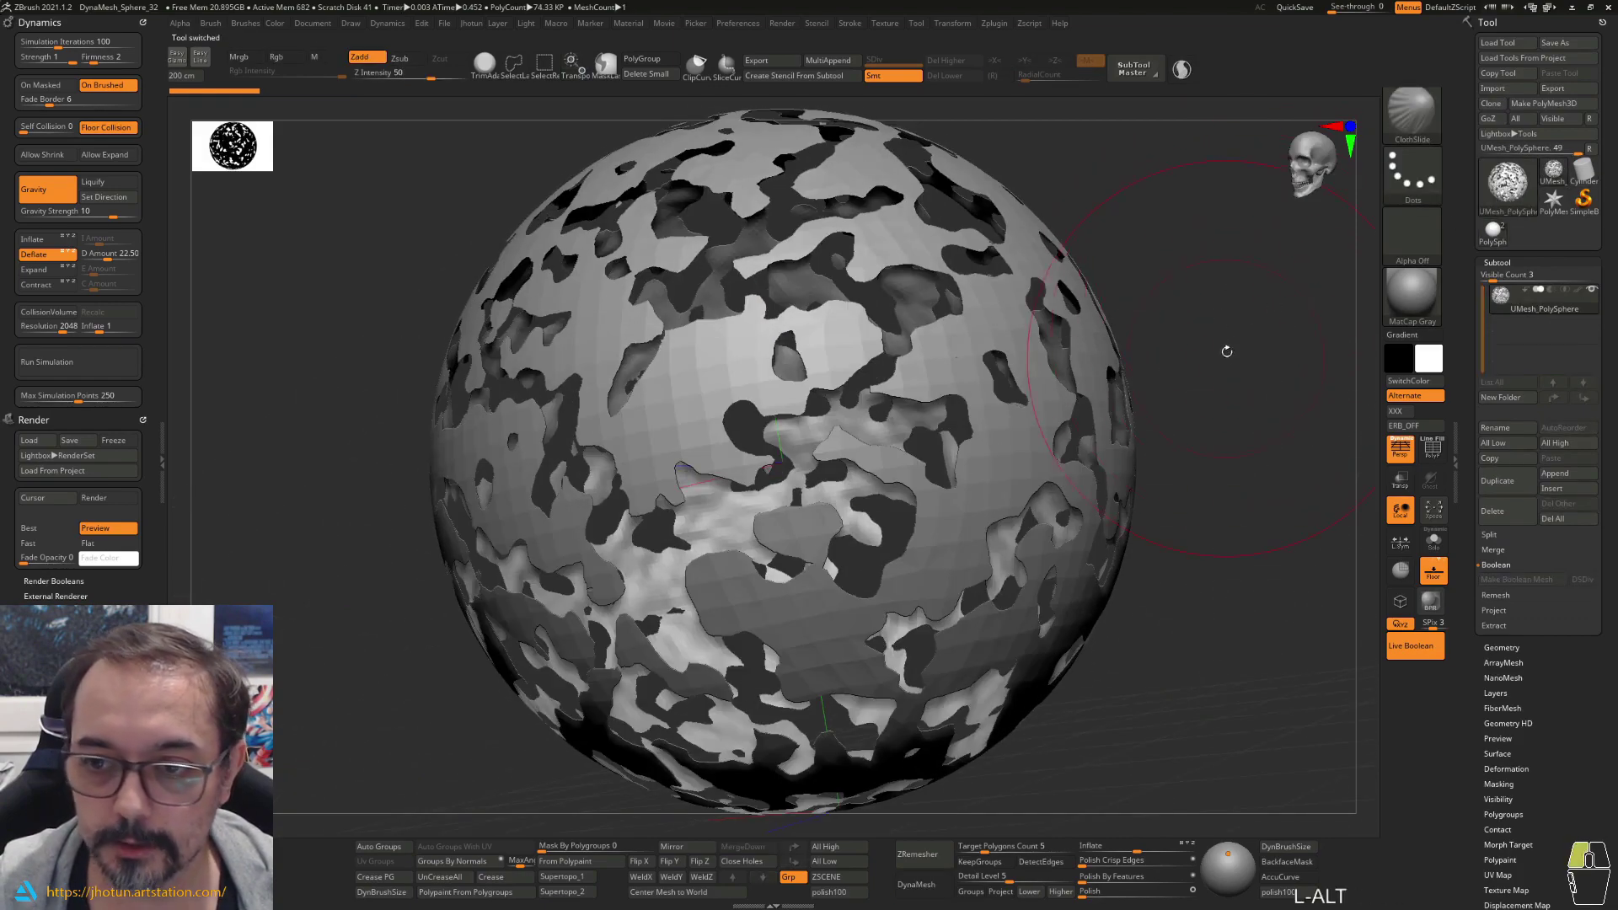
alt+drag(1227, 351, 1225, 362)
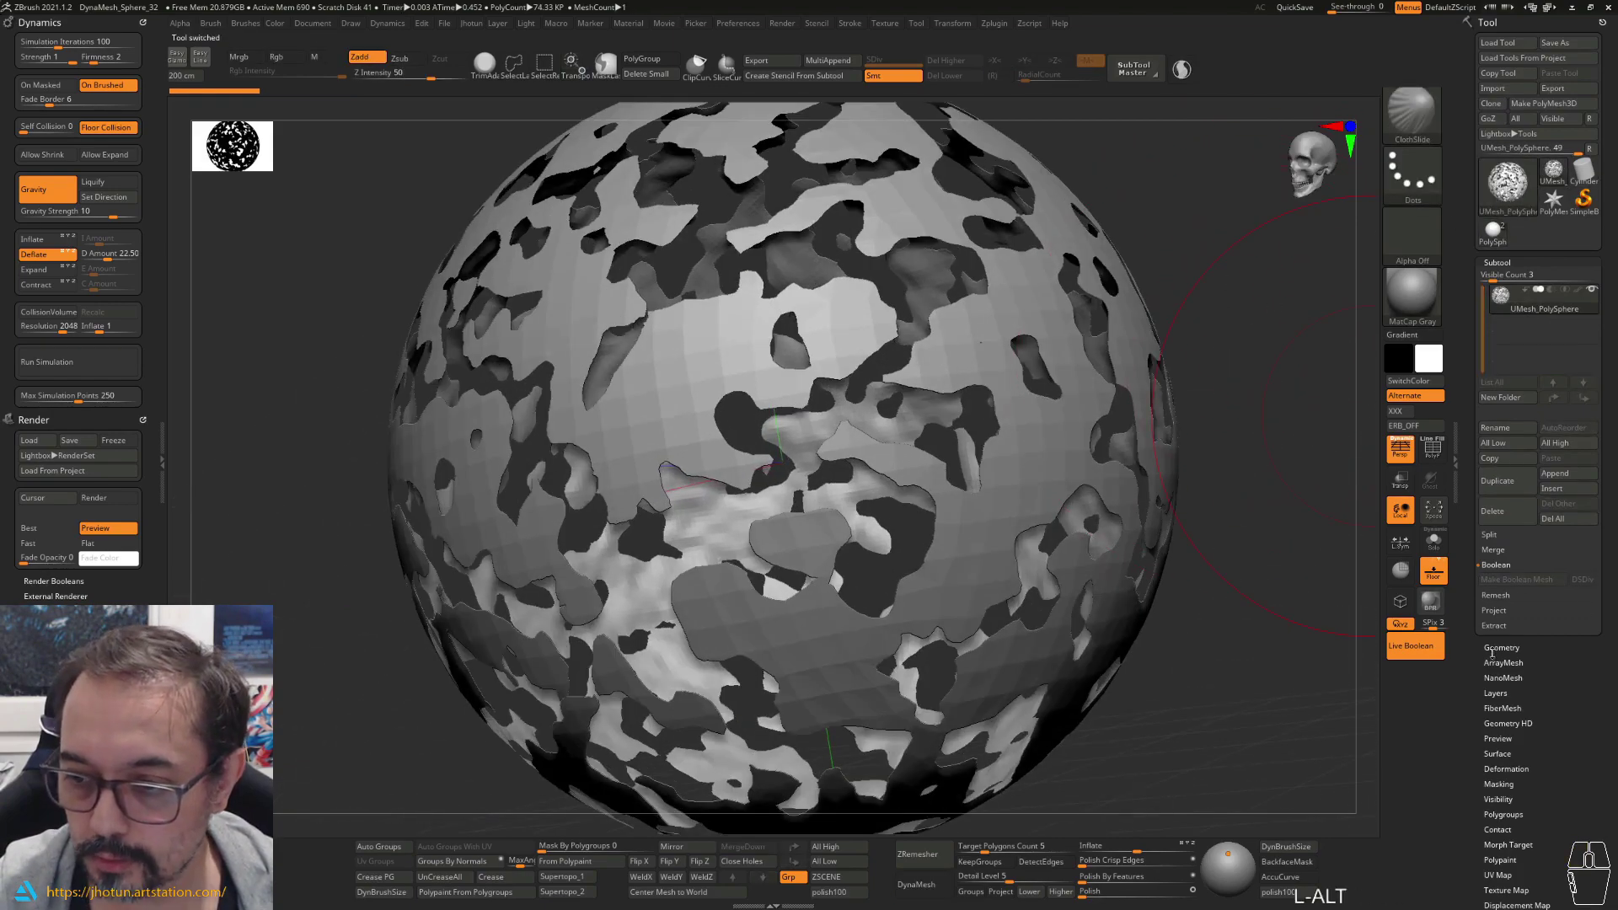
Step: Enable Dynamic Subdiv on the Boolean mesh and set its Thickness to about 0.035
click(1493, 648)
click(1491, 430)
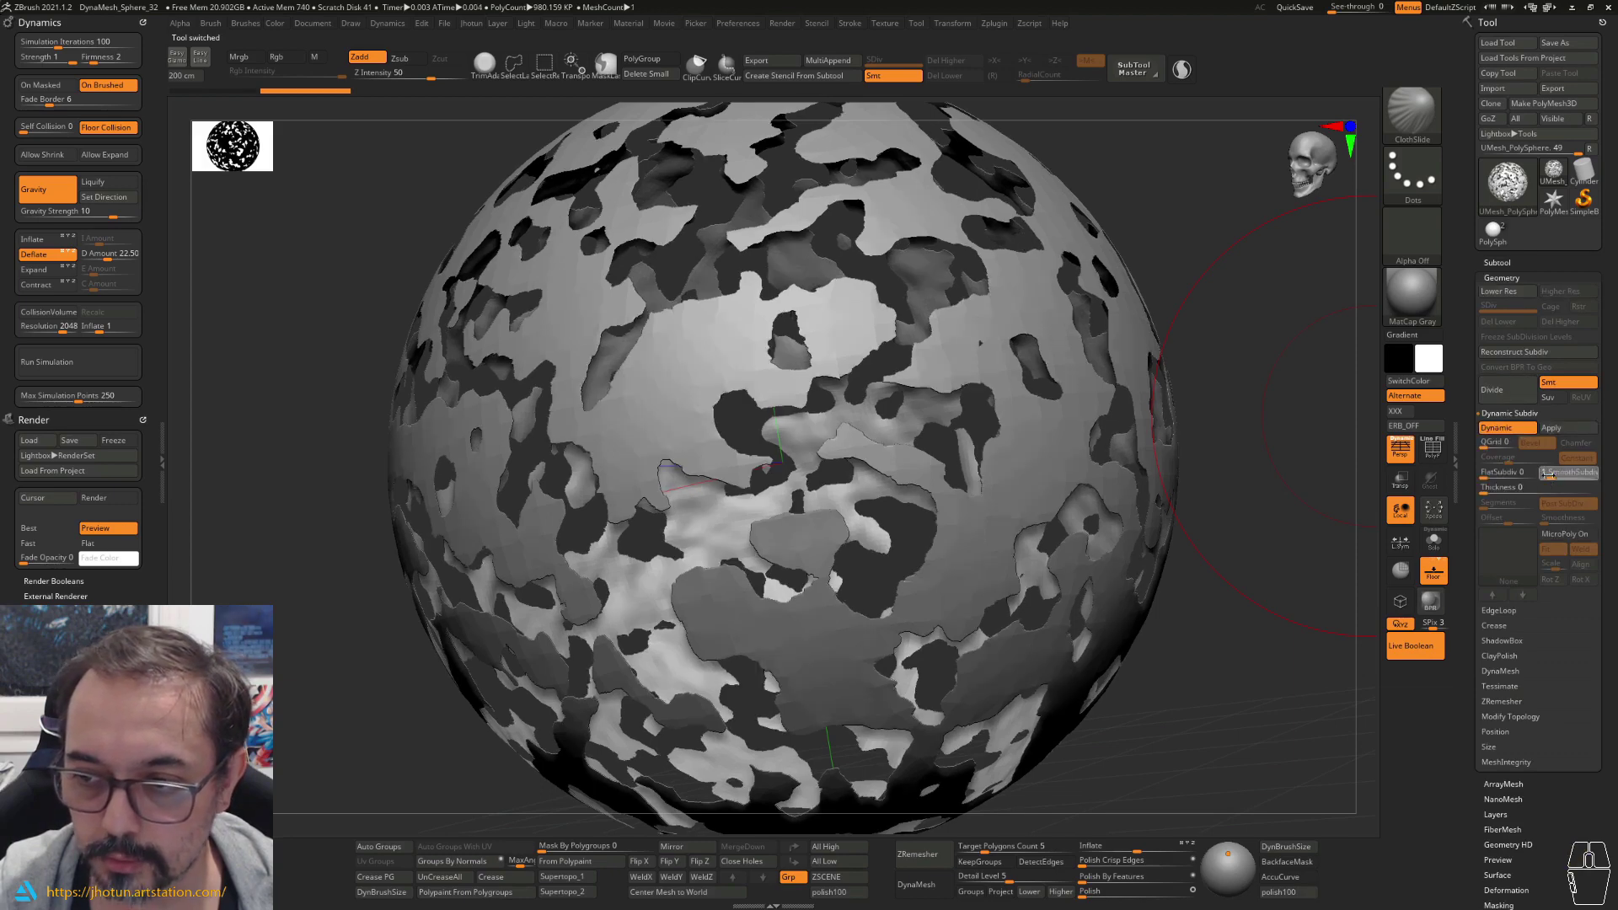
drag(1489, 487, 1528, 489)
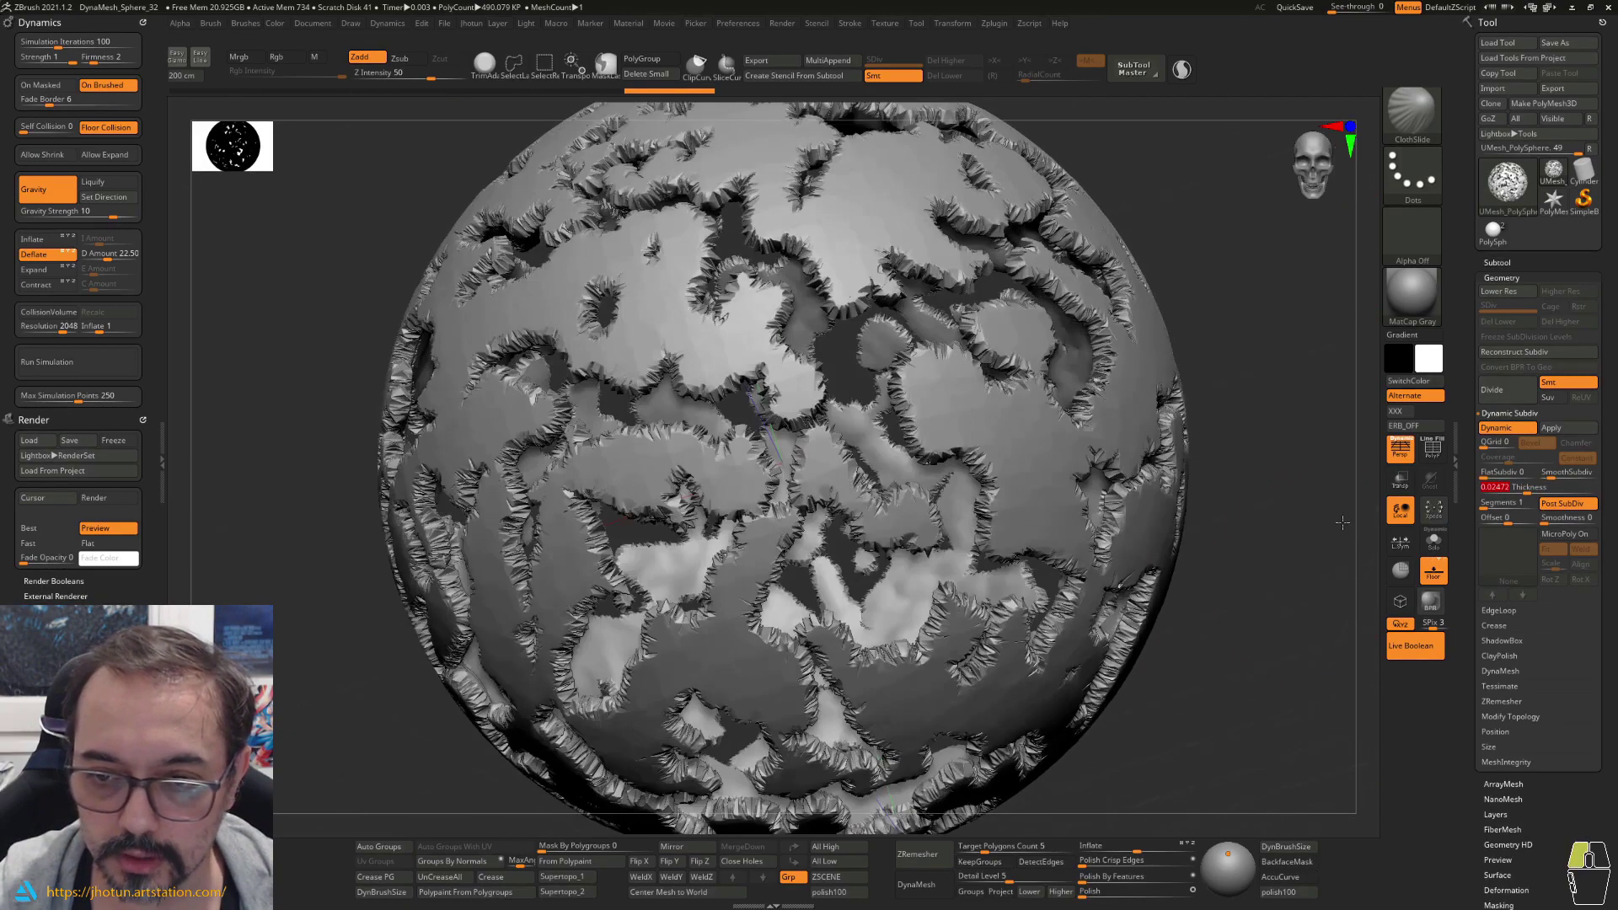
Step: Turn off the Deflate simulation option and switch to the TransposeCloth brush for moving the Boolean shell
drag(1335, 536, 1179, 404)
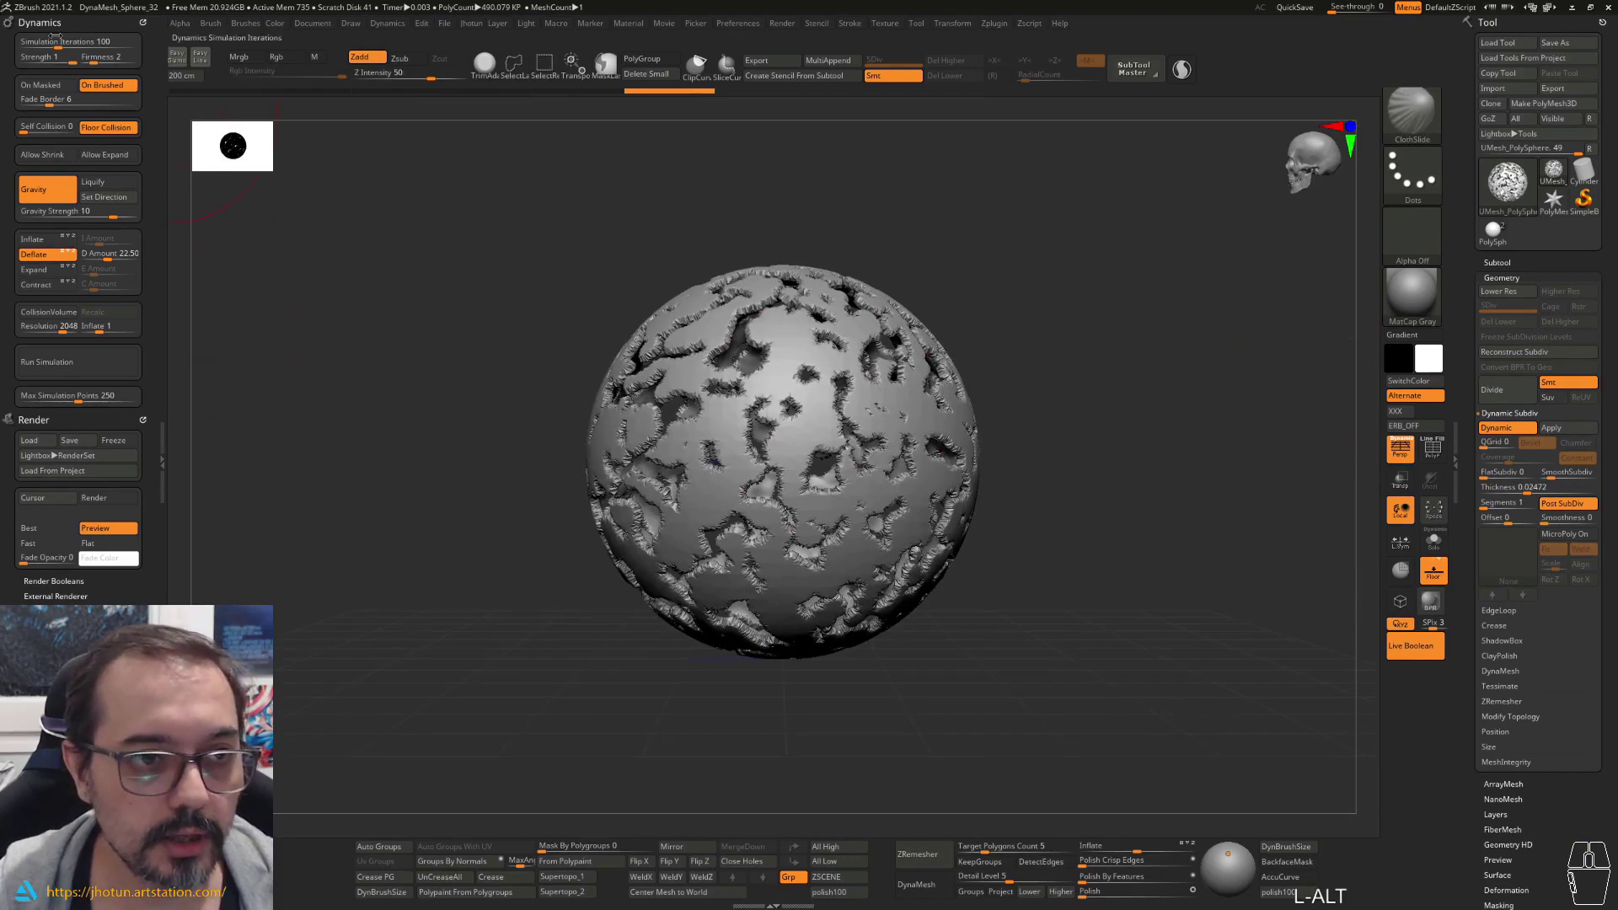
click(39, 253)
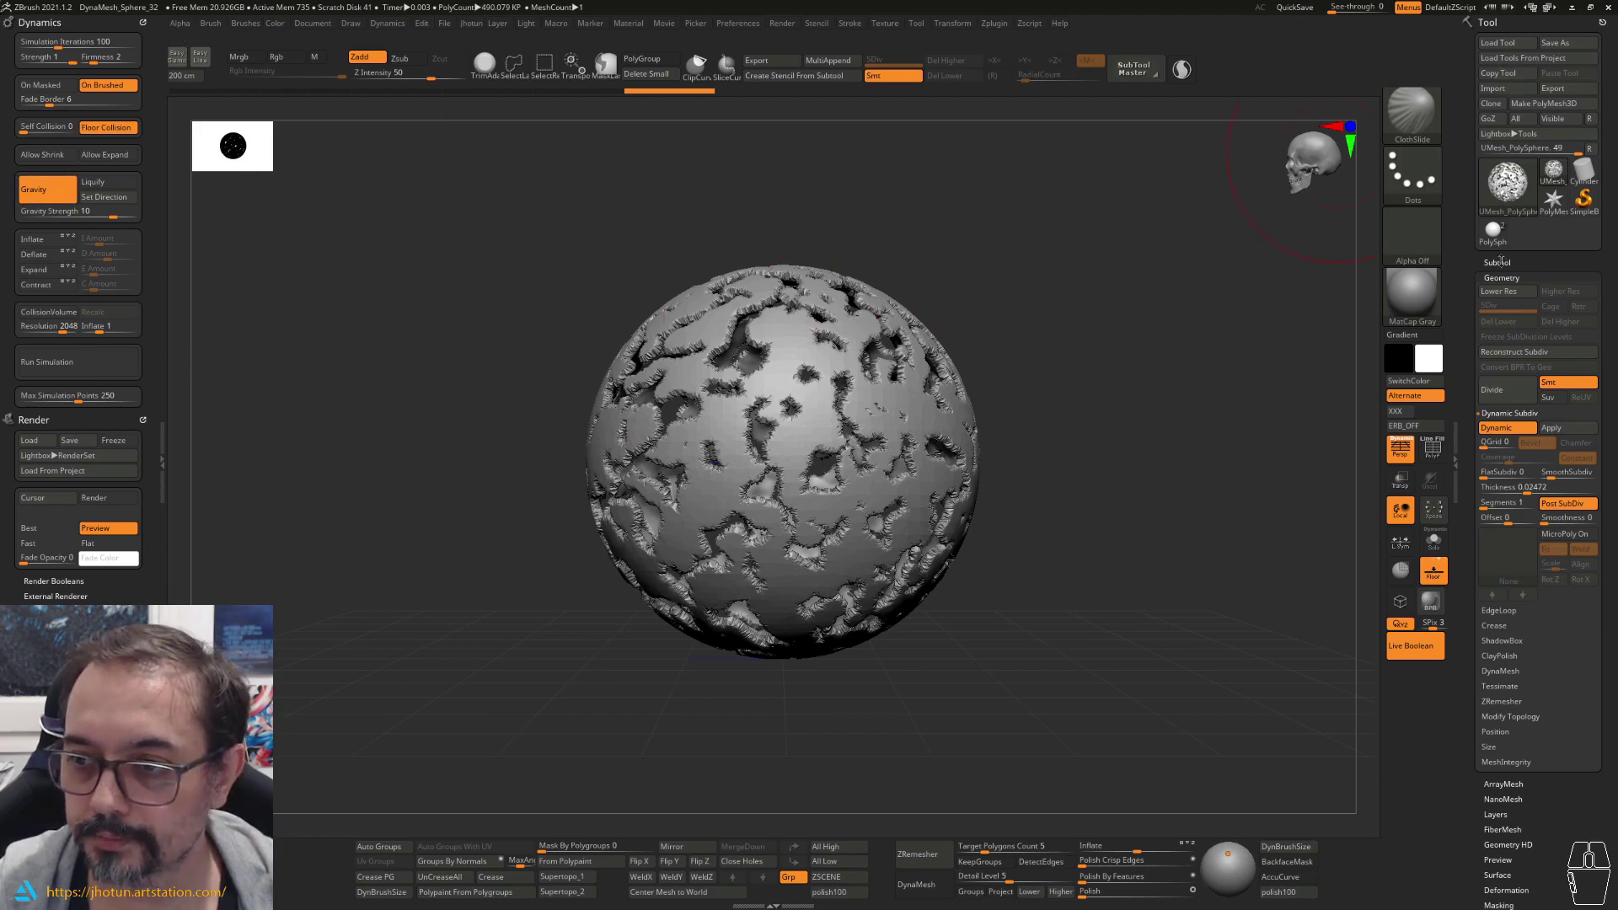
click(1413, 128)
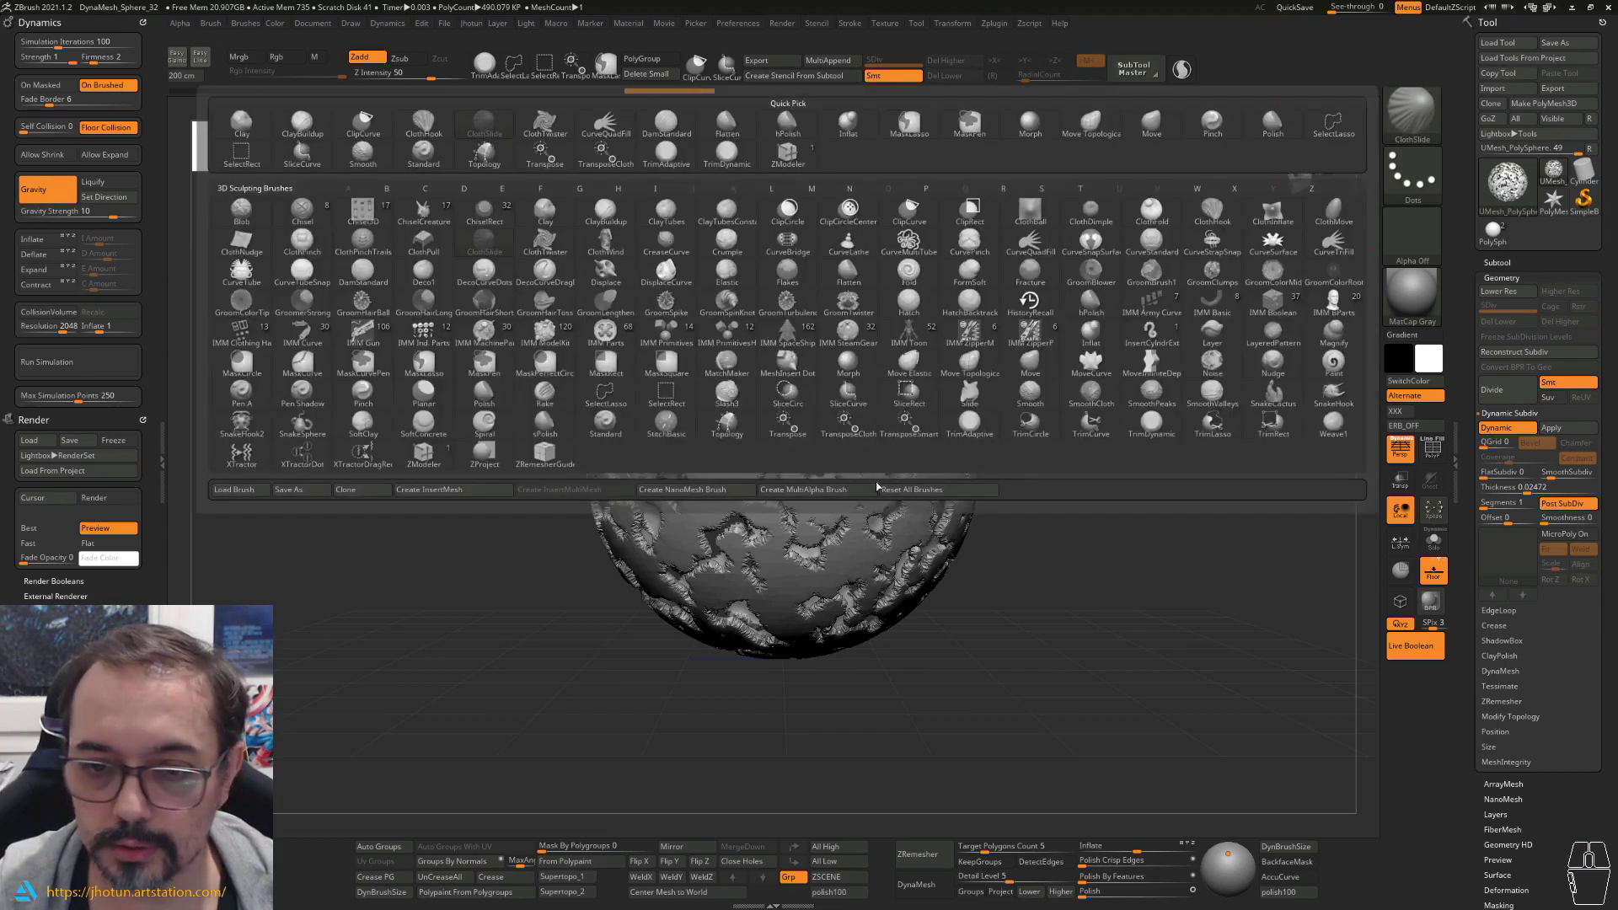
click(843, 425)
drag(1155, 303, 1123, 352)
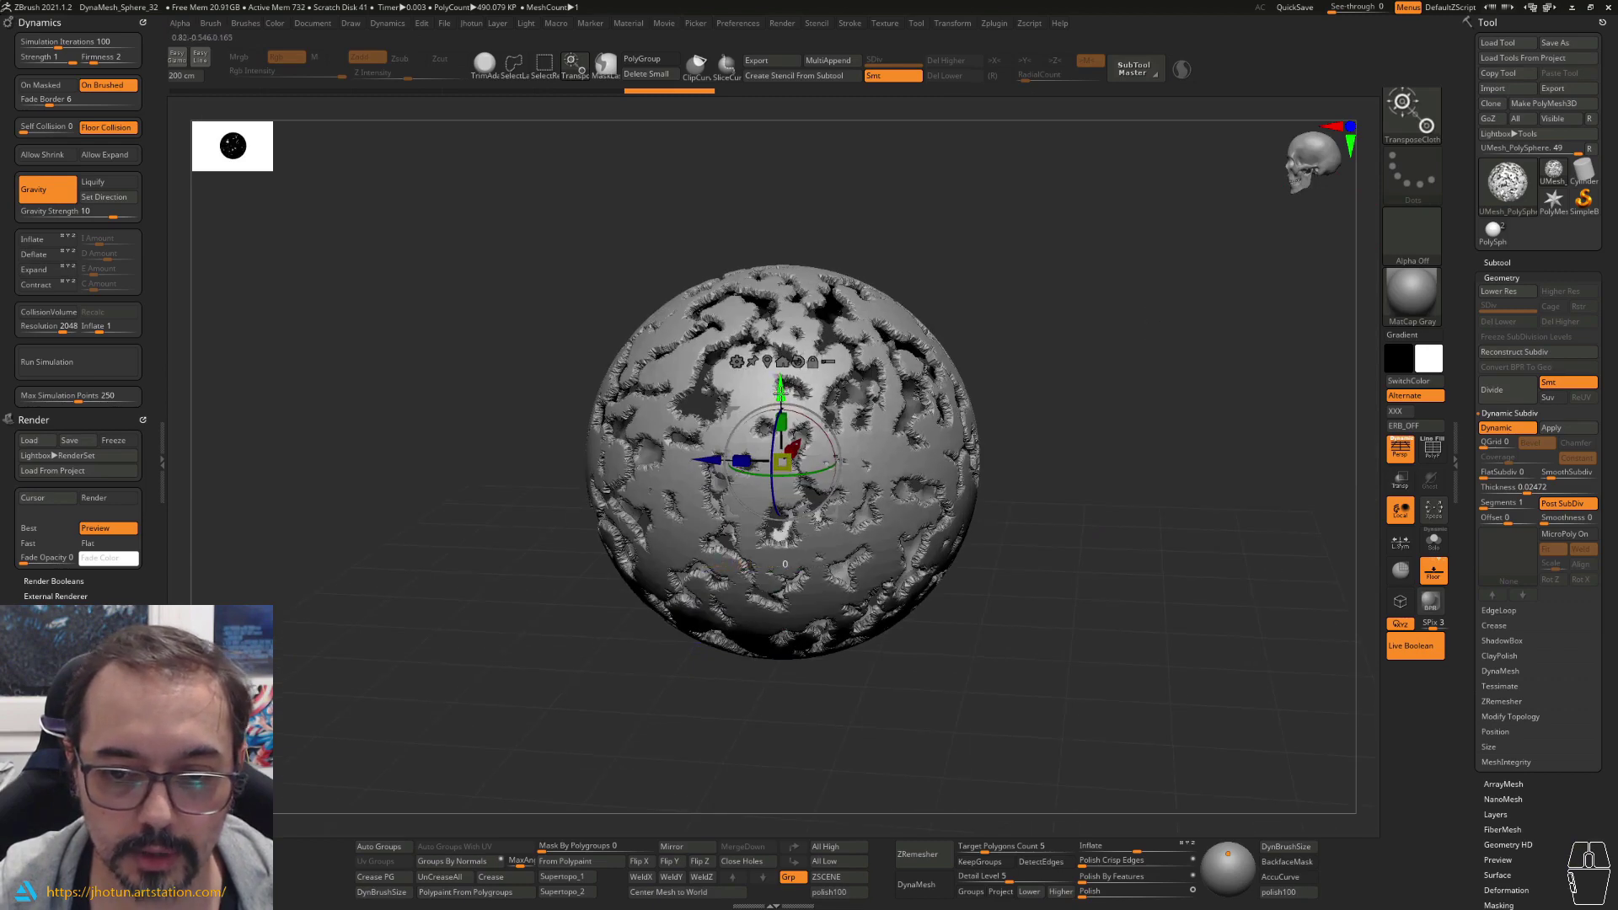
Step: Try to collapse the shell onto the floor by moving it straight down with the cloth gizmo, and undo it
drag(780, 390, 786, 650)
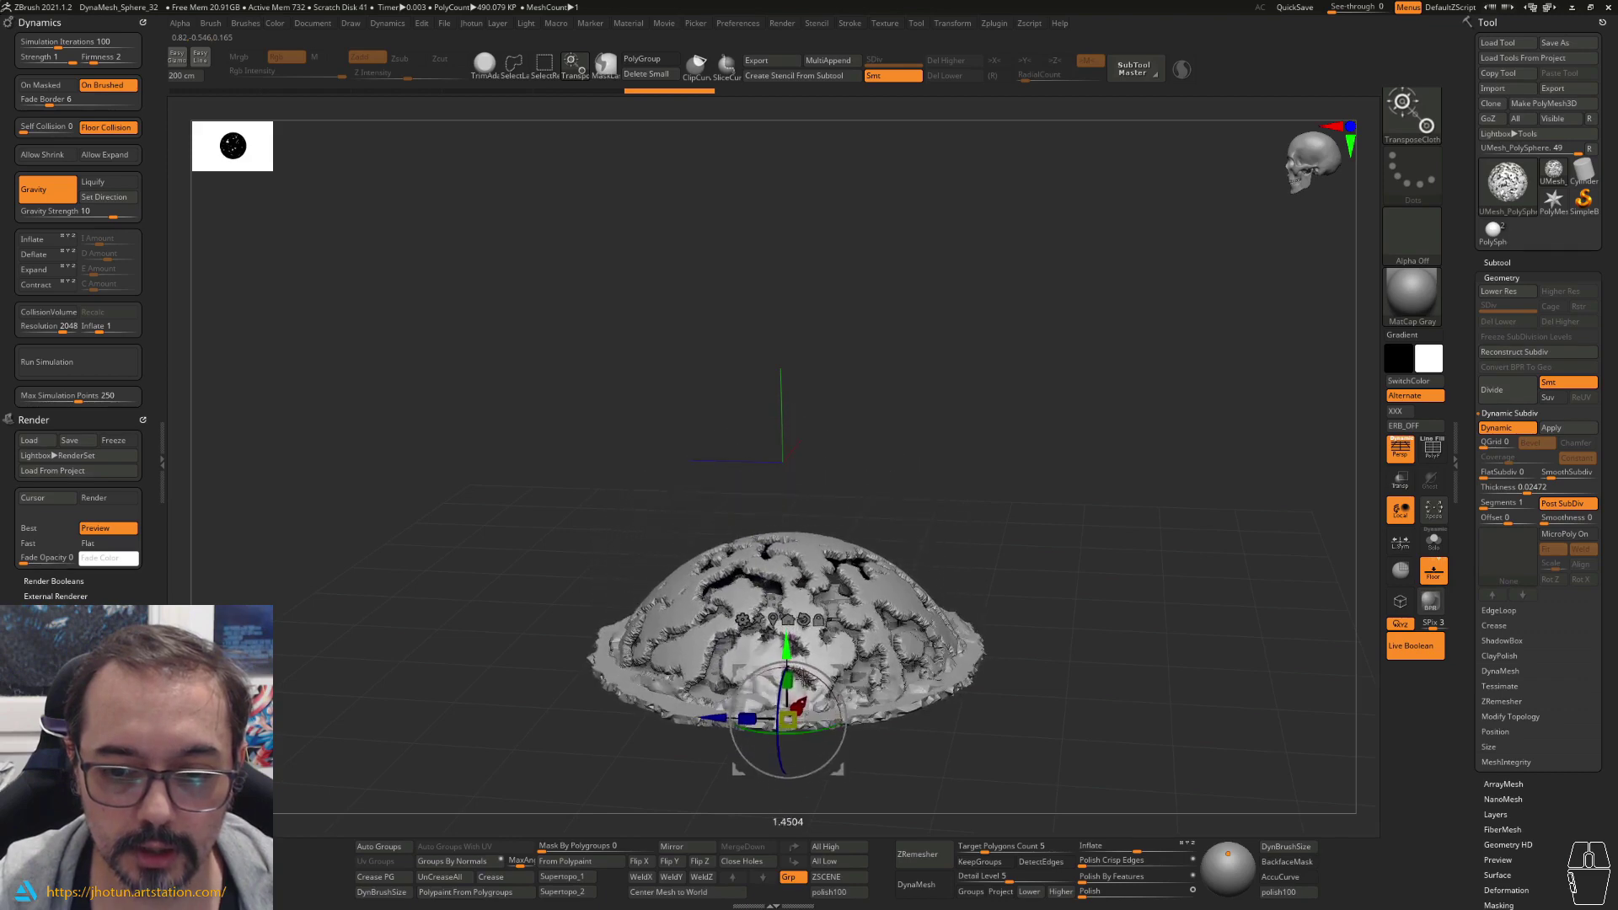
key(ctrl+z)
key(ctrl+z)
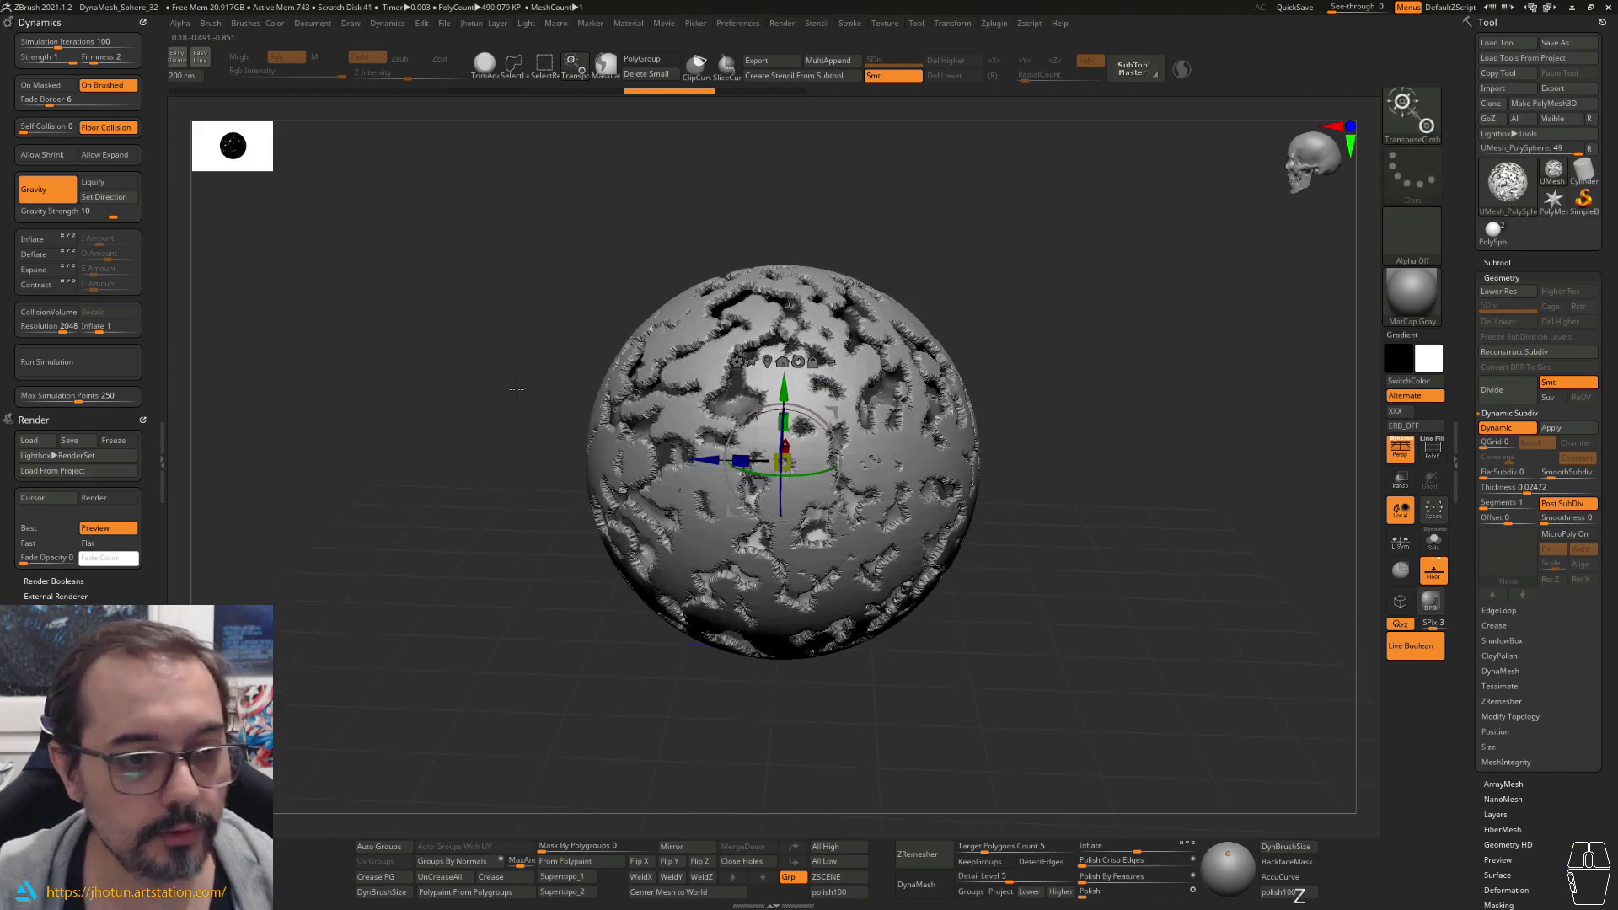
Step: Try the downward cloth move with Deflate enabled at 22.50, and undo the resulting deformation
click(42, 255)
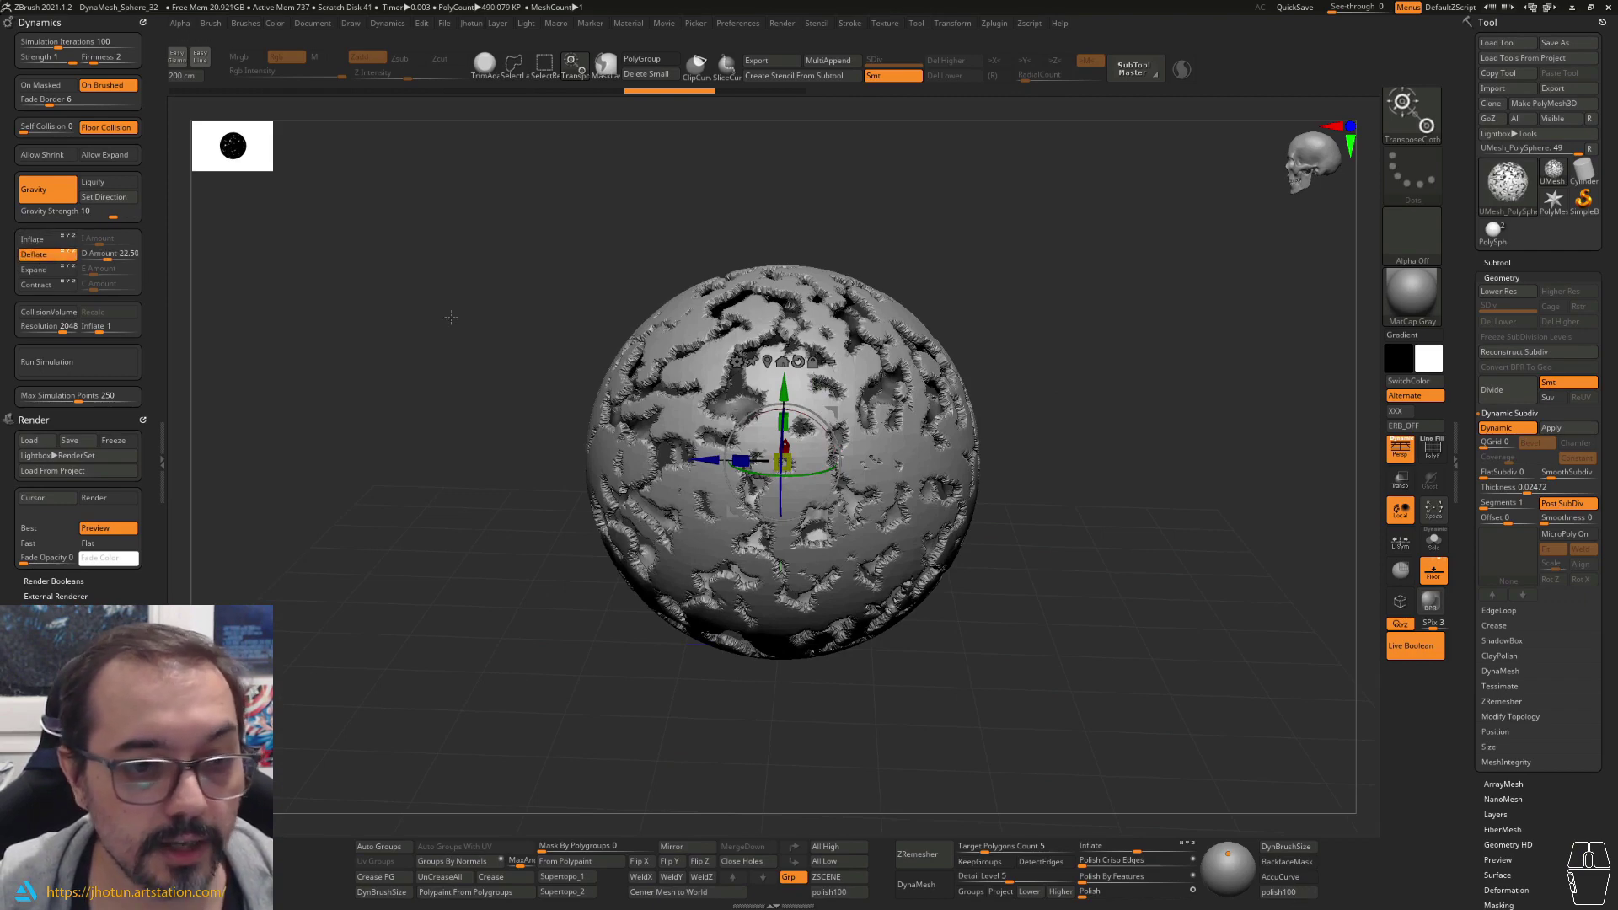
drag(785, 396, 834, 750)
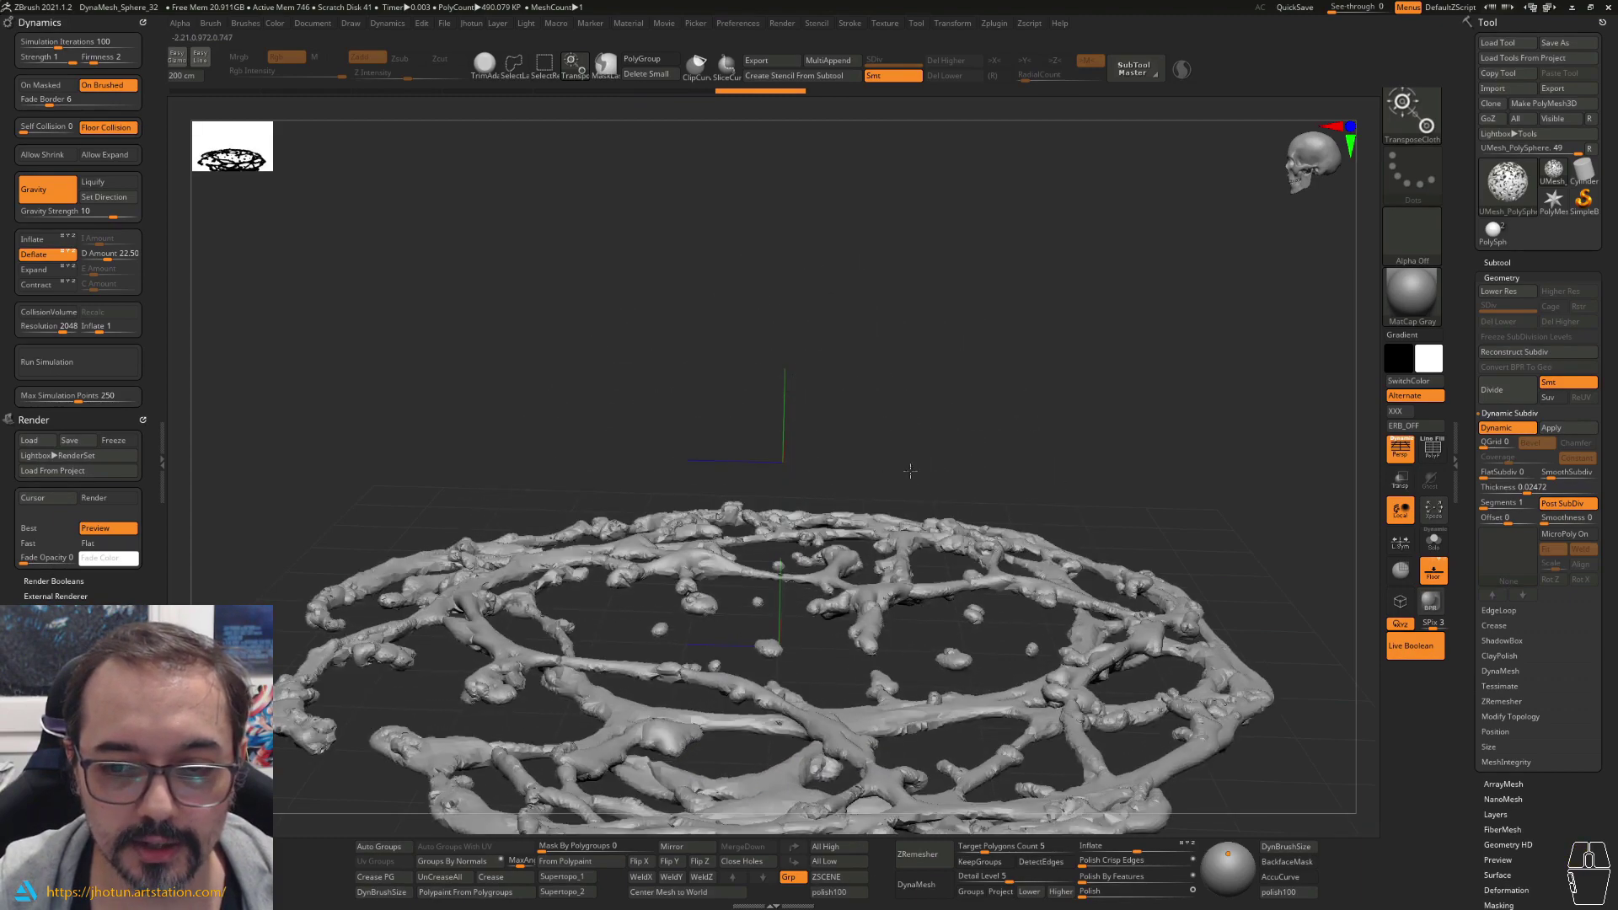
drag(969, 399, 1091, 278)
key(ctrl+z)
key(ctrl+z)
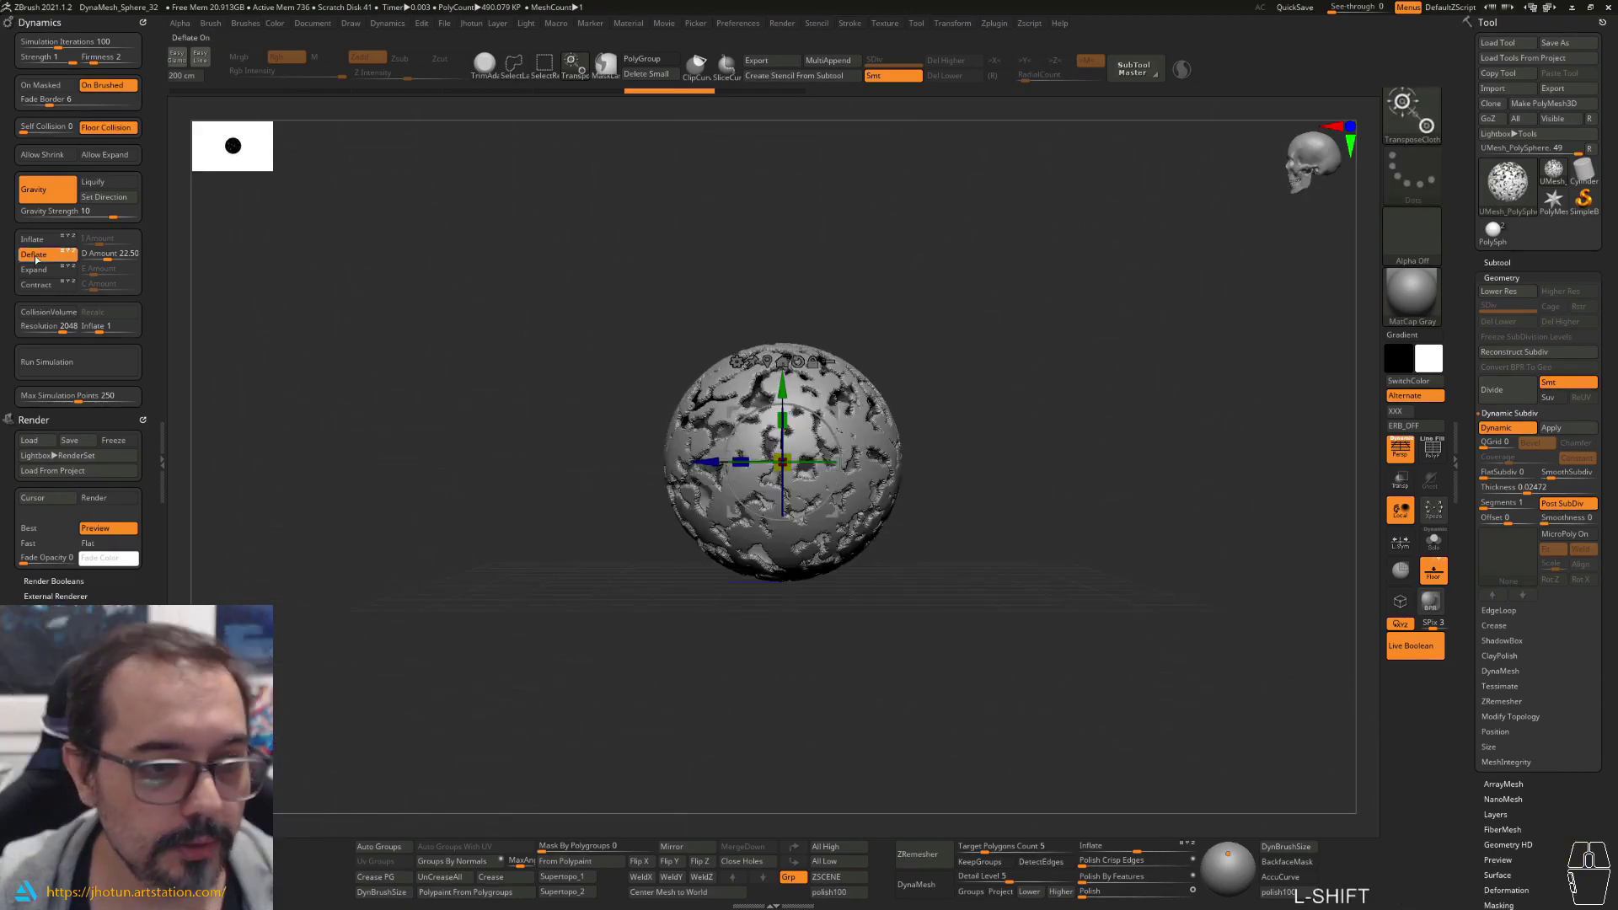
Step: Try a vertical cloth move with Expand enabled at 1 alongside Deflate, and undo the deformation
click(40, 268)
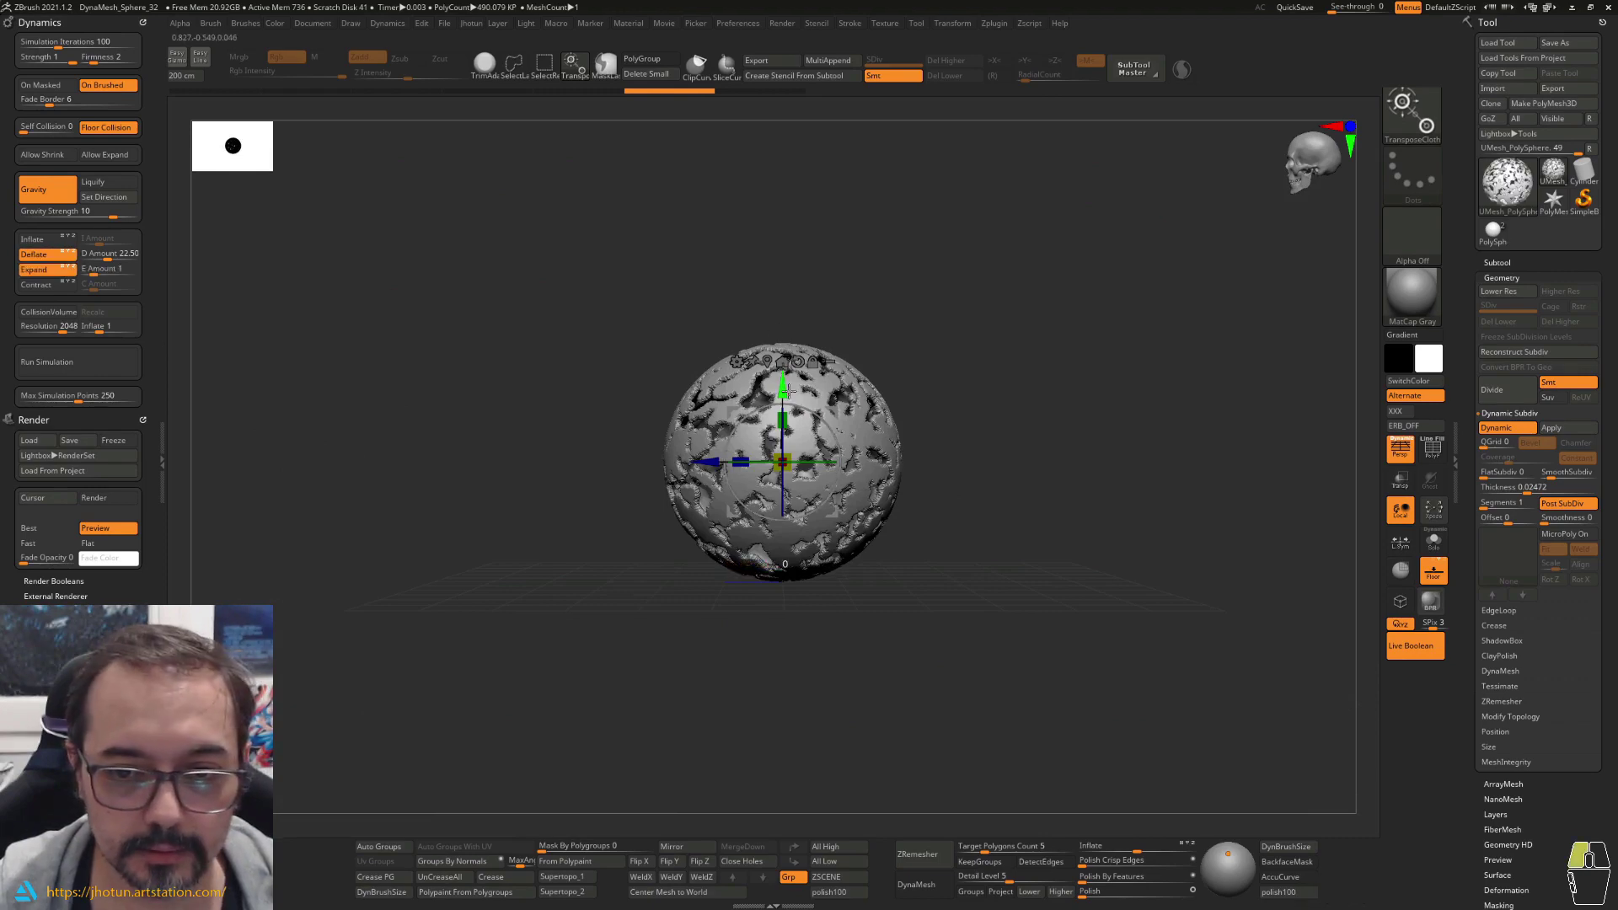
click(786, 343)
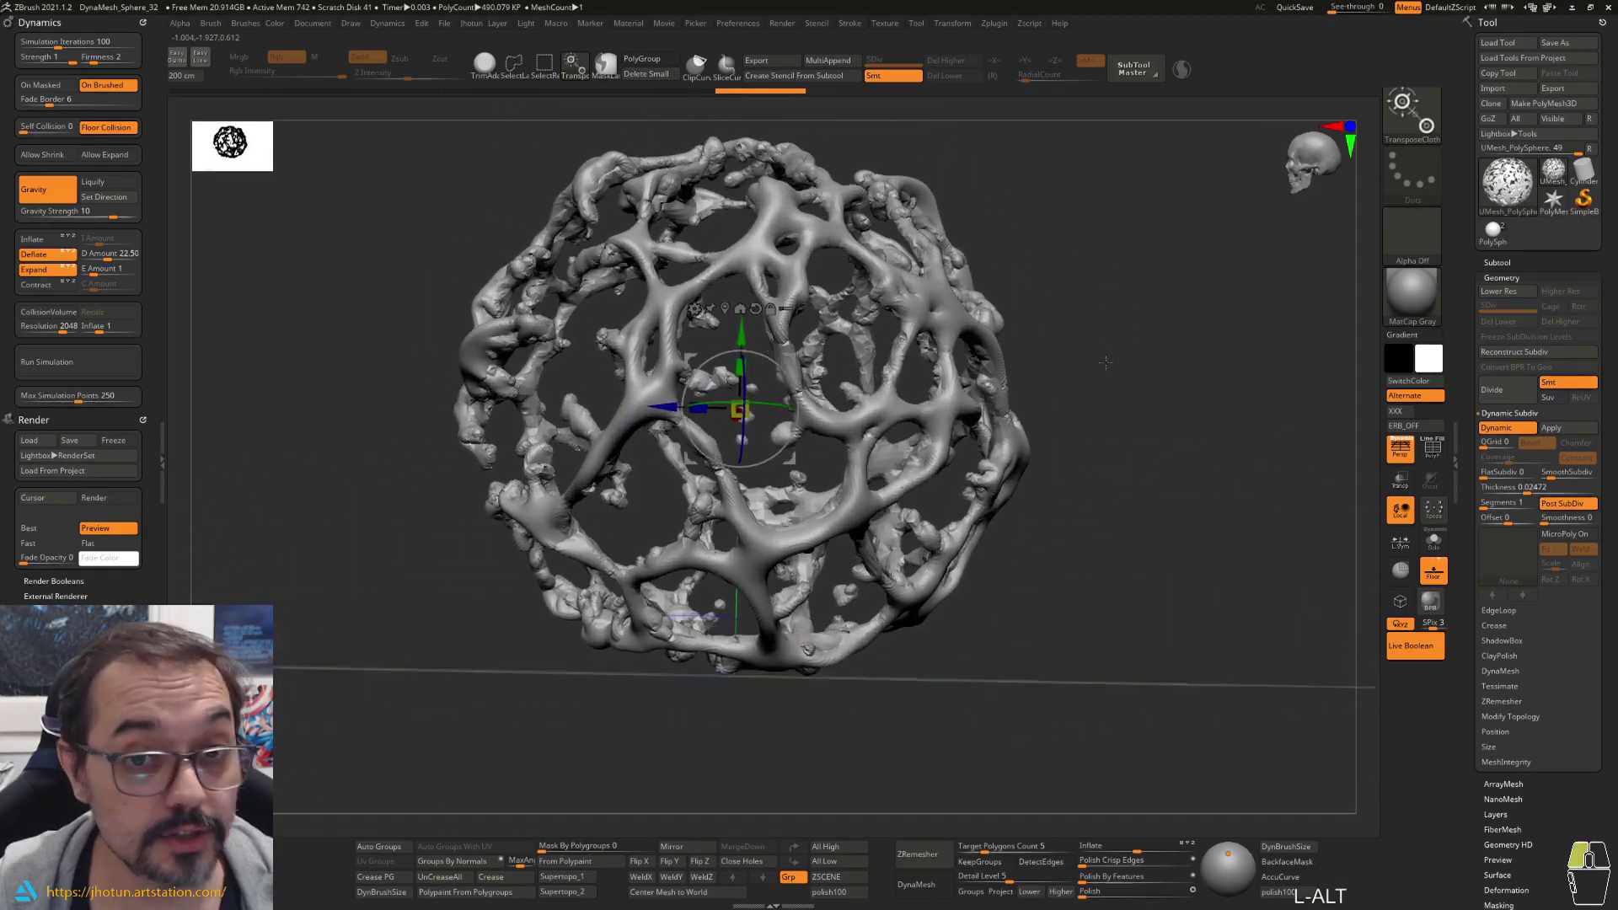
key(ctrl+shift+z)
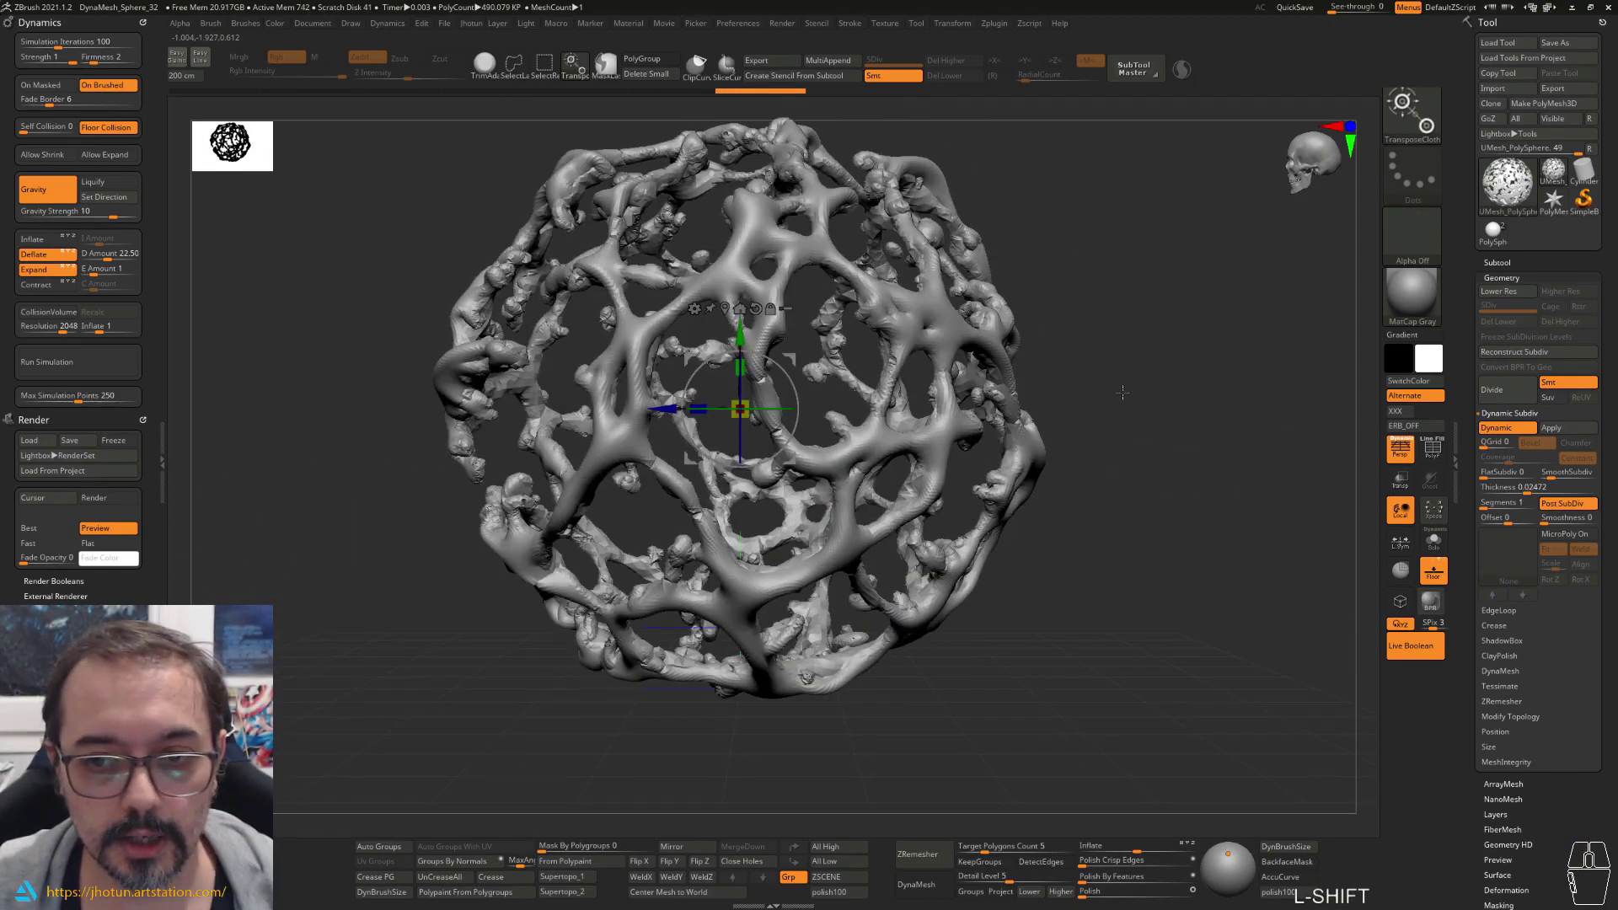
key(ctrl+shift+z)
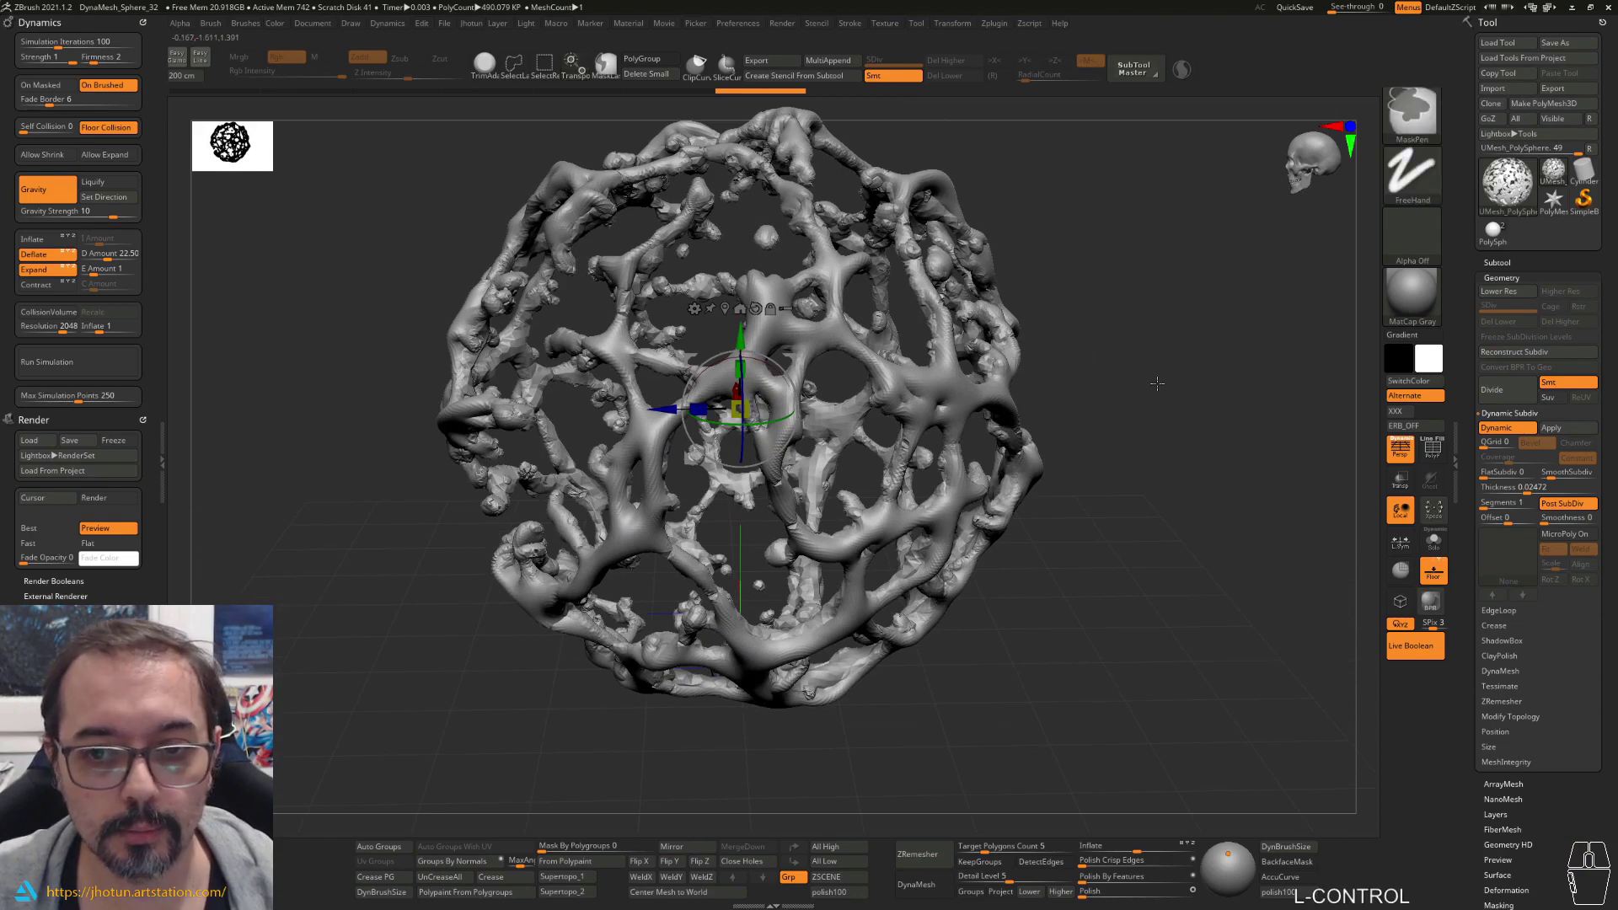
key(ctrl+z)
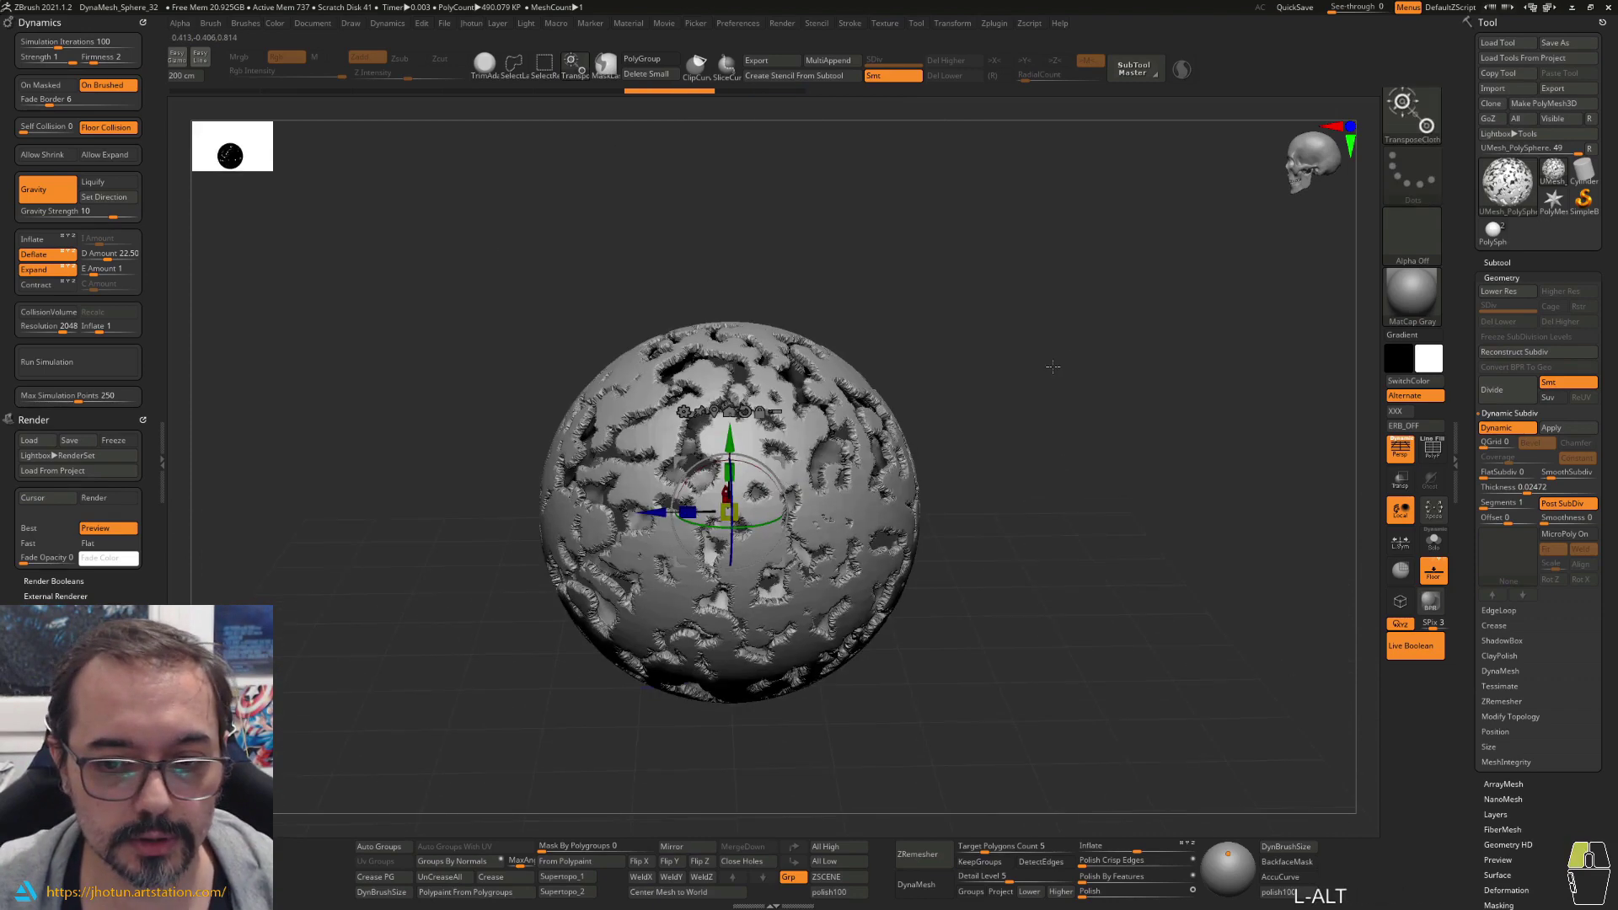
Step: With Deflate and Expand switched off, move the shell straight down until the cloth simulation flattens it into a disc on the floor
alt+drag(1054, 366, 1052, 307)
shift+drag(1052, 306, 1011, 302)
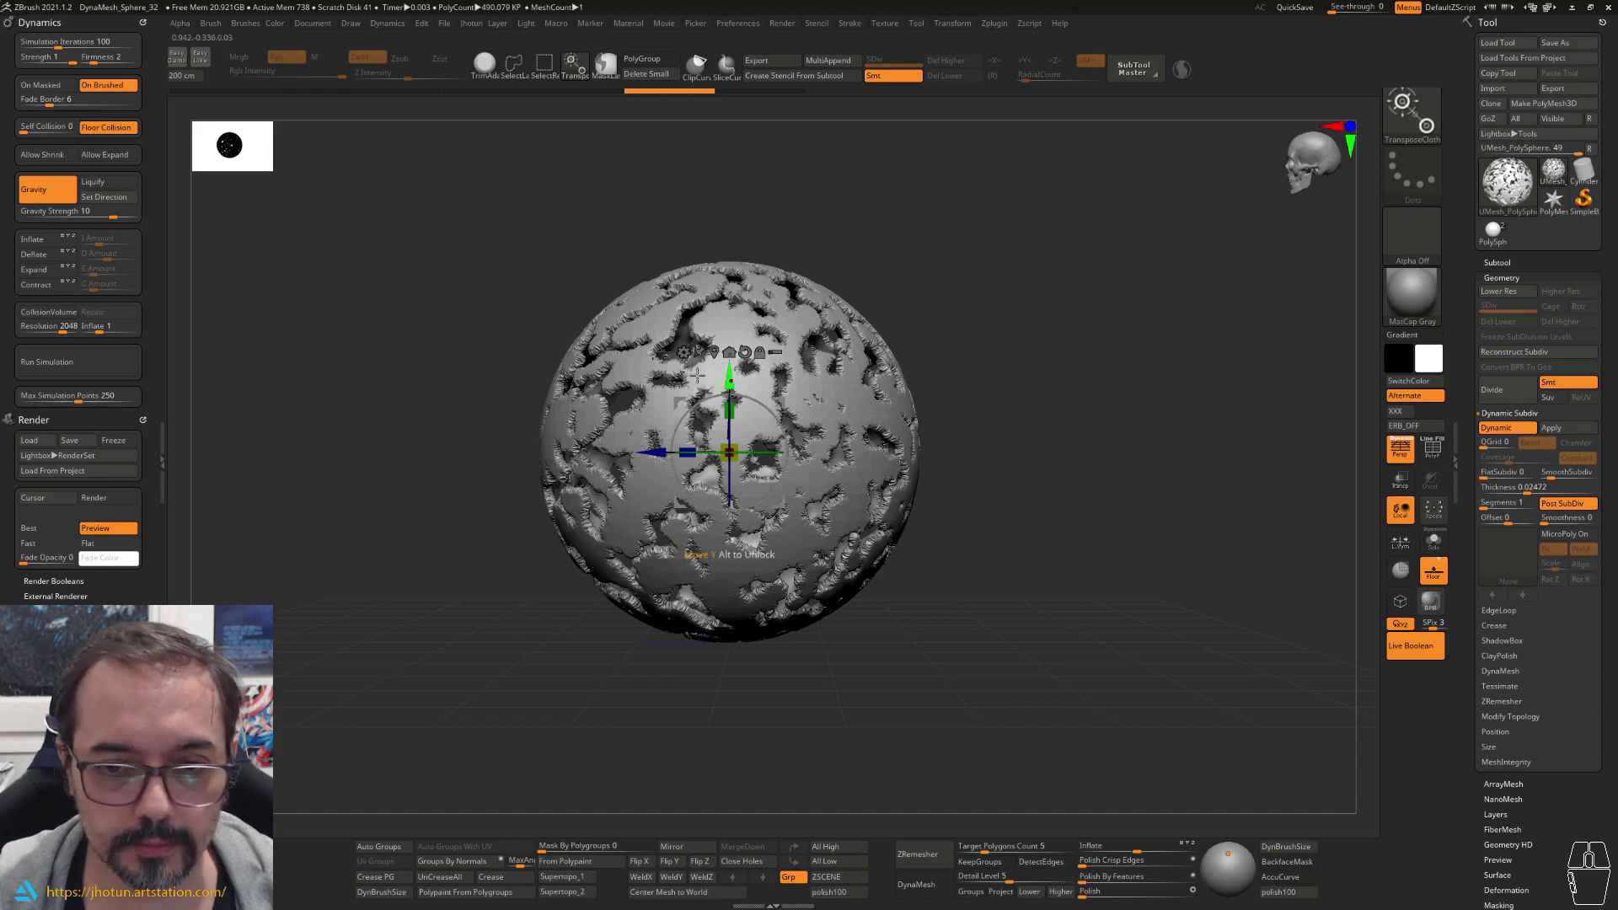
alt+drag(346, 345, 380, 303)
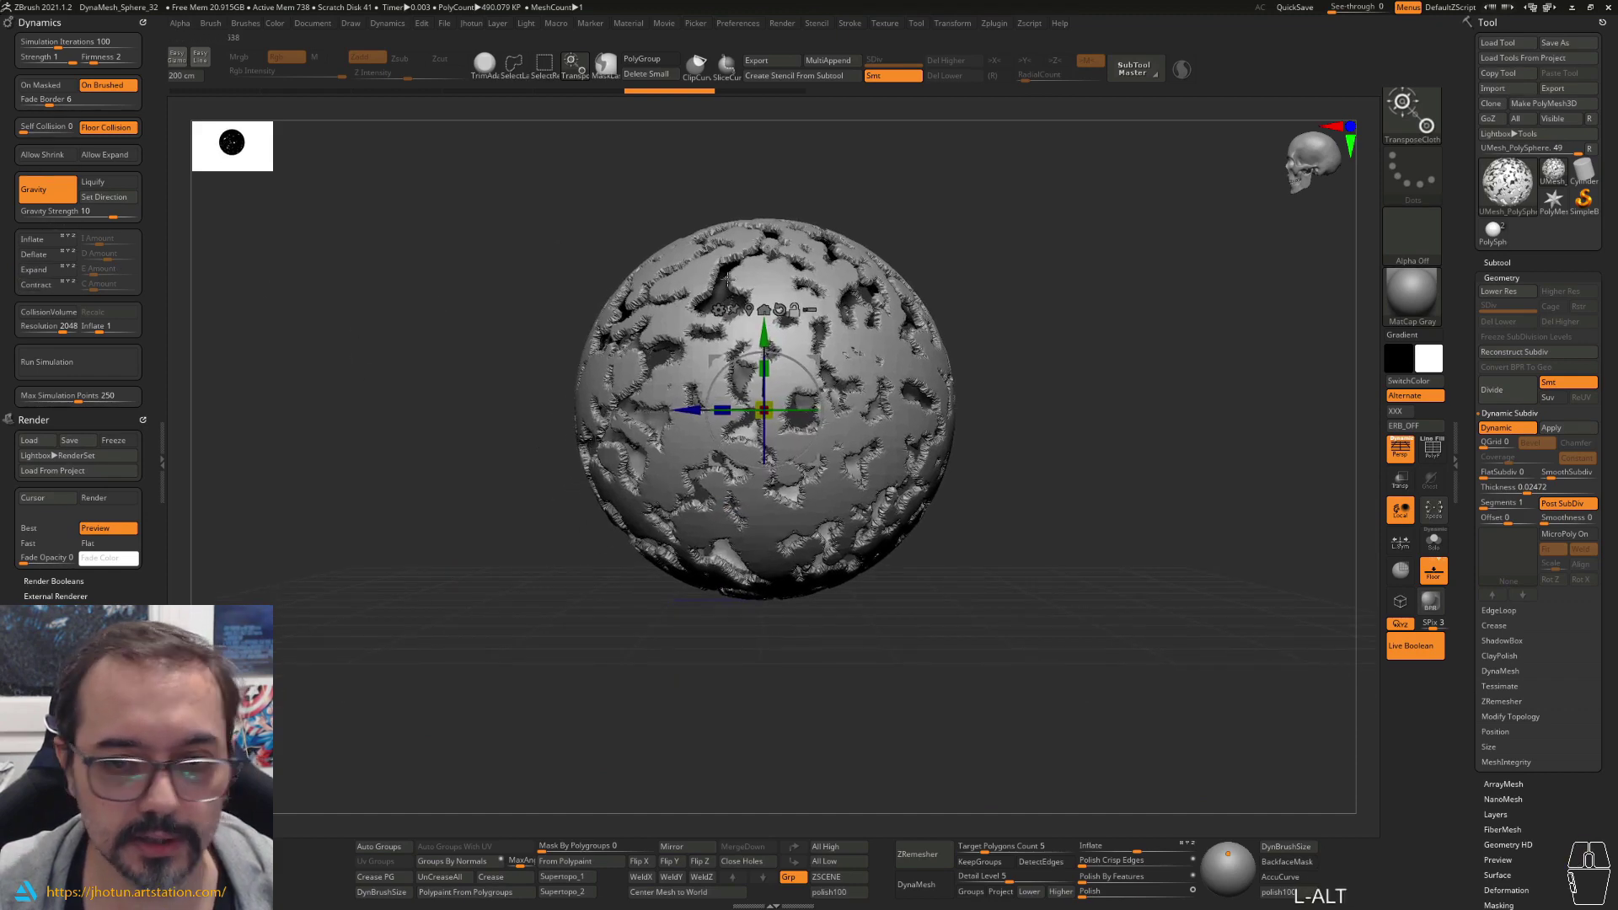
drag(764, 341, 783, 732)
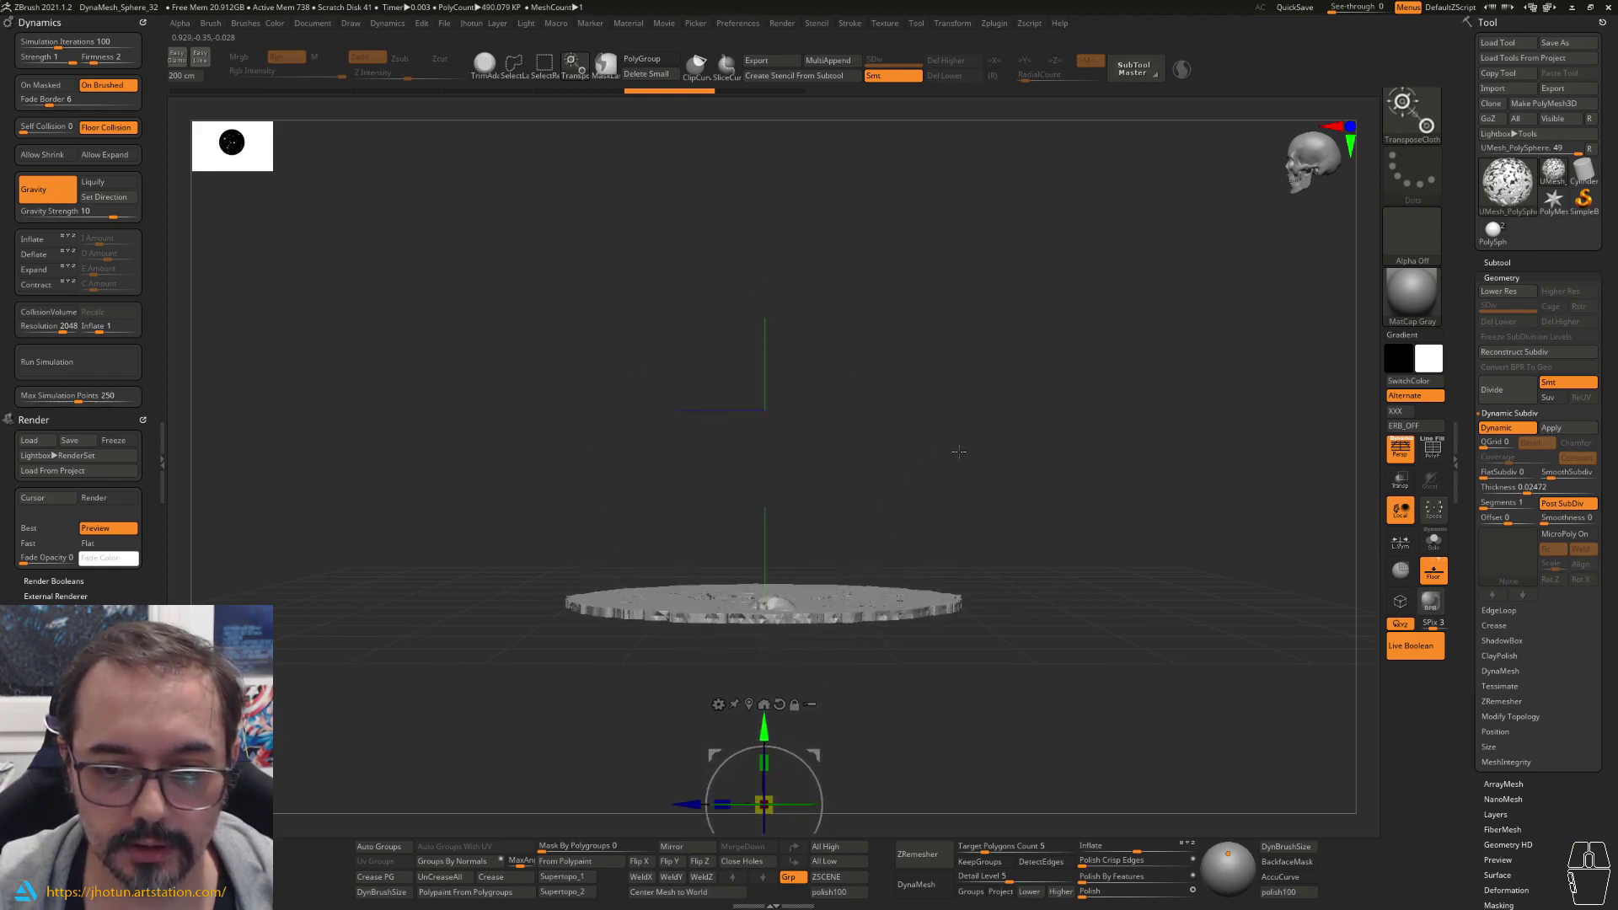
drag(1003, 392, 1035, 510)
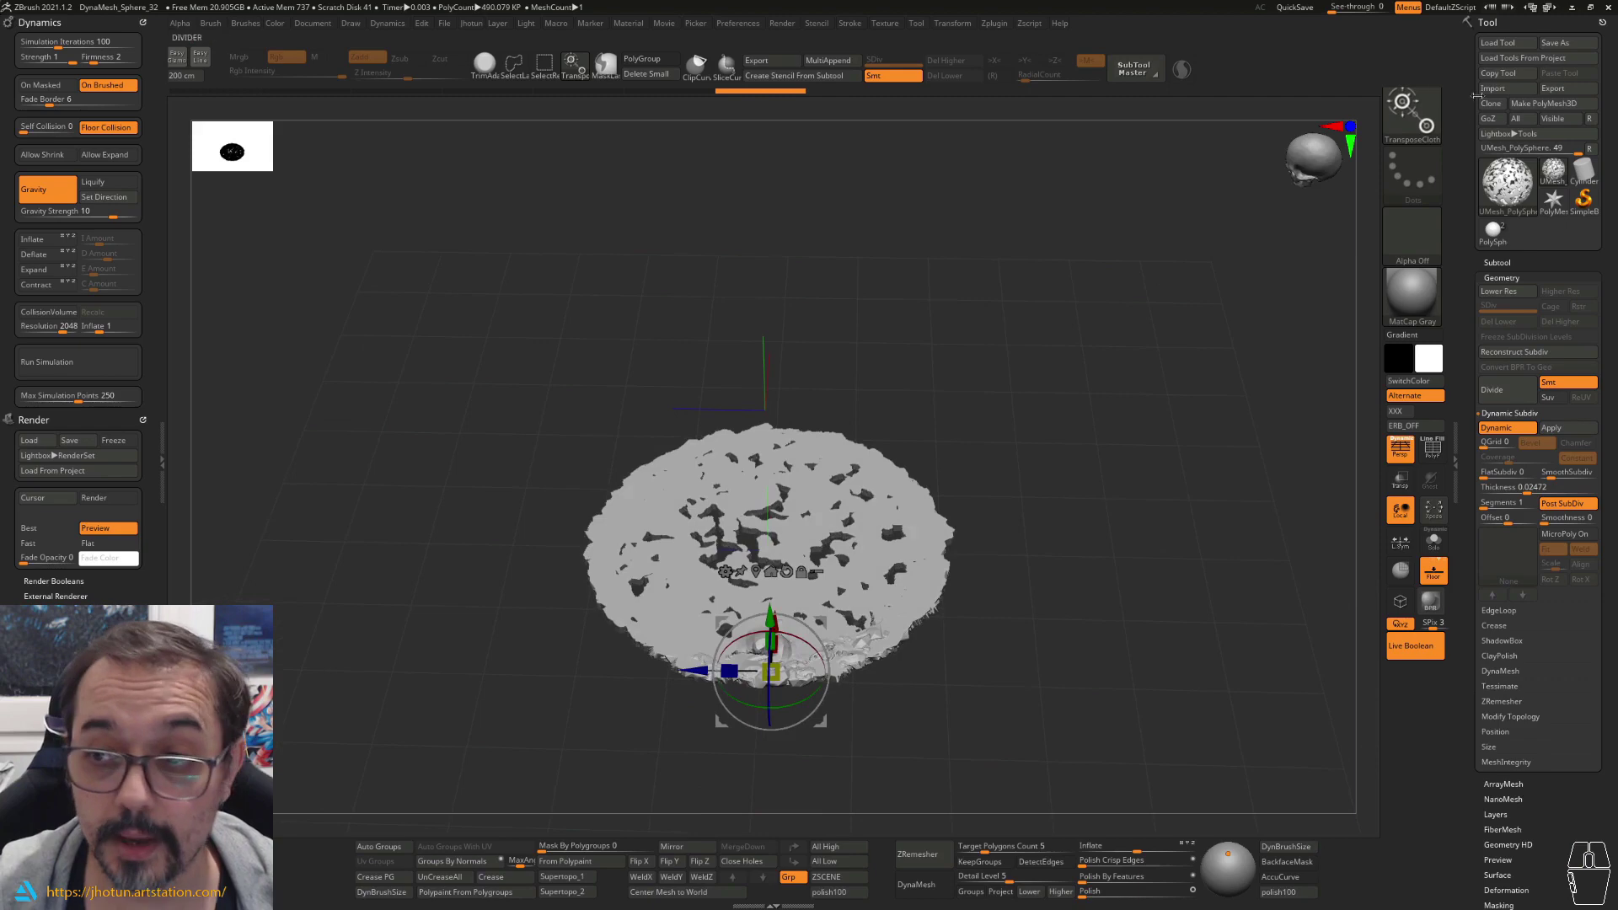
Step: Switch to the ClothSlide brush and pull tall splash strands upward and outward from around the flattened disc
click(1399, 119)
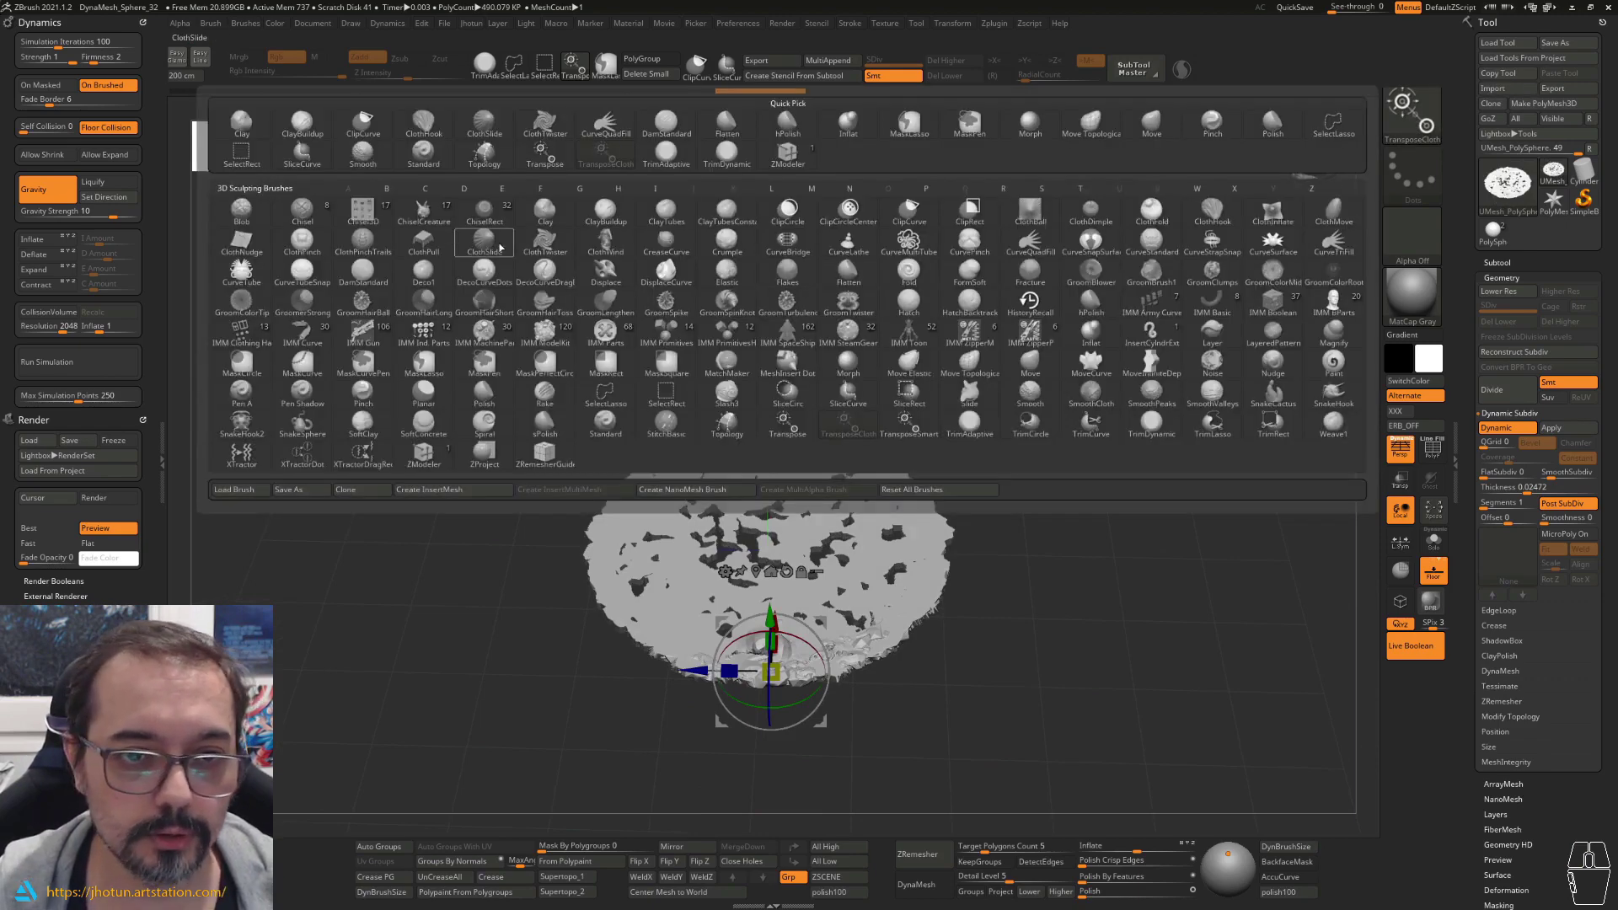
click(474, 250)
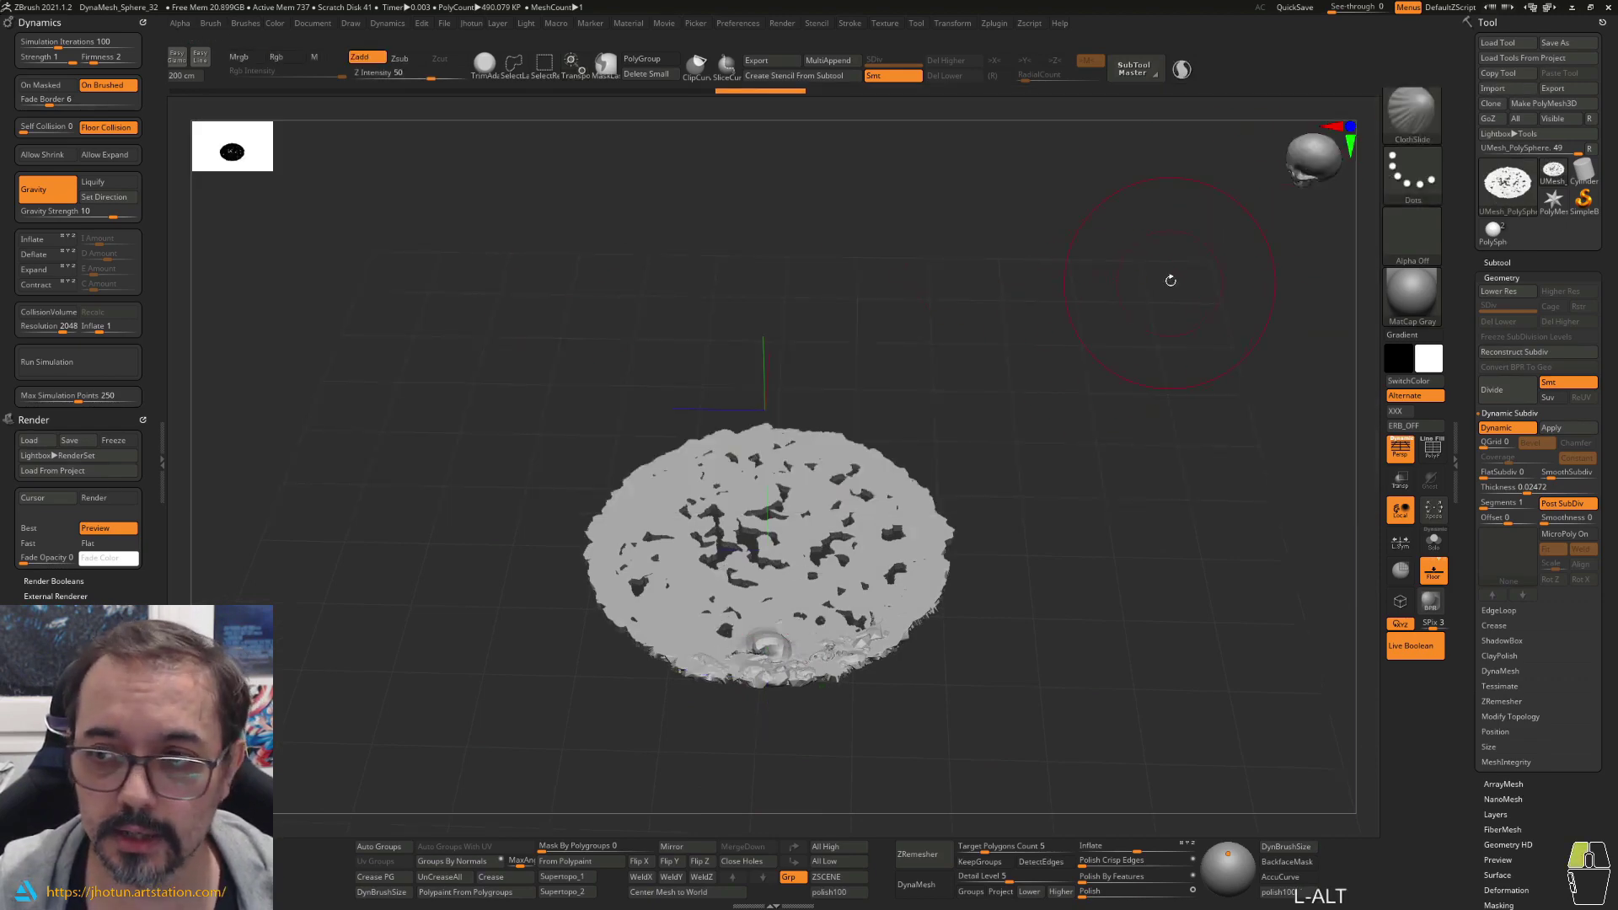
drag(1166, 278, 1041, 396)
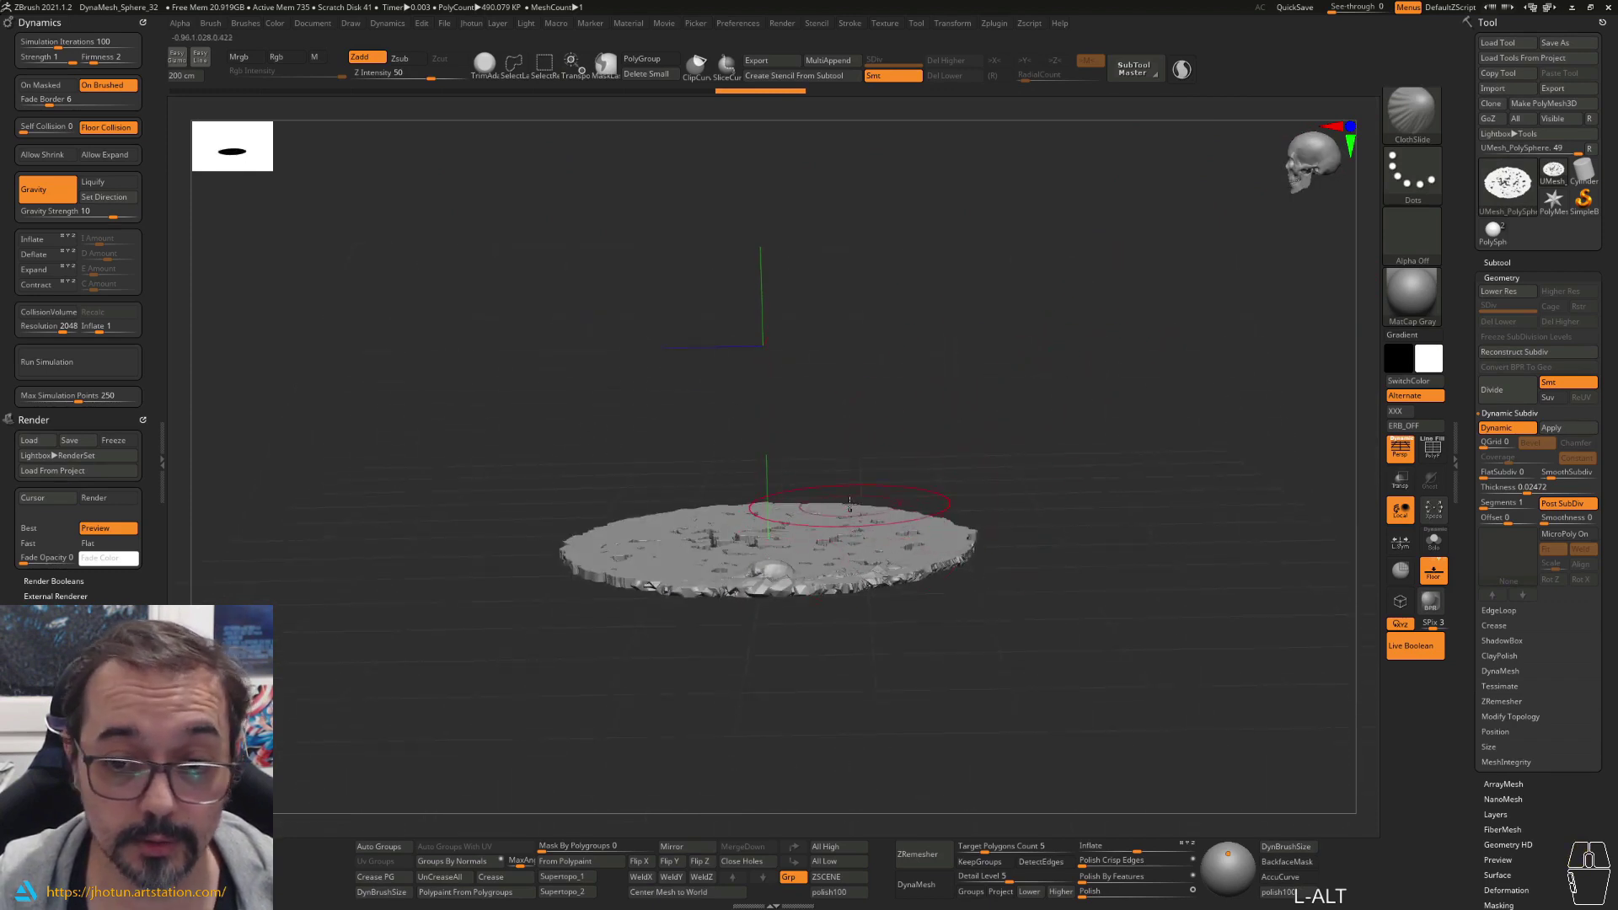
drag(870, 451, 955, 196)
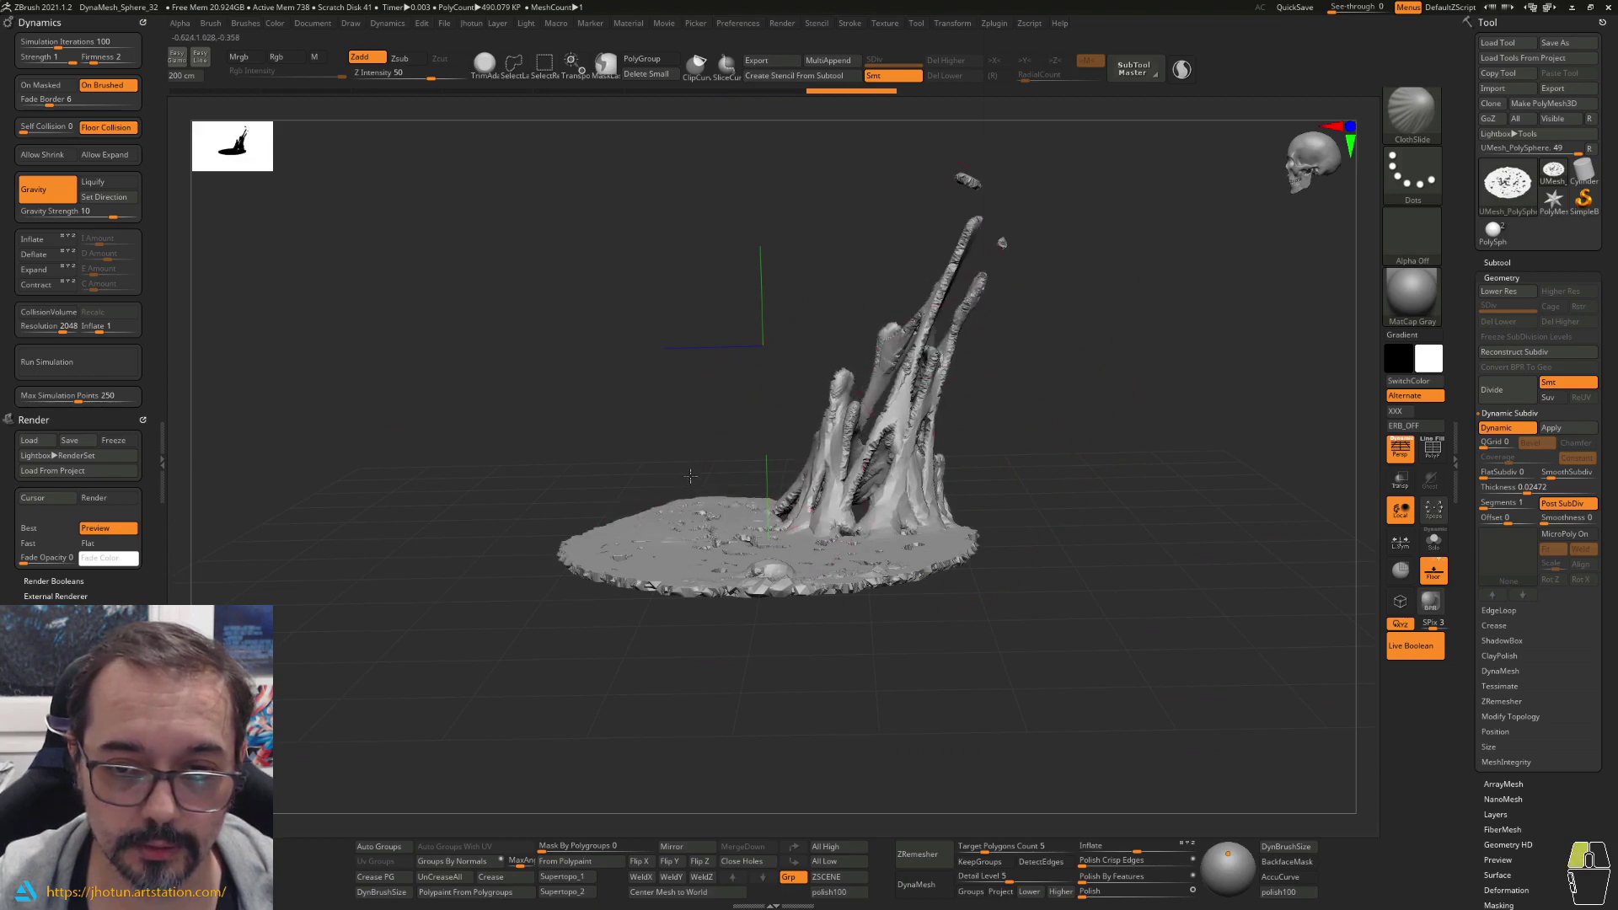
mouse_move(690, 476)
mouse_down()
mouse_move(665, 354)
mouse_move(699, 286)
mouse_move(757, 247)
mouse_move(932, 487)
mouse_move(1045, 299)
mouse_move(1095, 249)
mouse_up()
mouse_move(1163, 387)
mouse_down()
mouse_move(1185, 435)
mouse_move(1012, 428)
mouse_move(994, 341)
mouse_move(1066, 215)
mouse_up()
mouse_move(1036, 476)
mouse_down()
mouse_move(977, 536)
mouse_move(1117, 295)
mouse_up()
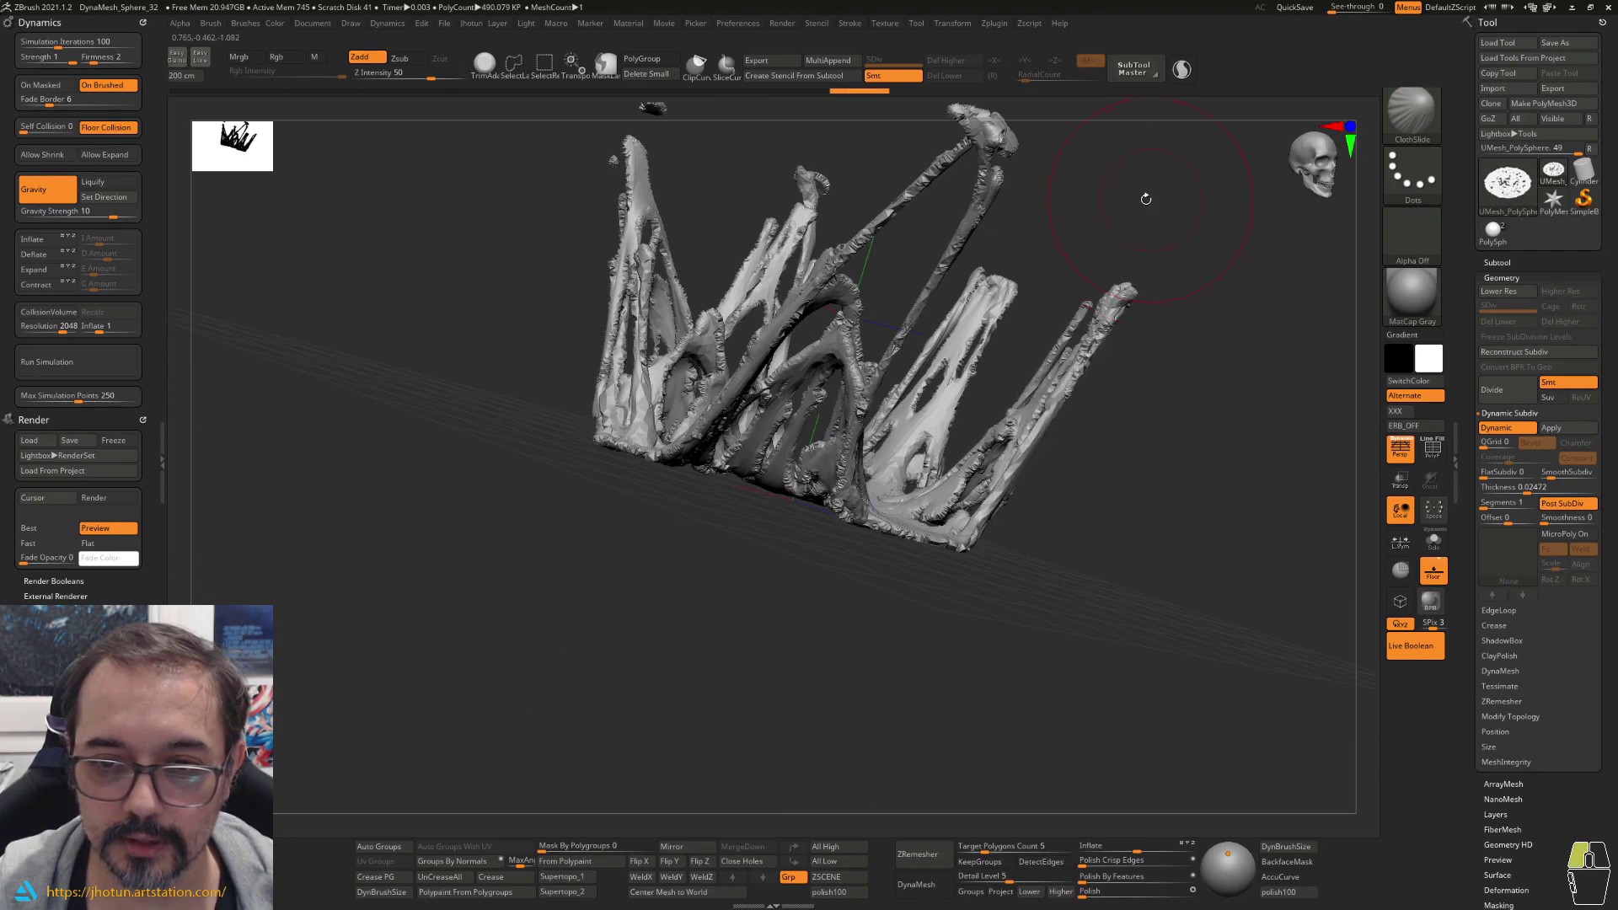
Step: Reduce the brush's Draw Size and stretch more cloth strands between the tall spikes of the splash crown
mouse_move(1149, 195)
mouse_down()
mouse_move(781, 224)
mouse_move(776, 289)
mouse_move(864, 272)
mouse_move(841, 288)
mouse_up()
key(s)
key(s)
mouse_move(840, 287)
mouse_down()
mouse_move(874, 278)
mouse_move(870, 332)
mouse_up()
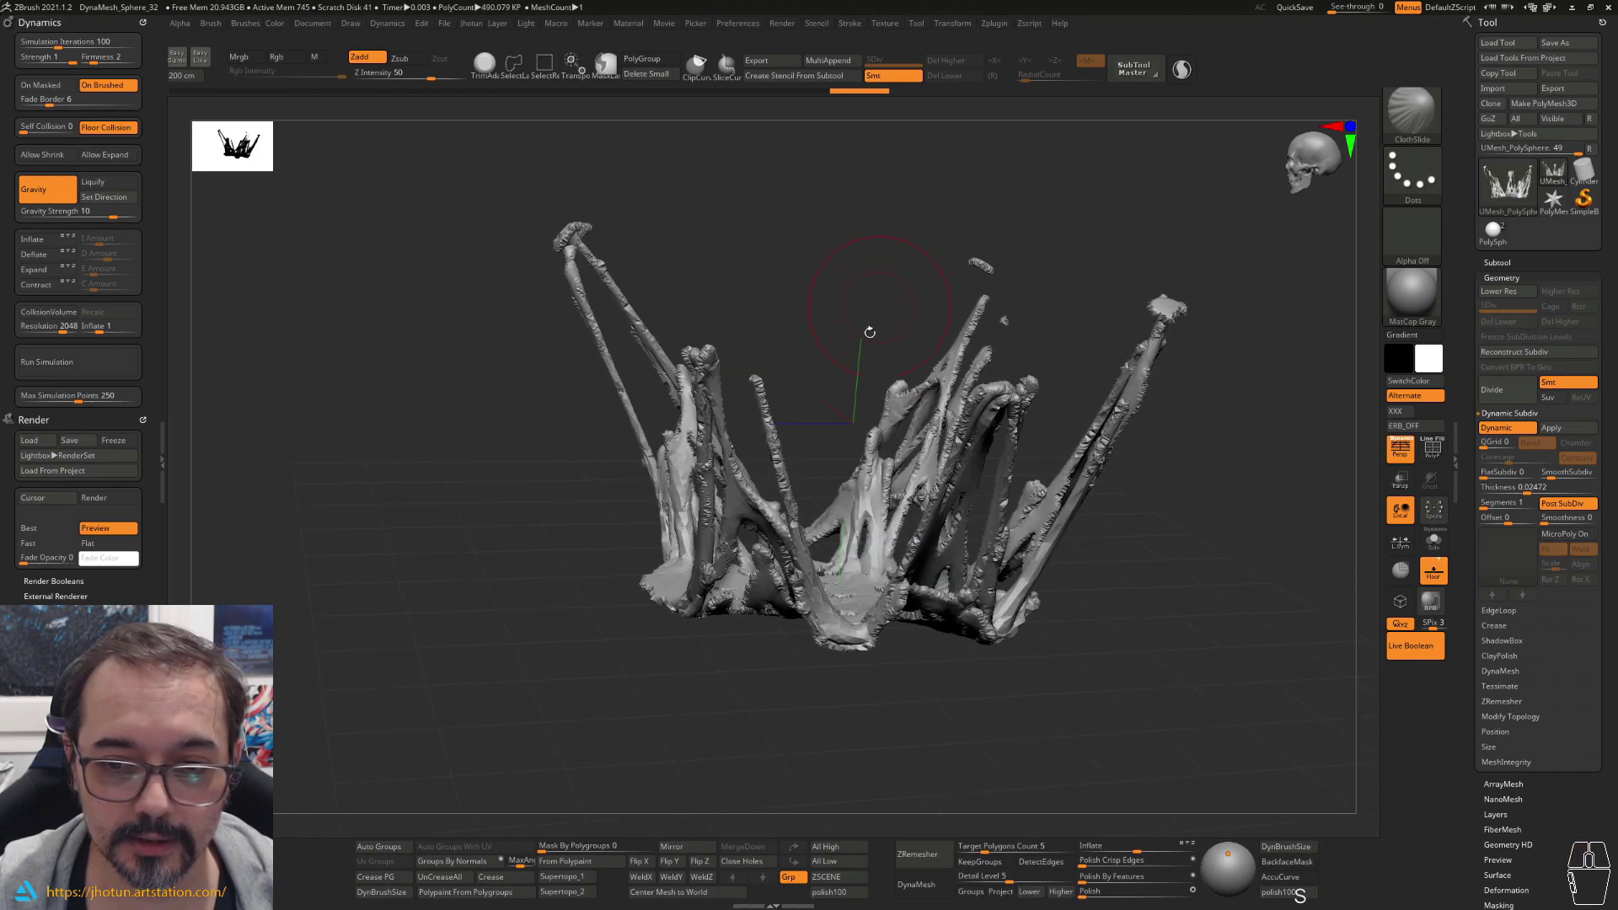
drag(906, 386, 877, 364)
drag(871, 242, 800, 299)
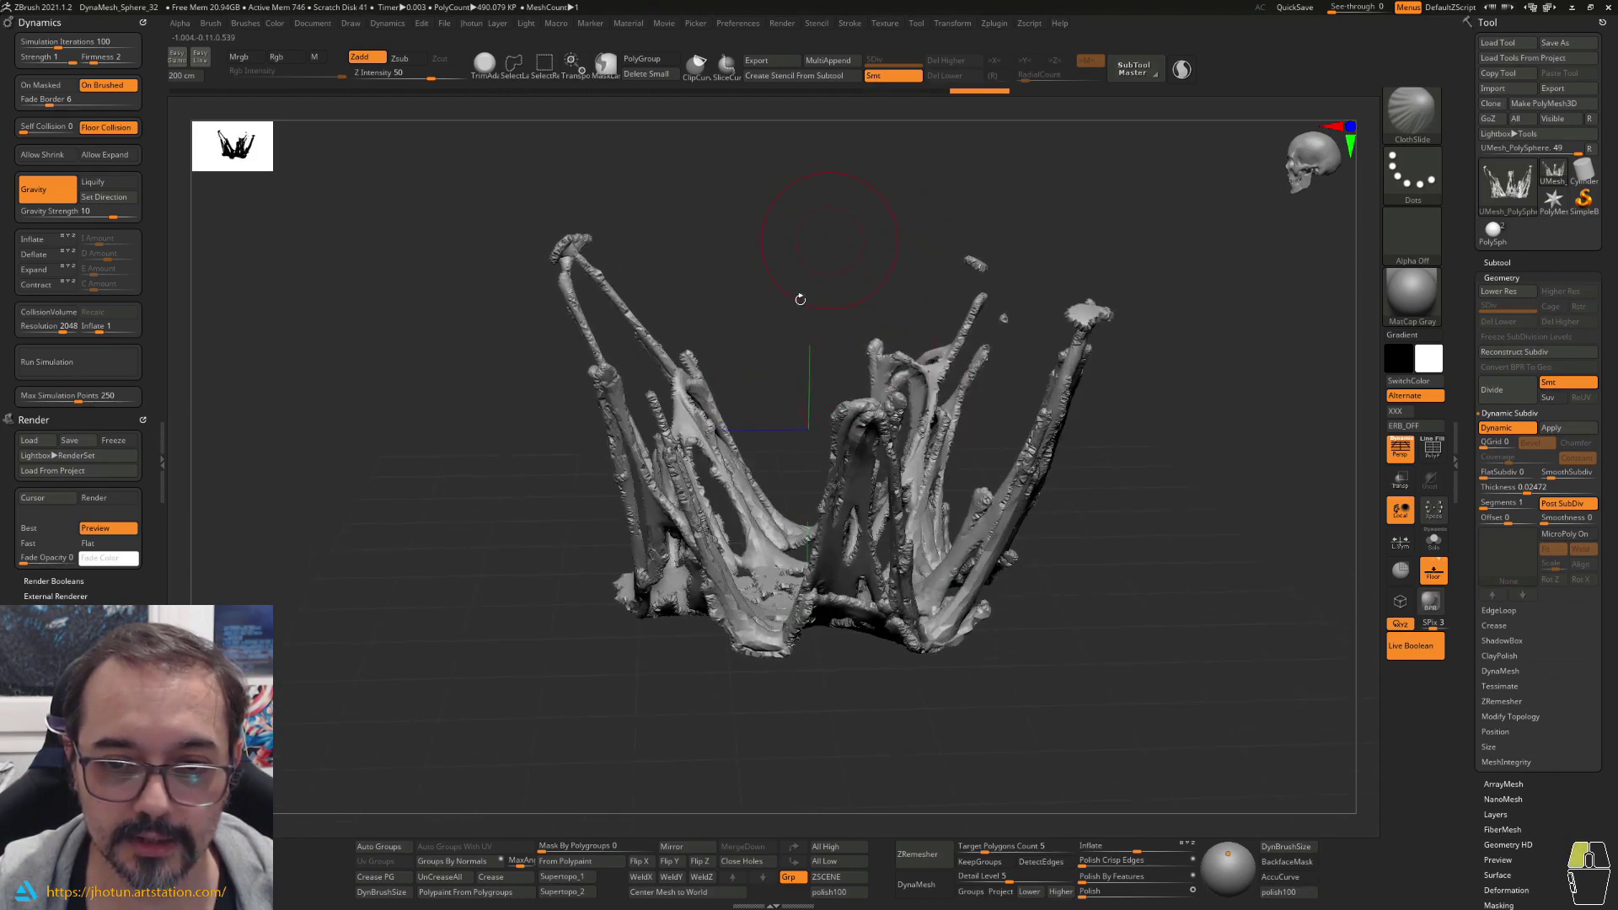
Step: Readjust the Draw Size and pull an arch and loose droplets upward from the middle of the splash
drag(786, 389, 810, 418)
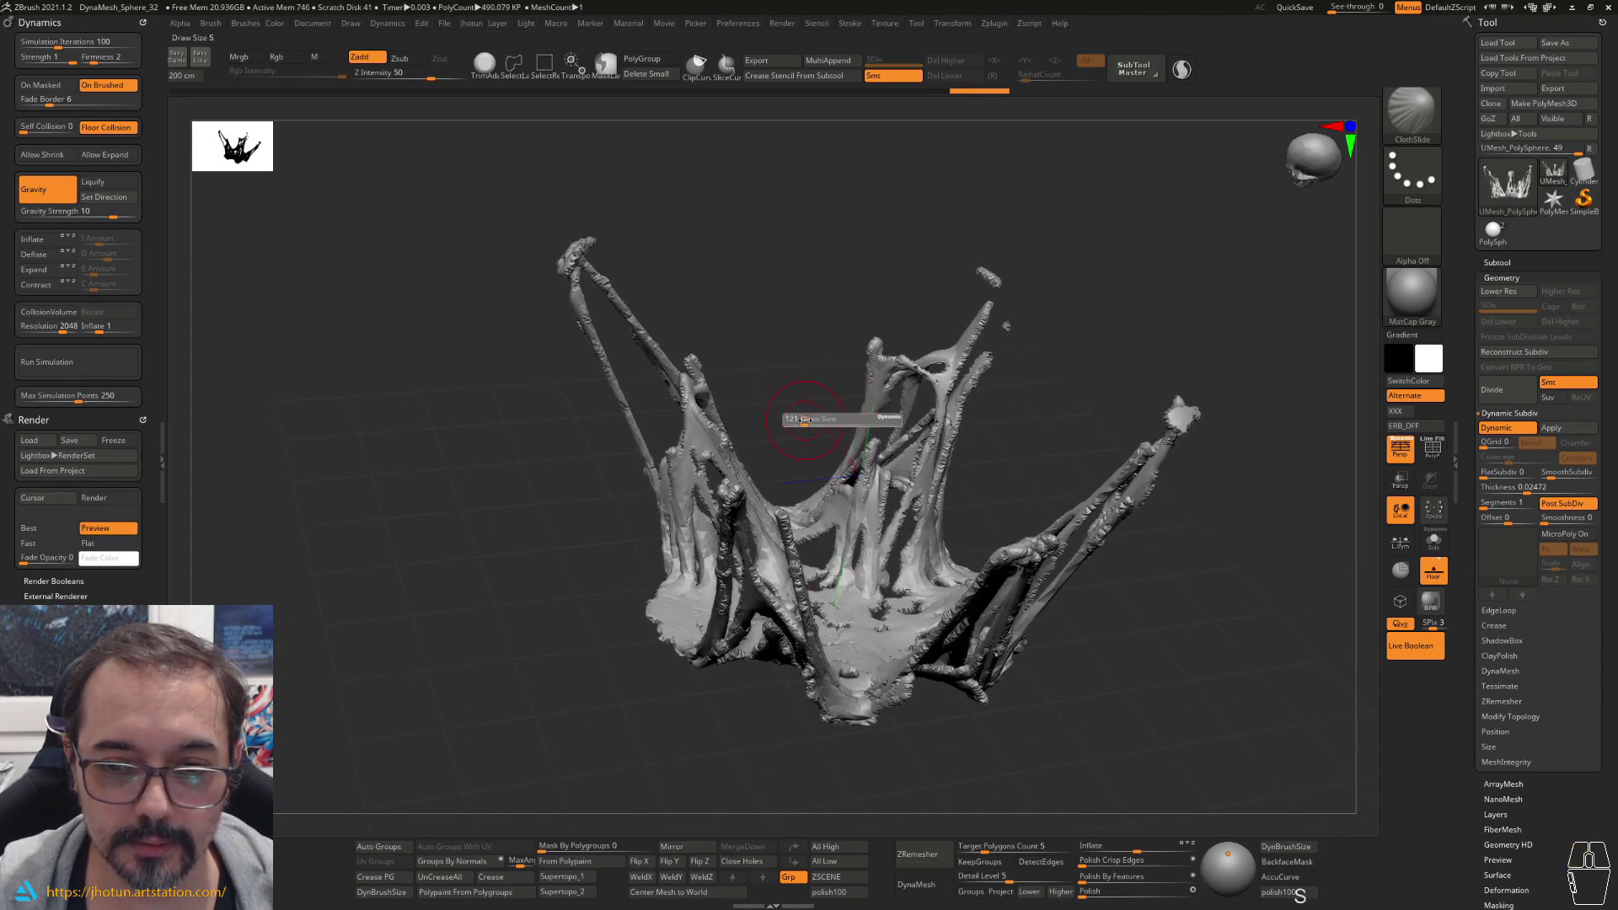
key(s)
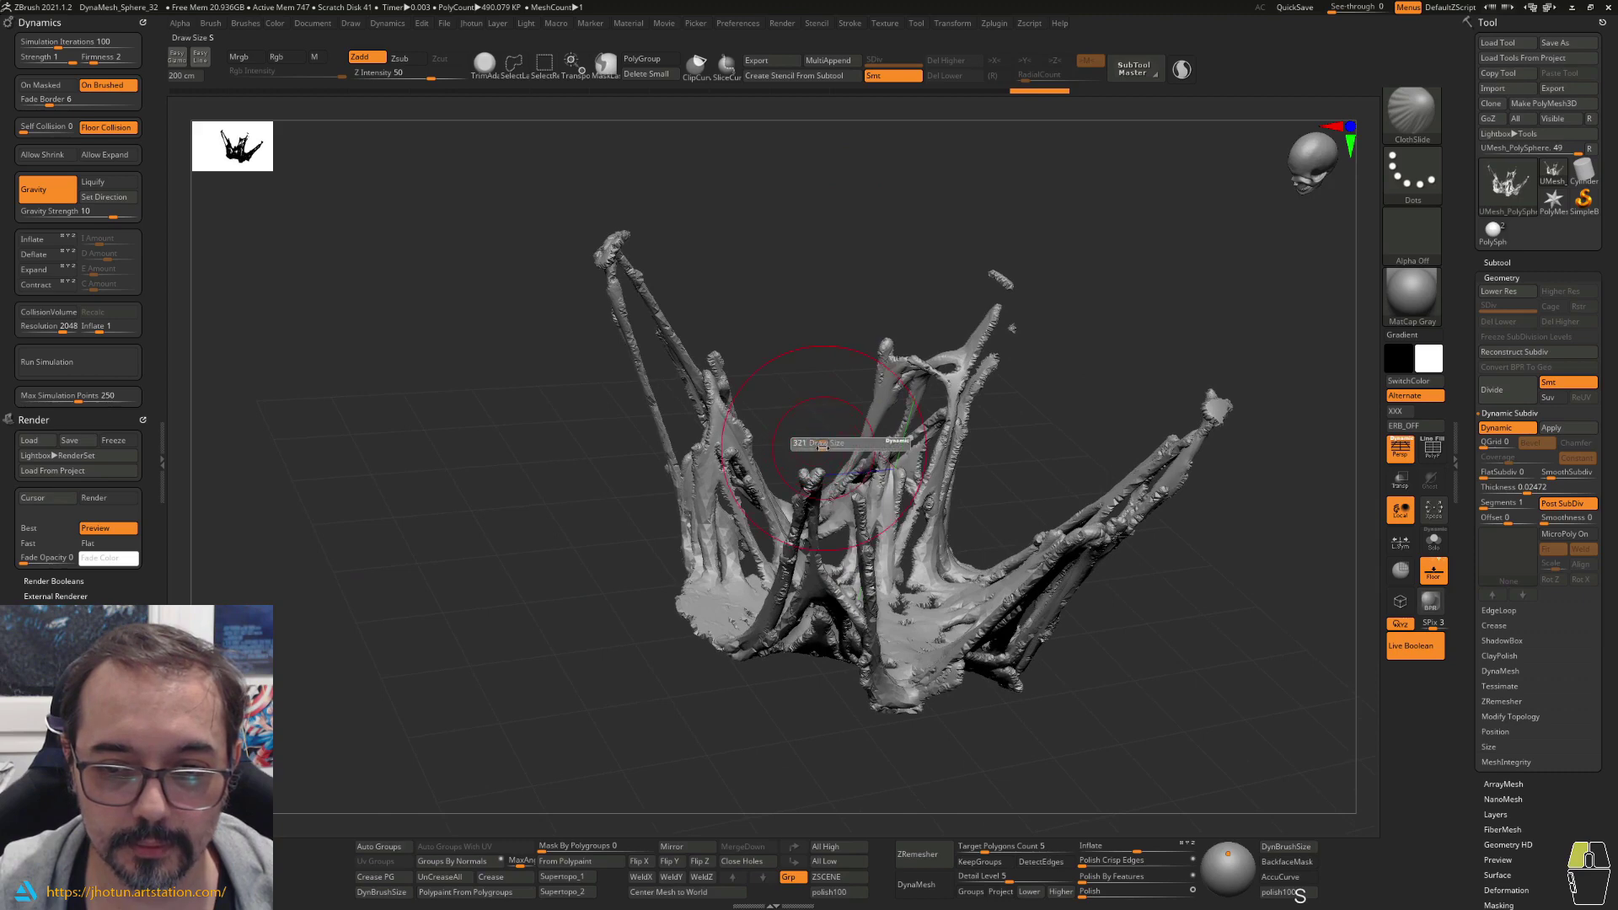
drag(822, 445, 802, 412)
drag(804, 507, 792, 288)
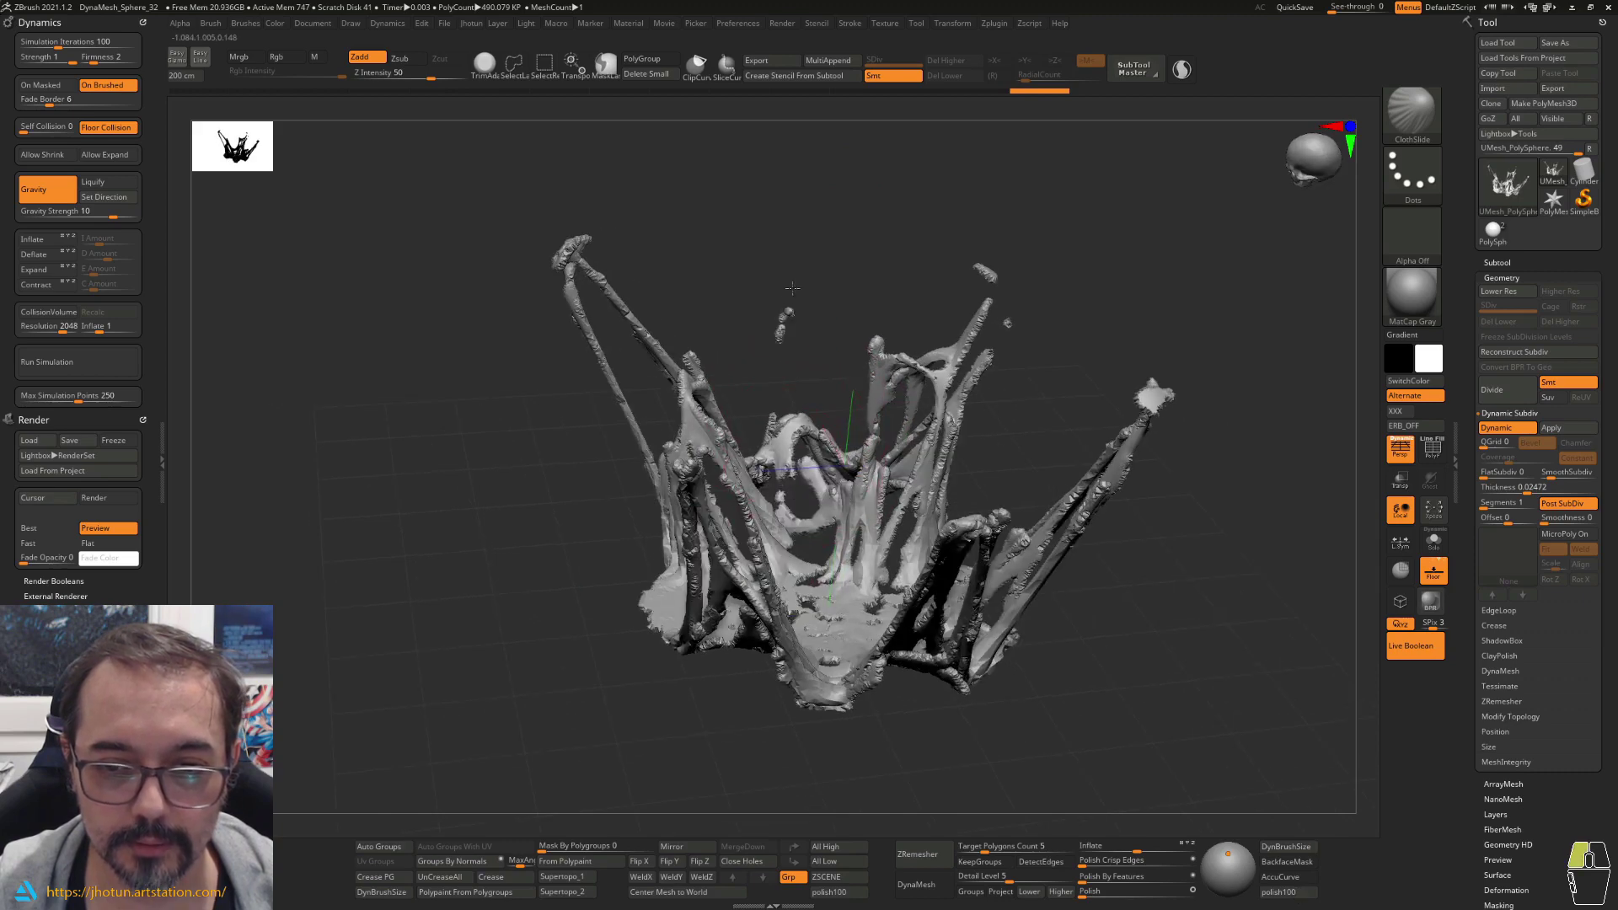
drag(793, 424, 792, 242)
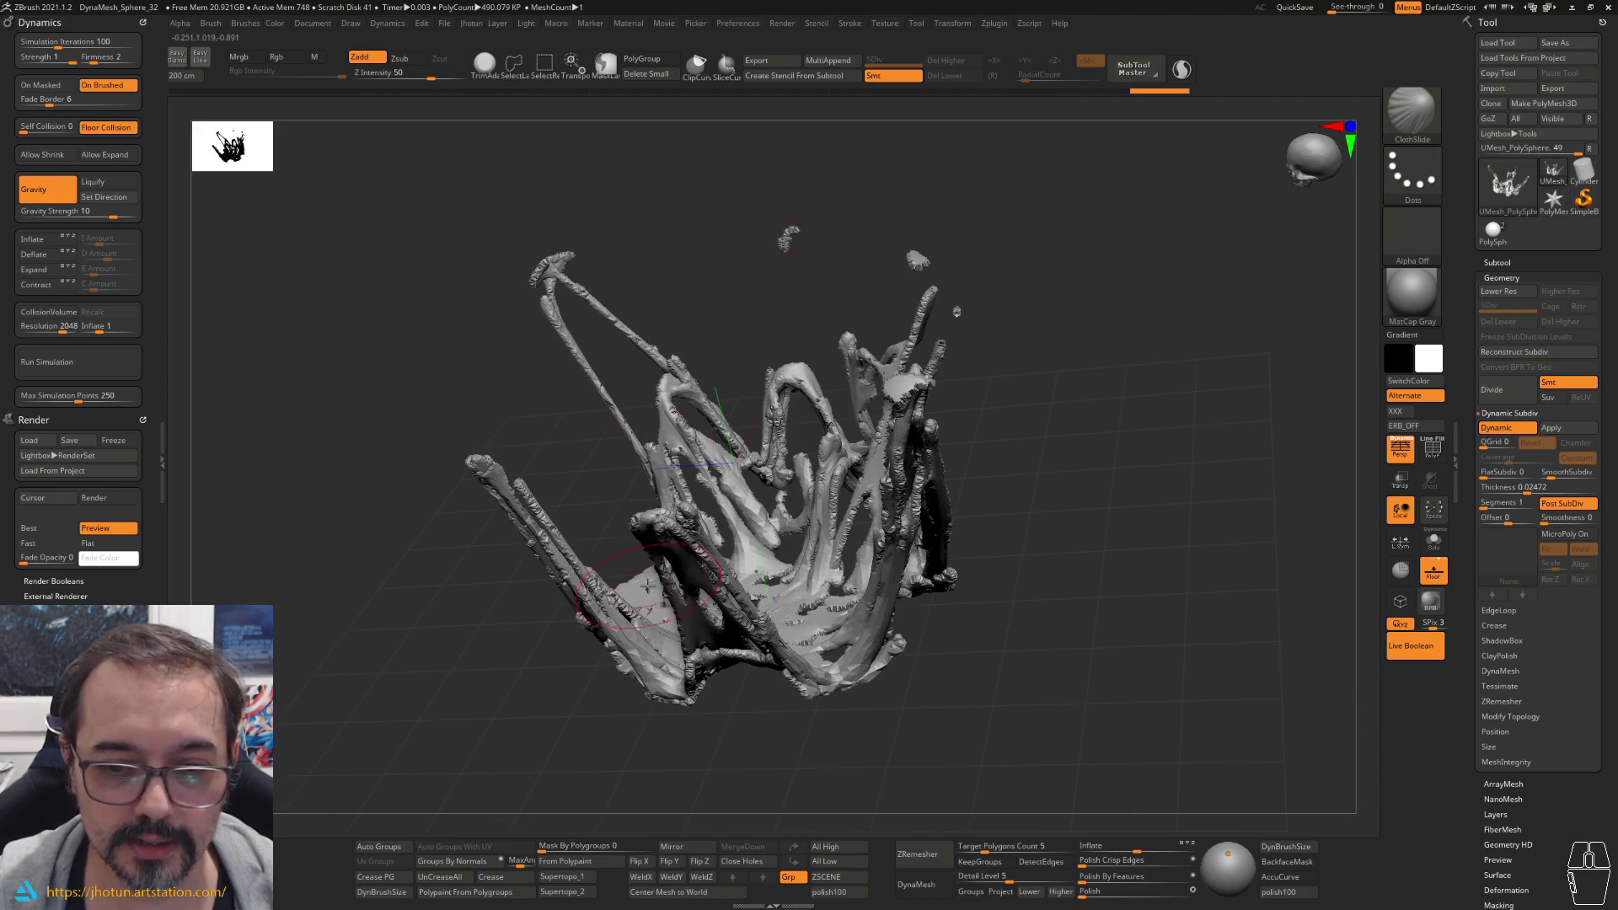
Step: Raise the low sheet at the splash's outer edge and pull additional cloth up from its base
drag(647, 585, 622, 537)
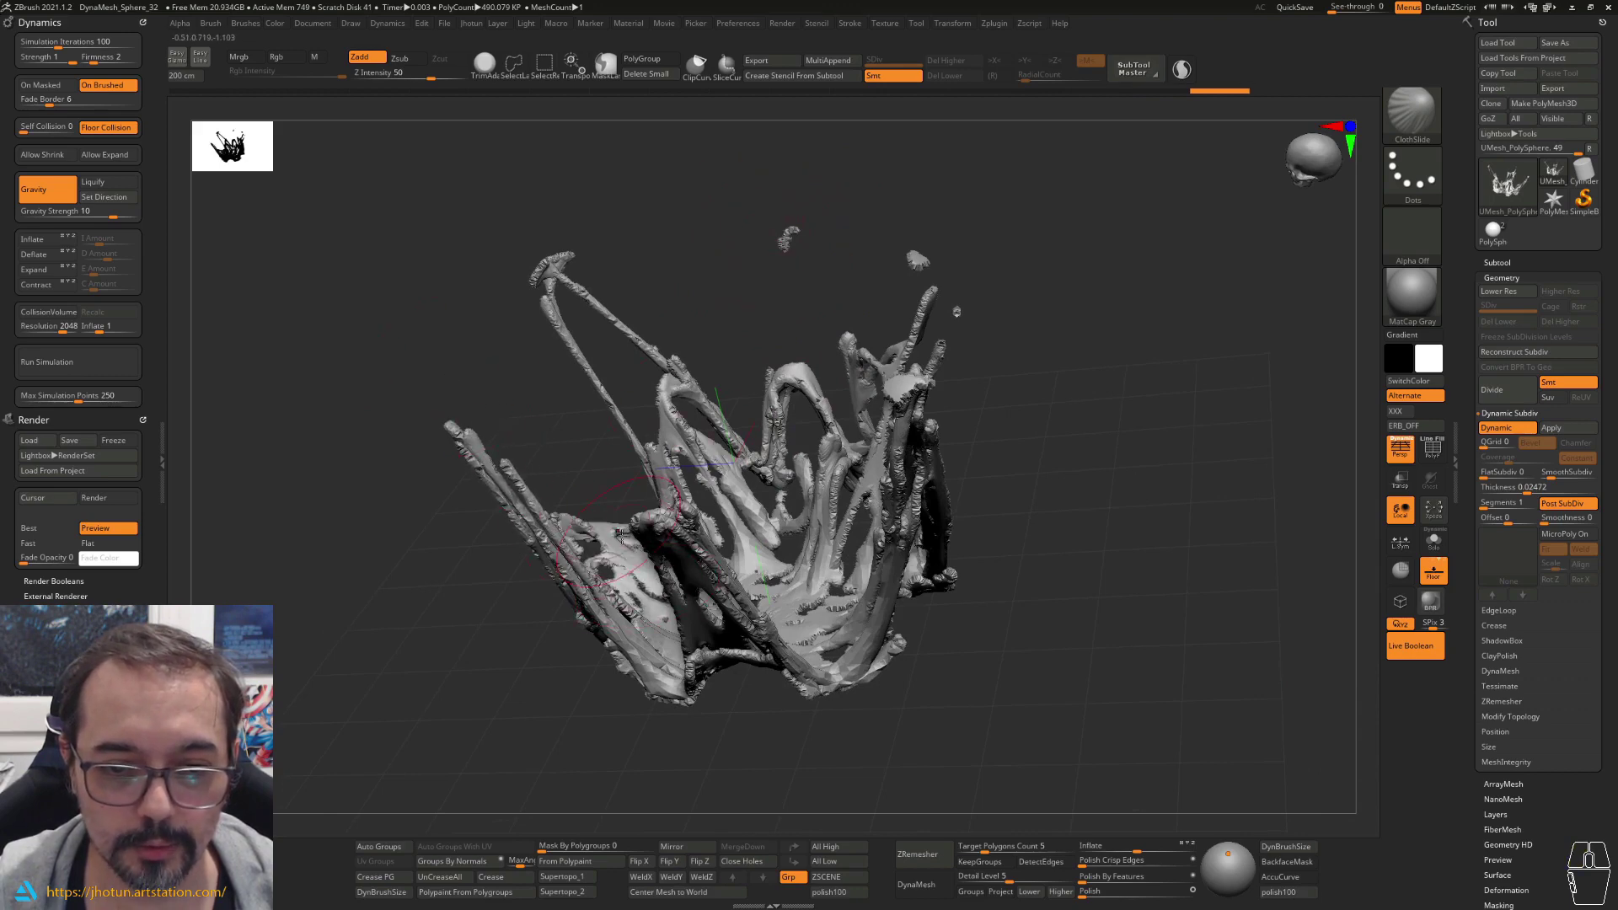
drag(507, 332, 678, 372)
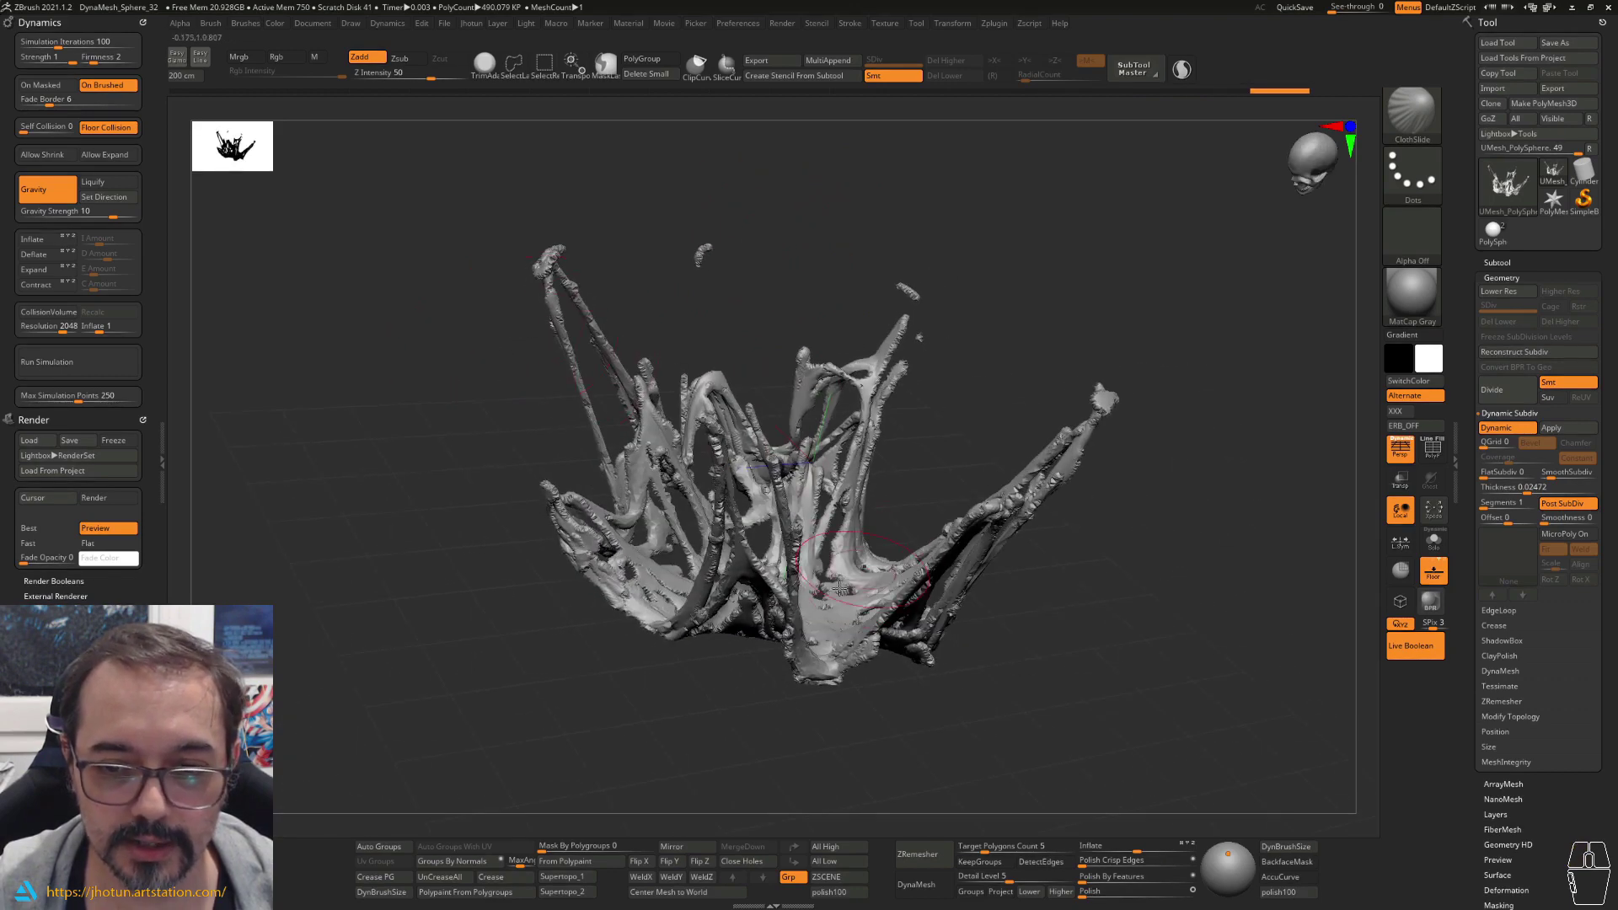
drag(842, 571, 948, 408)
drag(1025, 328, 1167, 506)
mouse_move(1095, 598)
mouse_down()
mouse_move(1080, 632)
mouse_move(985, 695)
mouse_move(1101, 809)
mouse_up()
mouse_move(805, 792)
mouse_down()
mouse_move(1046, 336)
mouse_move(1046, 352)
mouse_up()
Step: Resize the brush and pull long low strands and droplets outward from one side of the splash for an asymmetric shape
key(s)
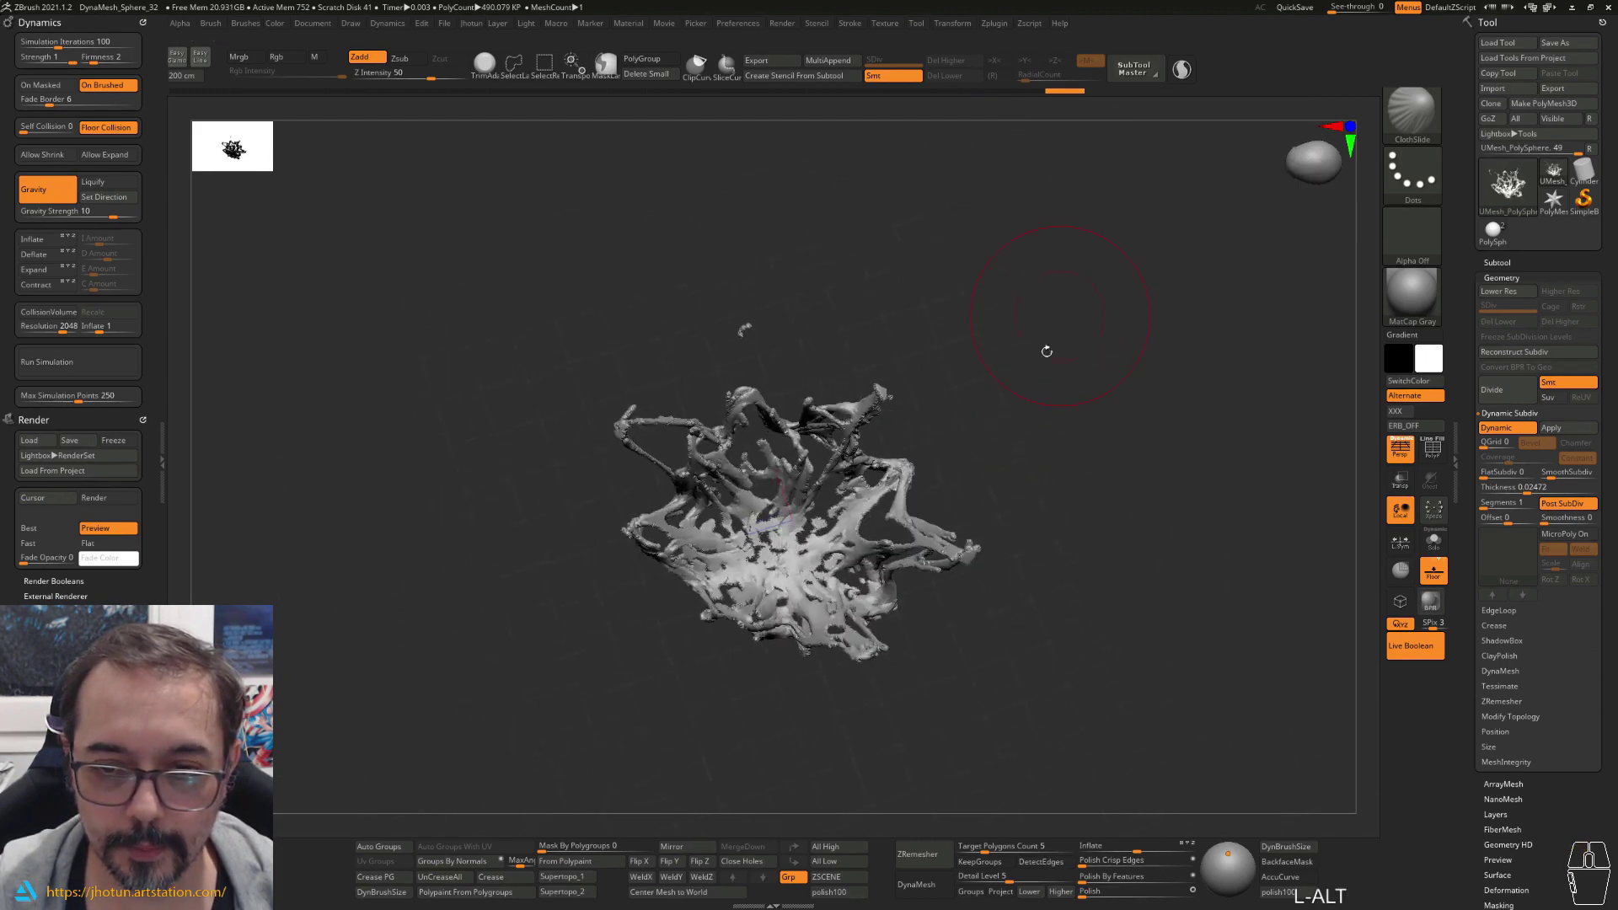
drag(699, 569, 378, 646)
drag(674, 489, 451, 504)
drag(745, 399, 670, 274)
mouse_move(963, 361)
mouse_down()
mouse_move(662, 386)
mouse_move(508, 238)
mouse_move(529, 414)
mouse_move(378, 316)
mouse_up()
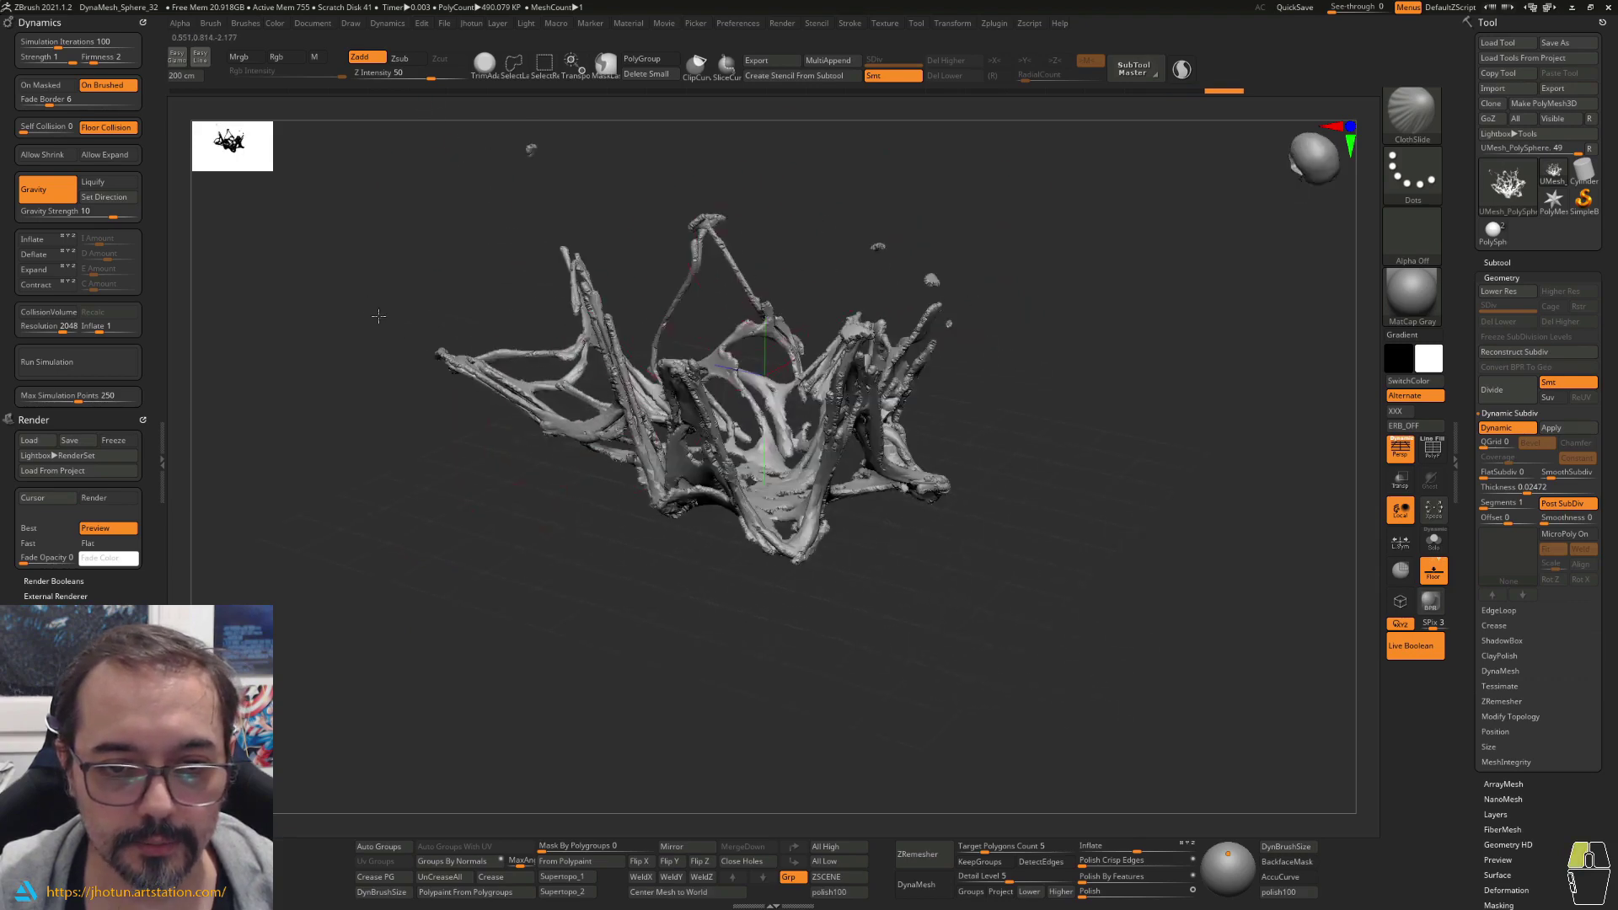
drag(941, 359, 785, 374)
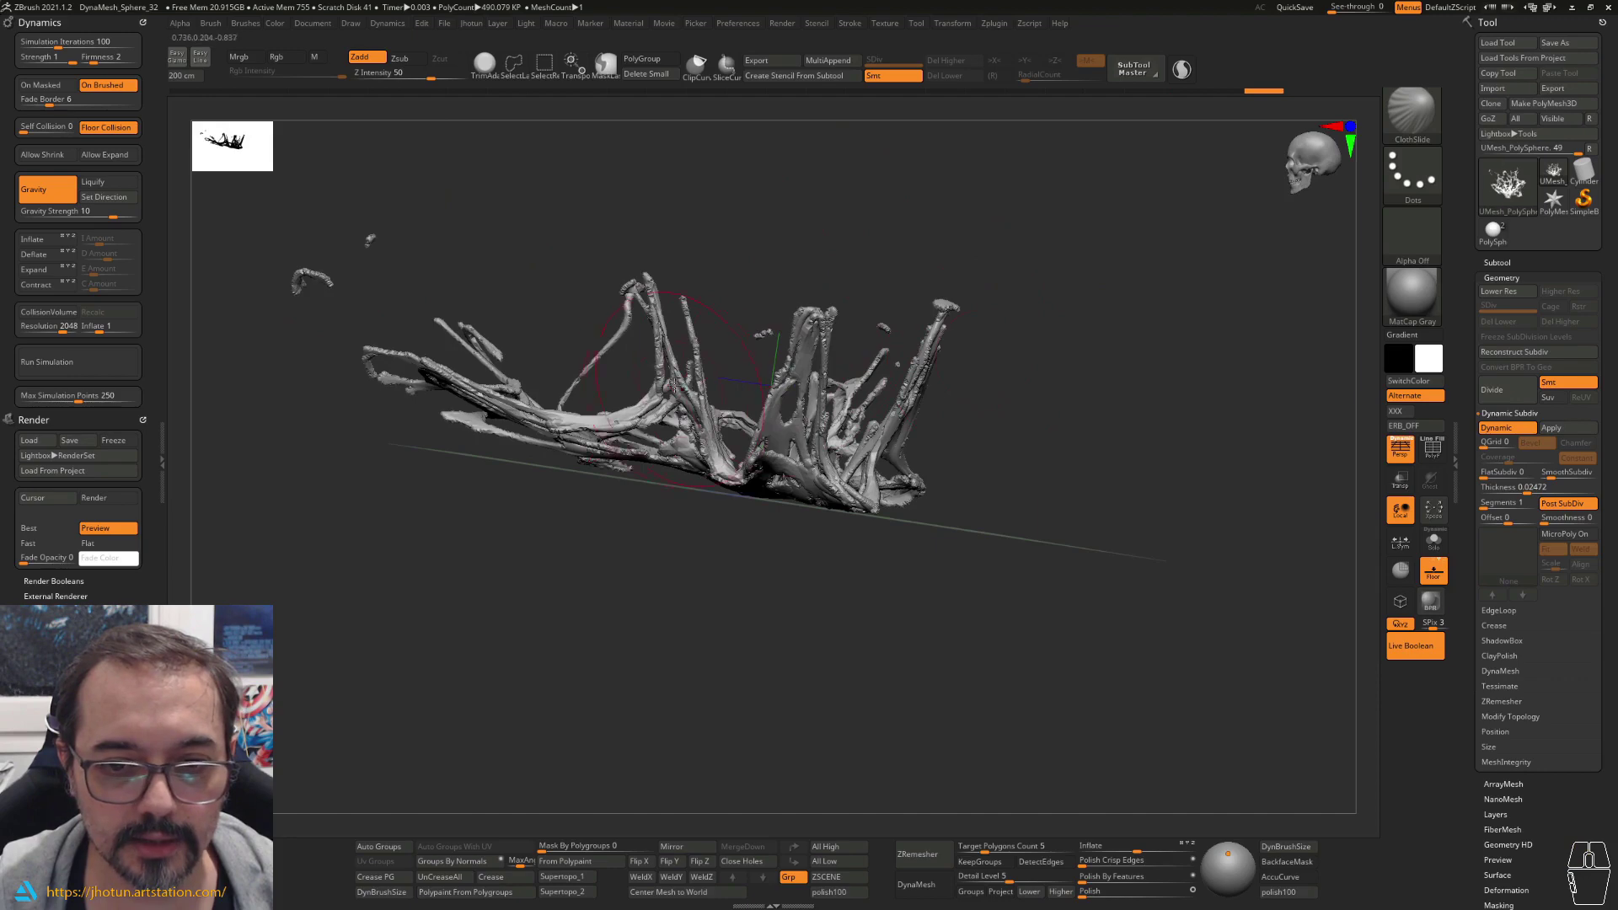
mouse_move(674, 383)
mouse_down()
mouse_move(711, 278)
mouse_move(603, 180)
mouse_move(736, 402)
mouse_up()
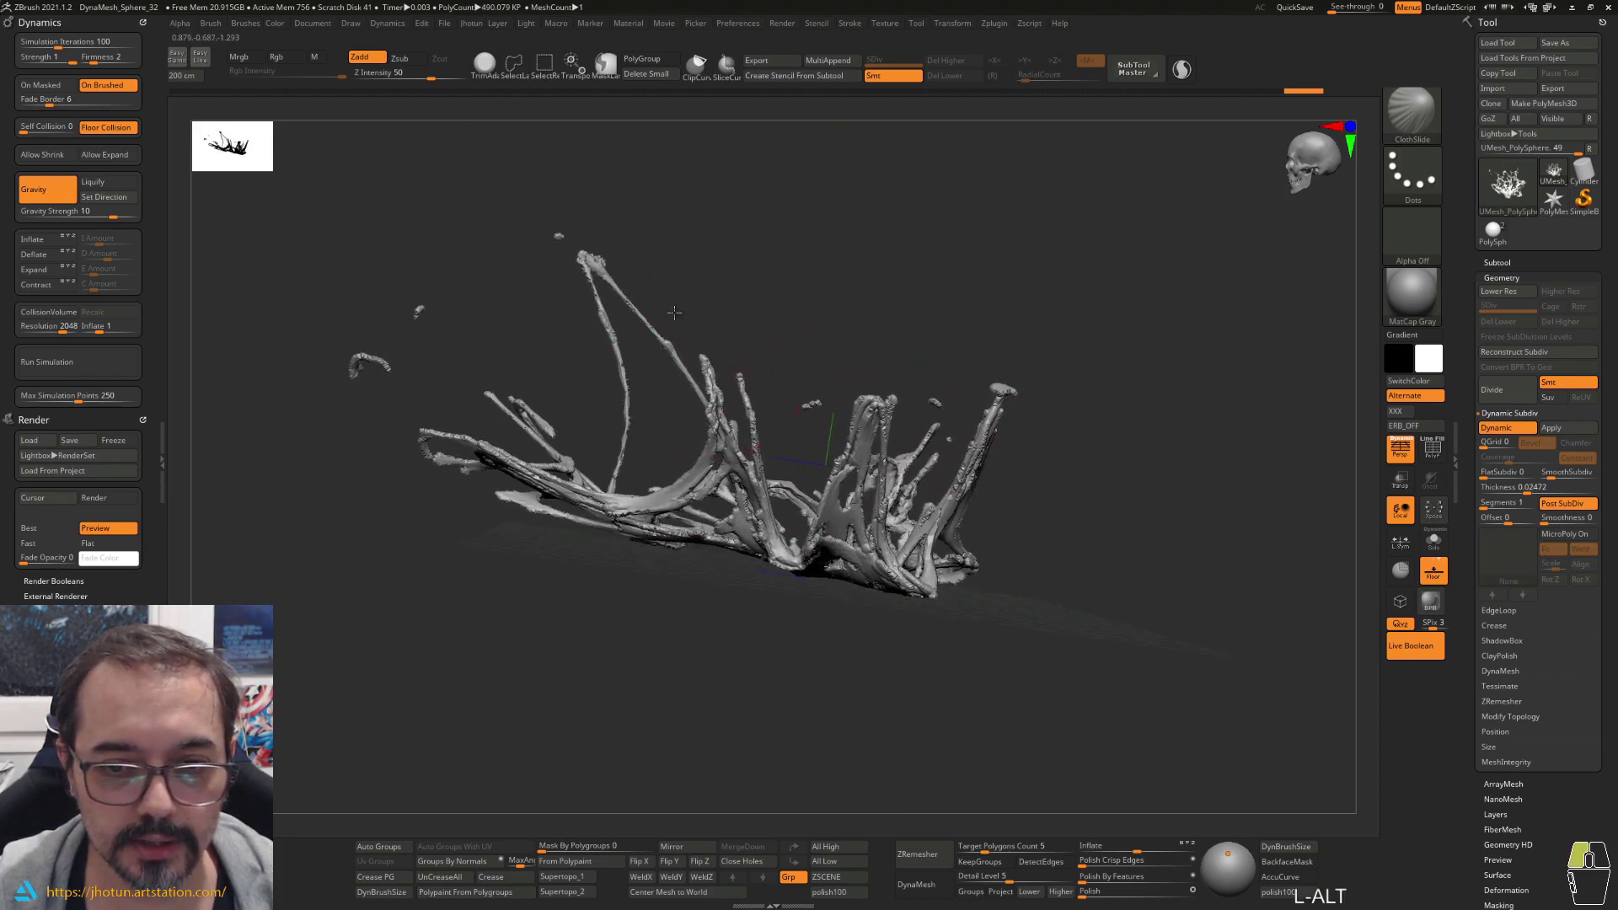
Step: Enable Inflate in the dynamics settings and run the cloth simulation to thicken the splash strands
drag(674, 313, 1090, 394)
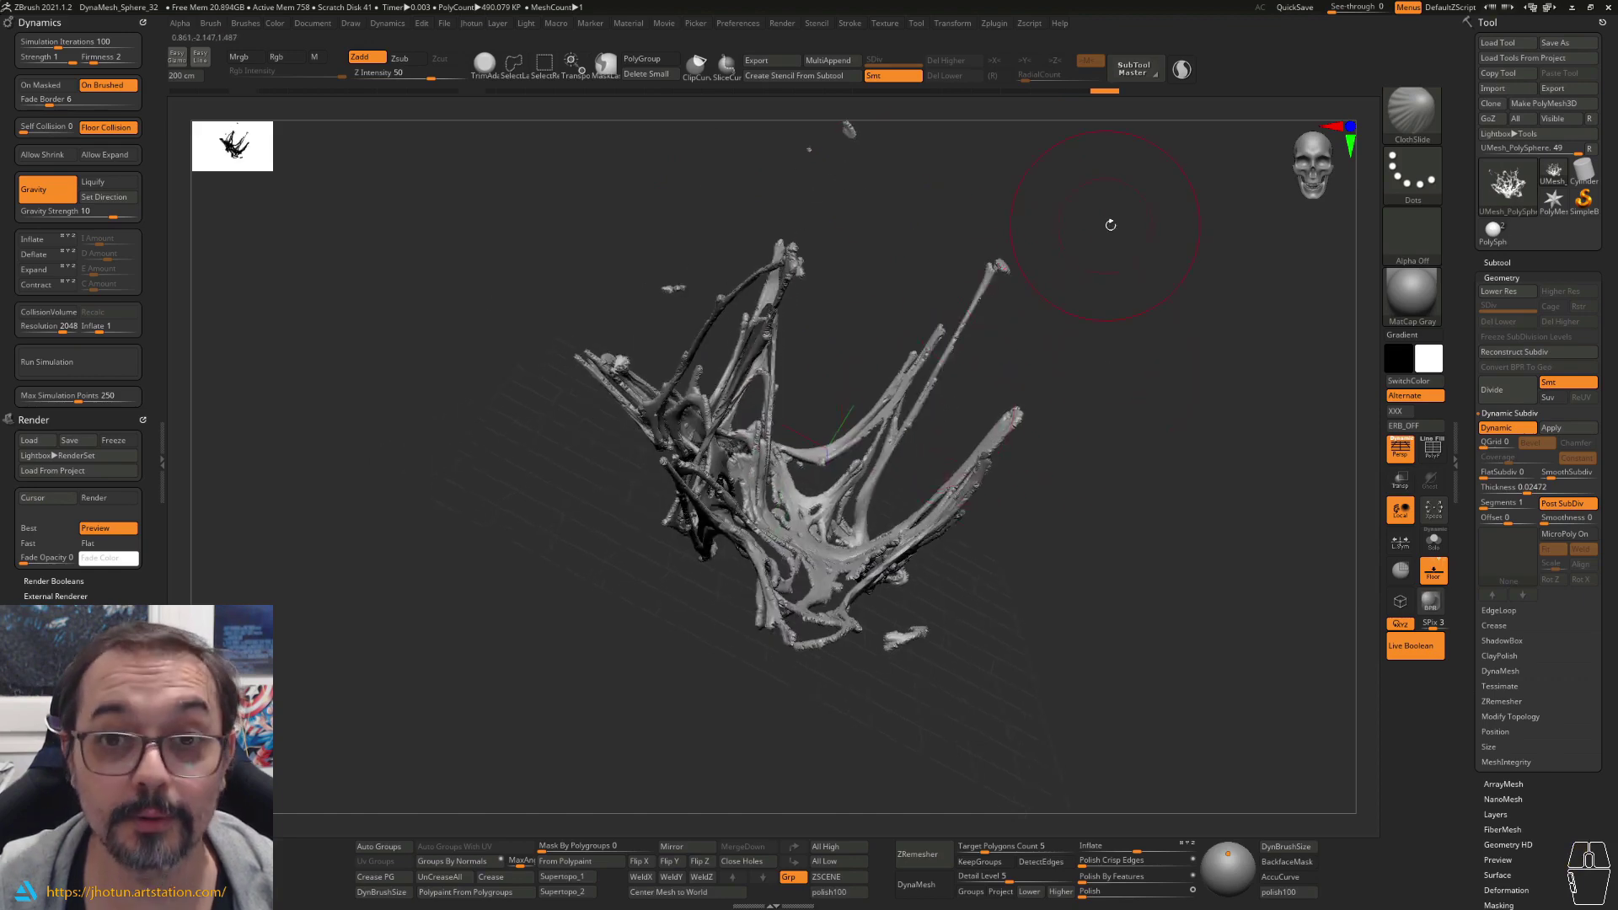
mouse_move(1109, 224)
mouse_down()
mouse_move(1177, 296)
mouse_move(1137, 306)
mouse_move(944, 519)
mouse_move(837, 447)
mouse_move(740, 314)
mouse_up()
mouse_move(983, 305)
shift+mouse_down()
mouse_move(853, 449)
mouse_move(895, 421)
mouse_move(903, 343)
shift+mouse_up()
drag(879, 484, 887, 246)
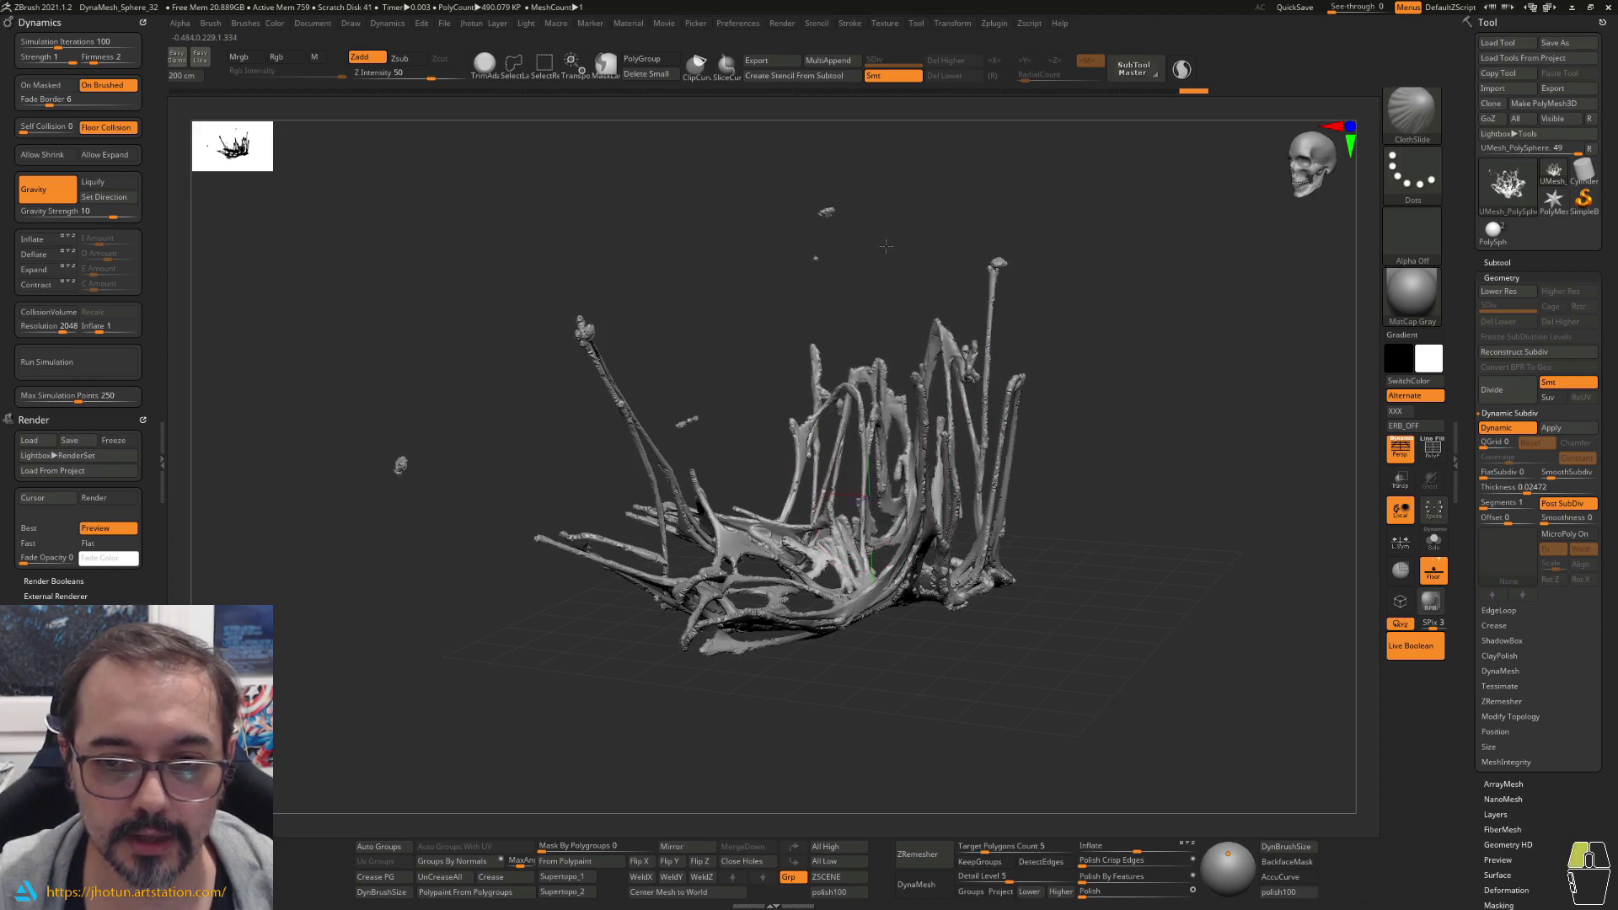
mouse_move(708, 256)
shift+mouse_down()
mouse_move(670, 220)
mouse_move(688, 271)
shift+mouse_up()
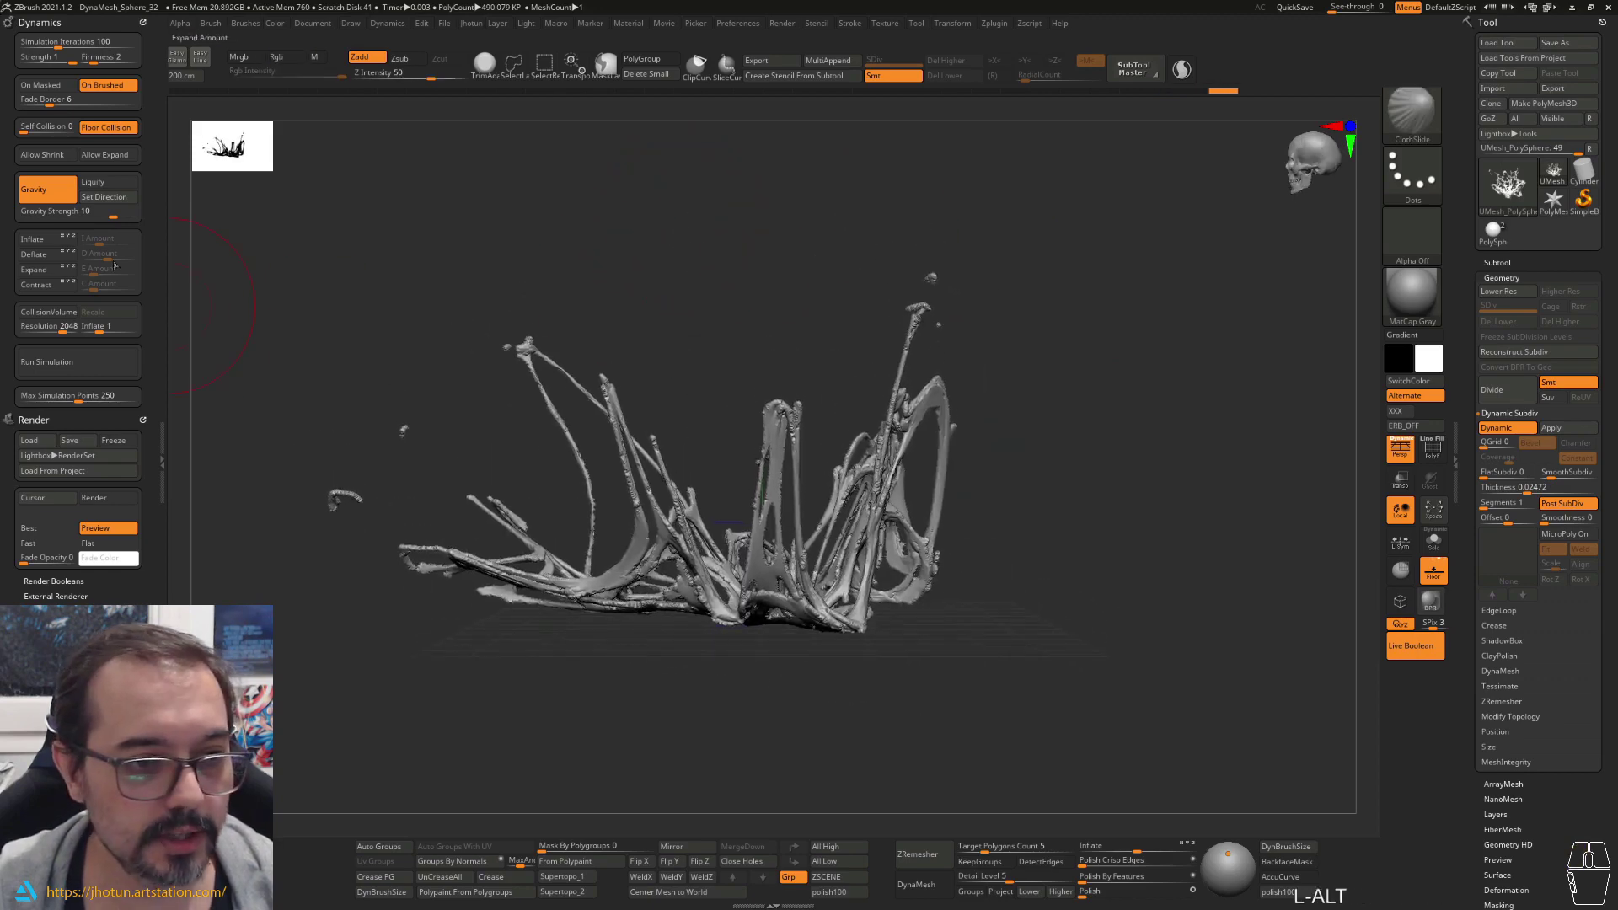
click(40, 241)
click(59, 366)
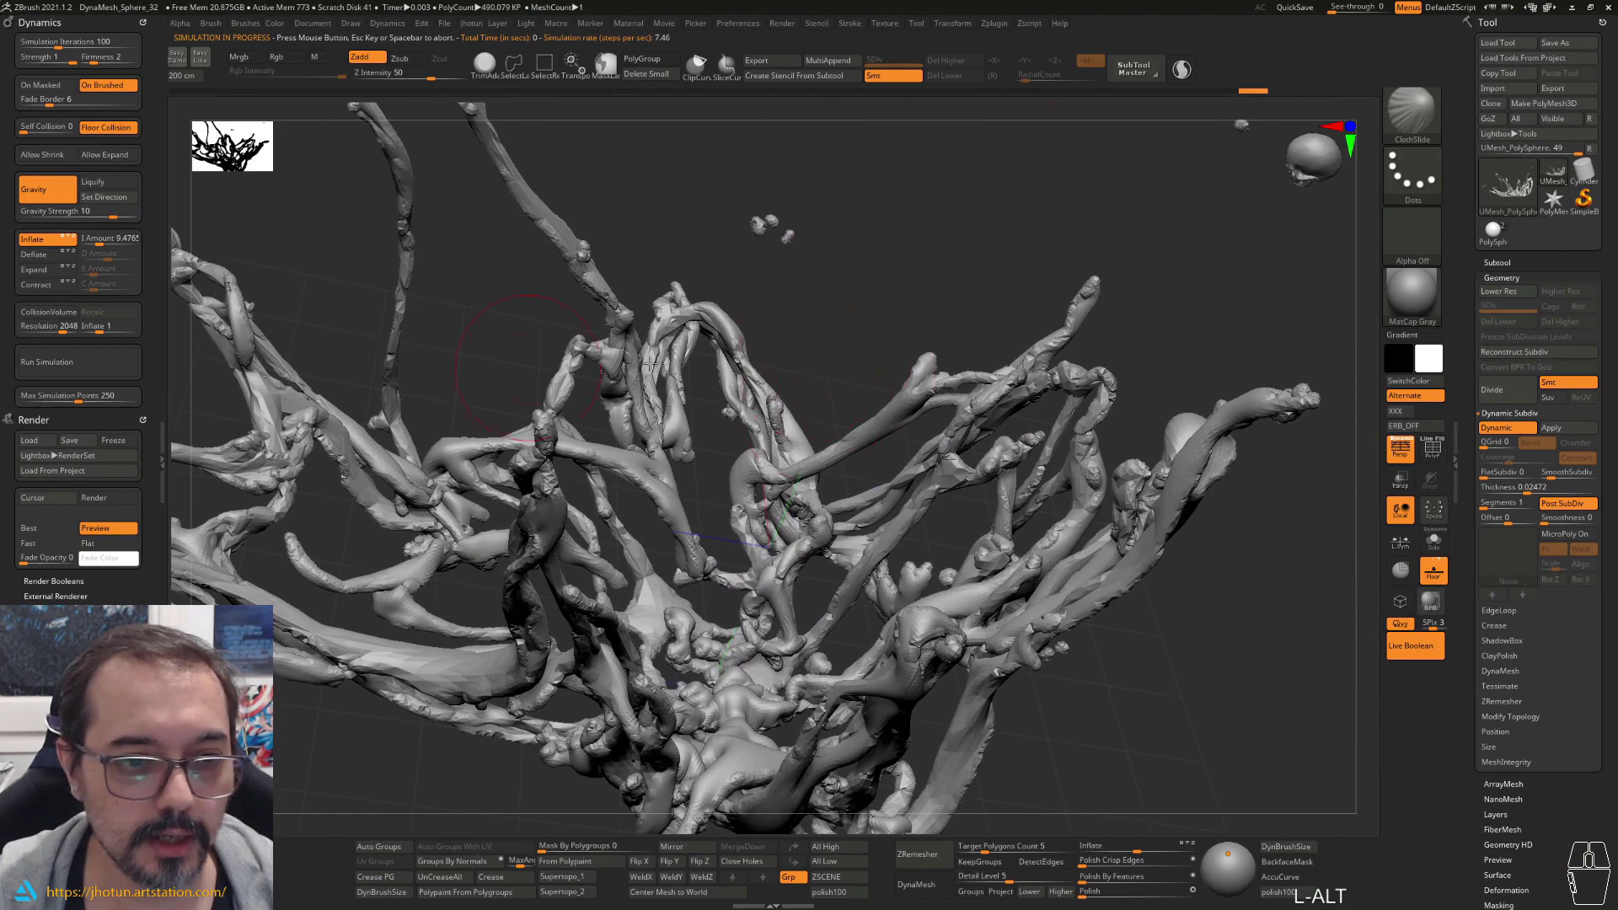
Step: Apply the Chrome BlueTint material to the splash for a glossy liquid look
click(1435, 297)
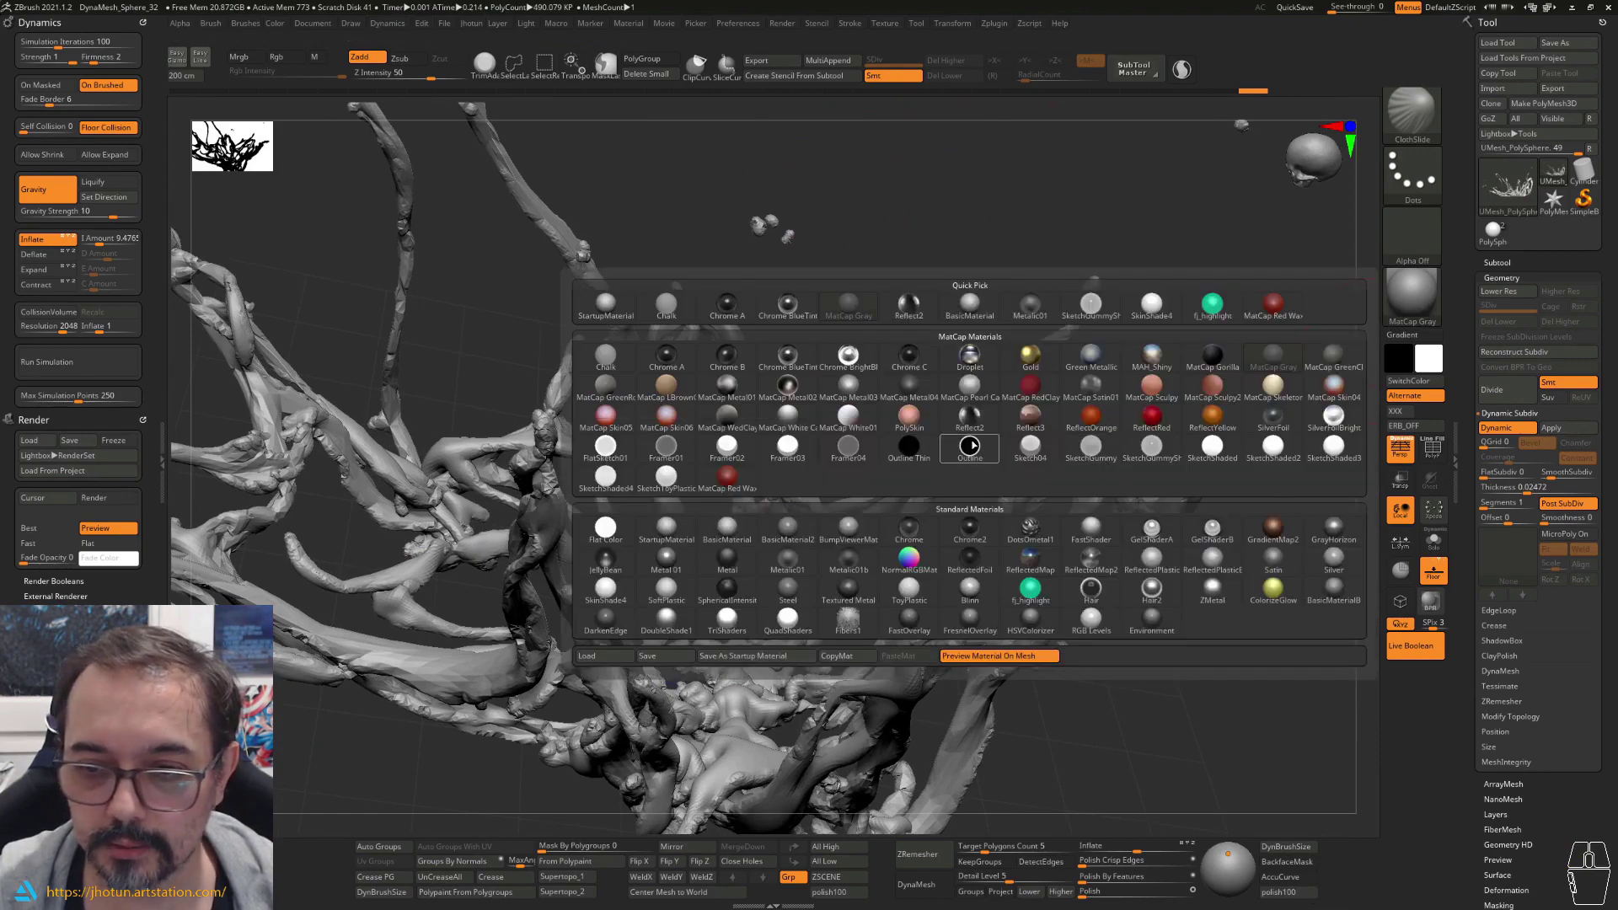
click(776, 369)
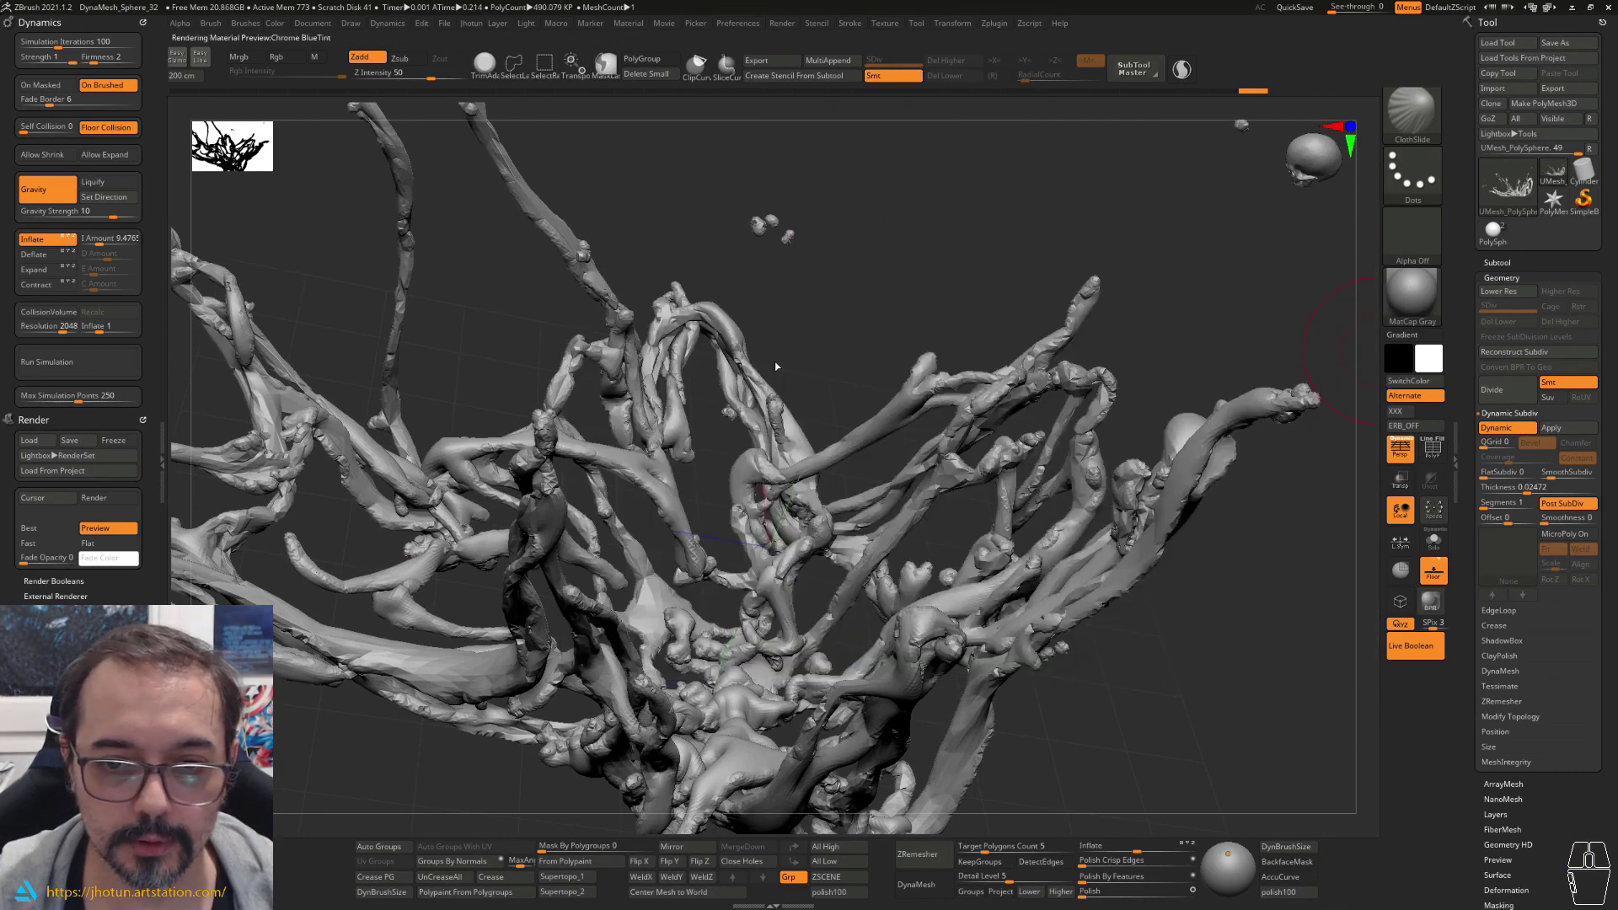
Step: Enlarge the brush's Draw Size and stretch a group of splash strands far upward into tall columns
mouse_move(809, 252)
mouse_down()
mouse_move(842, 219)
mouse_move(877, 229)
mouse_move(806, 220)
mouse_move(834, 220)
mouse_move(843, 196)
mouse_move(960, 291)
mouse_move(1095, 361)
mouse_move(1022, 422)
mouse_move(973, 312)
mouse_up()
key(s)
mouse_move(1045, 196)
mouse_down()
mouse_move(1059, 286)
mouse_move(1199, 376)
mouse_move(902, 390)
mouse_move(621, 463)
mouse_move(962, 369)
mouse_move(1017, 384)
mouse_move(1077, 356)
mouse_up()
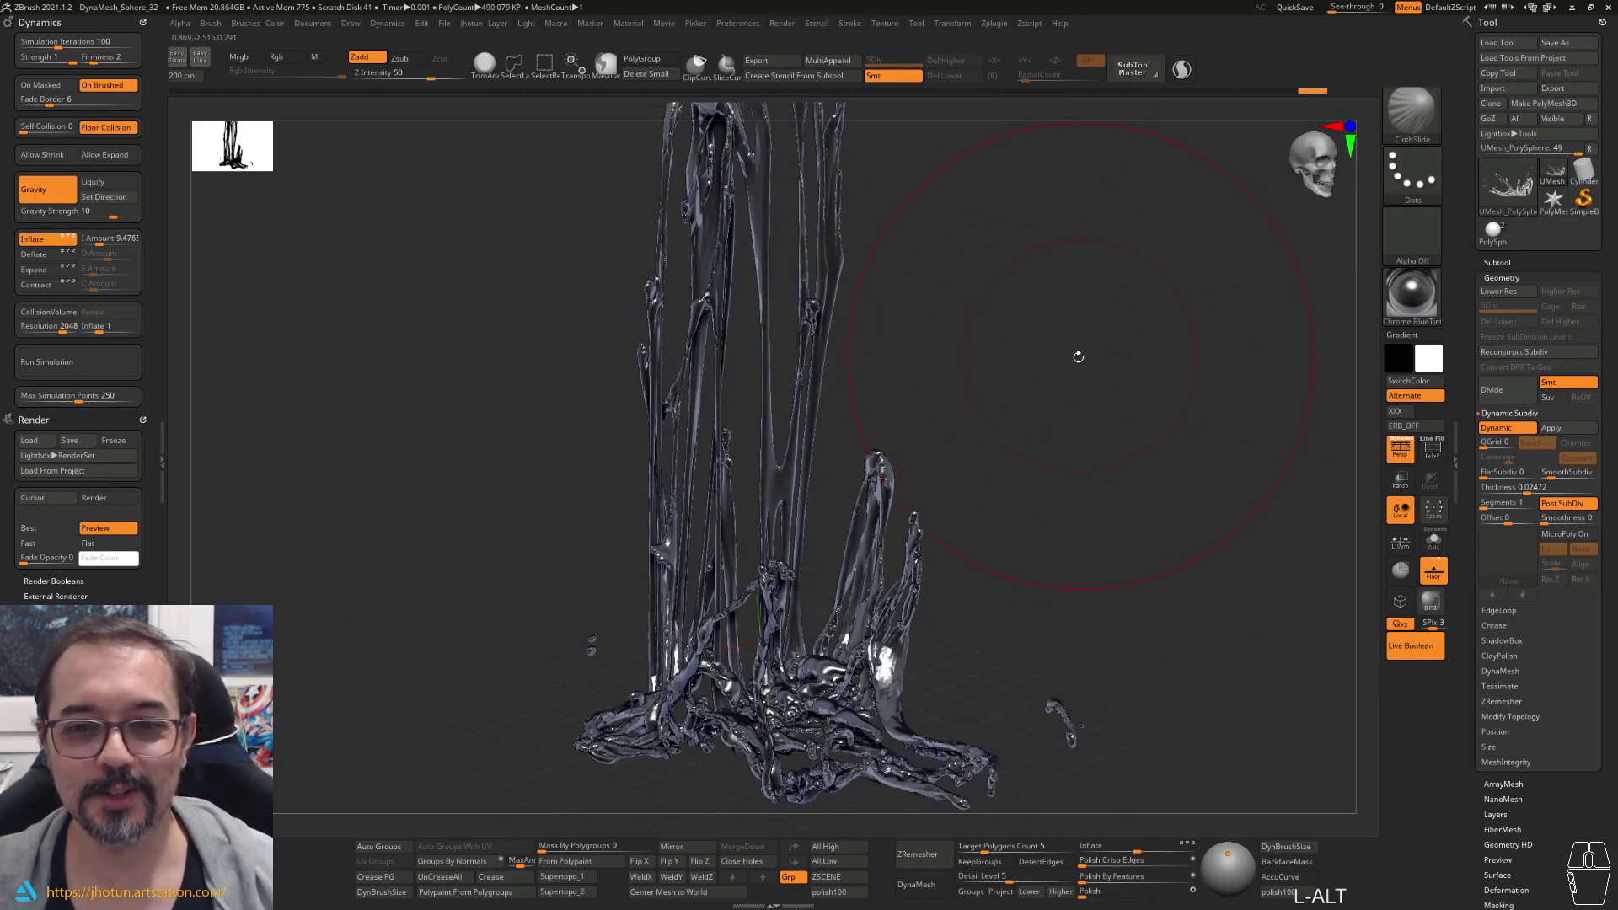